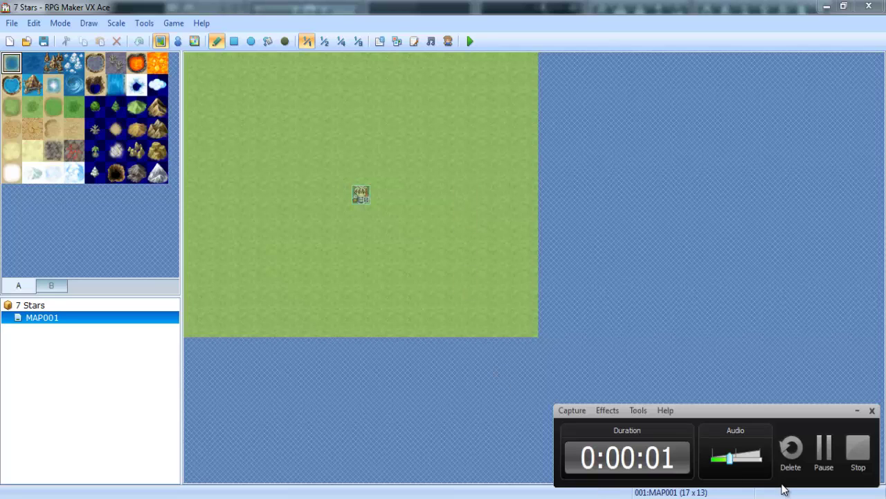
Step: Look over the actors list in the Database and close it without changes
{"action": "left_click_drag", "start_coordinate": [729, 459], "coordinate": [762, 460]}
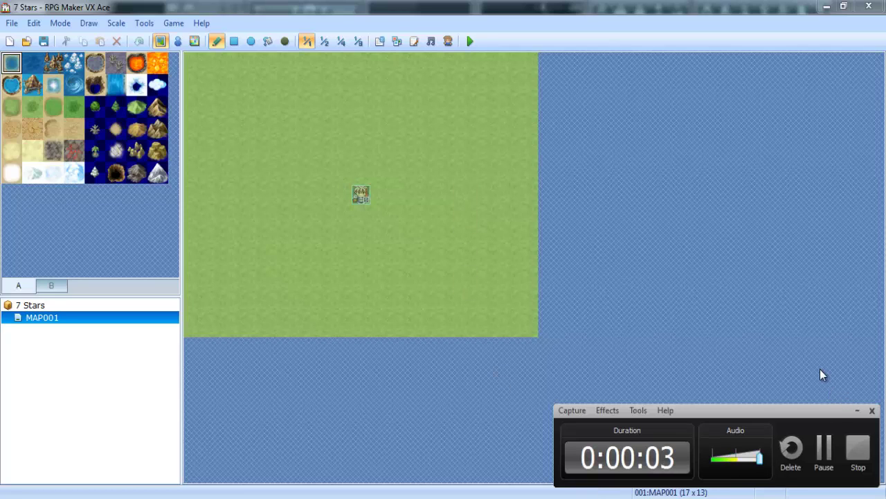
{"action": "left_click", "coordinate": [857, 410]}
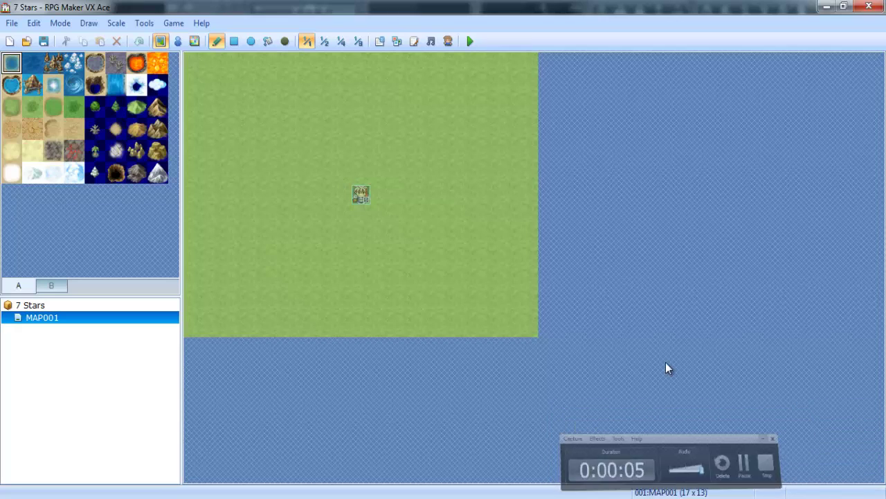
{"action": "left_click", "coordinate": [381, 42]}
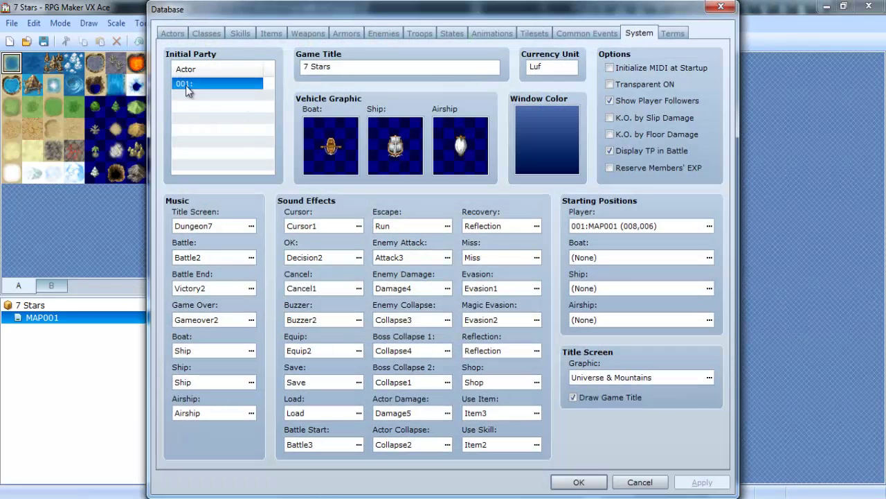
{"action": "left_click", "coordinate": [172, 33]}
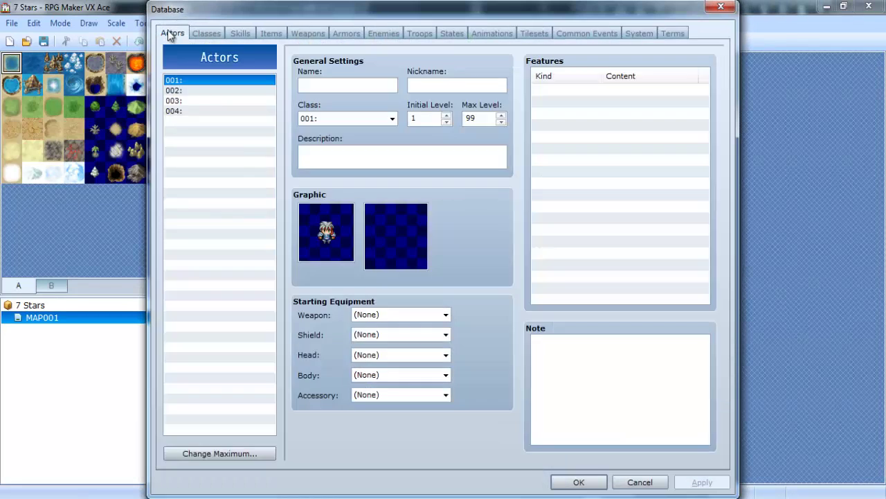
{"action": "left_click", "coordinate": [628, 480]}
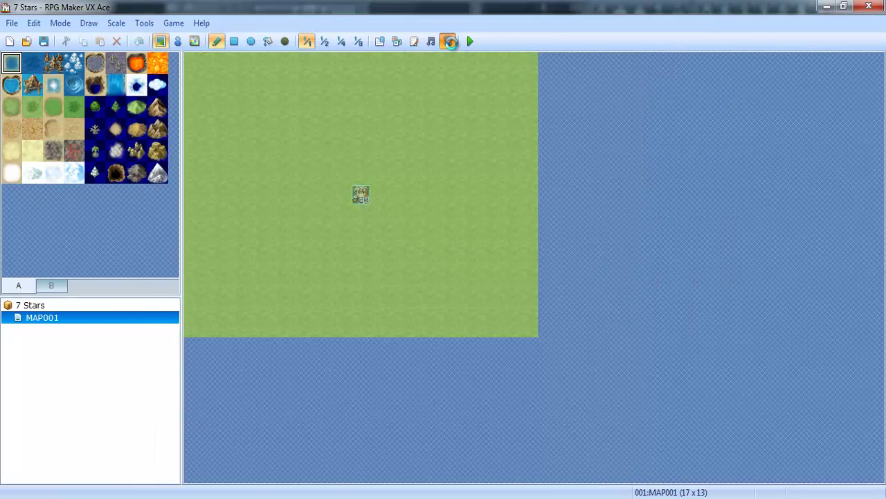
Step: In the Character Generator, step through front hair styles and keep eyebrows at Type 1
{"action": "left_click", "coordinate": [450, 41]}
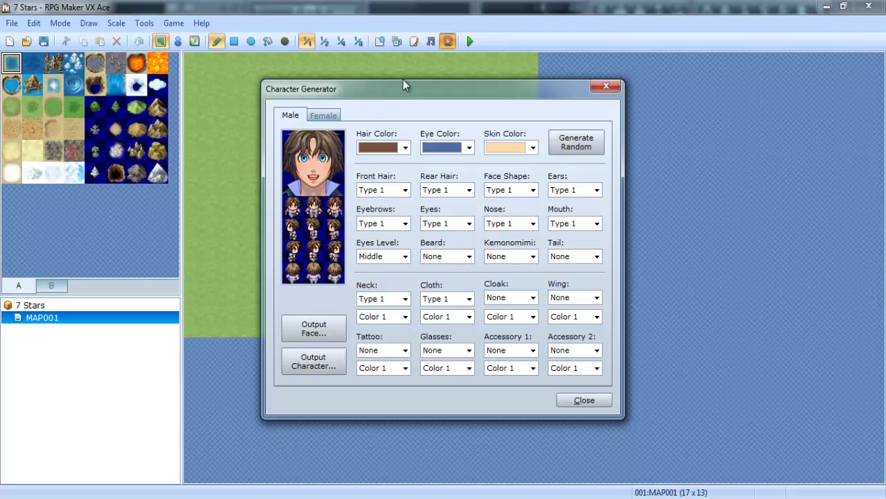
{"action": "left_click", "coordinate": [394, 193]}
{"action": "left_click", "coordinate": [391, 194]}
{"action": "left_click", "coordinate": [391, 193]}
{"action": "key", "text": "Down"}
{"action": "key", "text": "Return"}
{"action": "key", "text": "Down"}
{"action": "key", "text": "Down"}
{"action": "key", "text": "Down"}
{"action": "key", "text": "Down"}
{"action": "key", "text": "Down"}
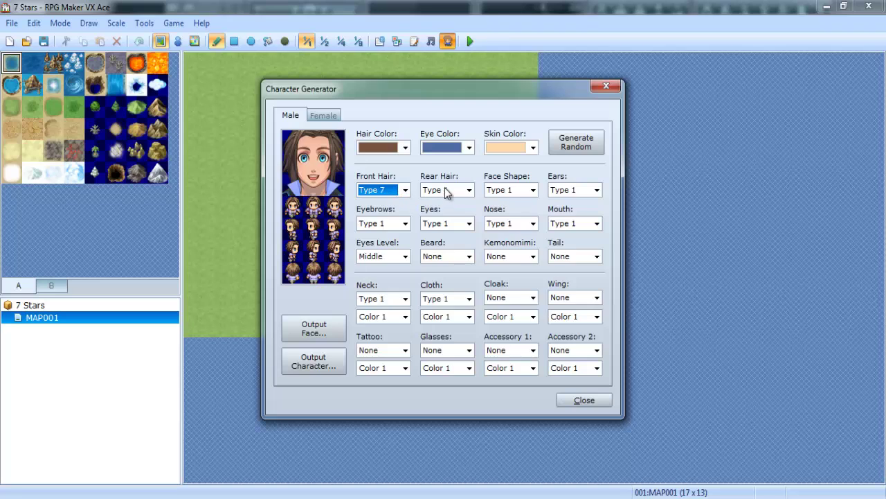
{"action": "left_click", "coordinate": [387, 223]}
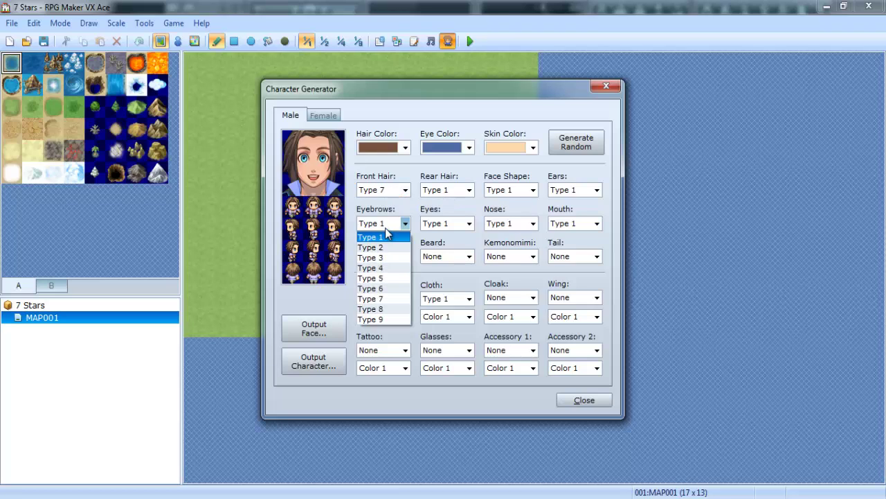
{"action": "left_click", "coordinate": [386, 236]}
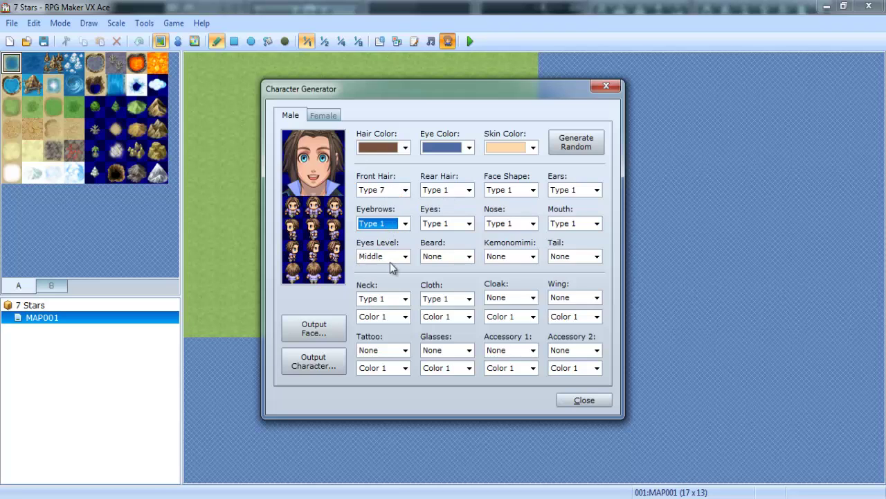
Step: Try dark brown eyes, then set the eye colour back to orange
{"action": "left_click", "coordinate": [463, 147]}
{"action": "left_click", "coordinate": [458, 191]}
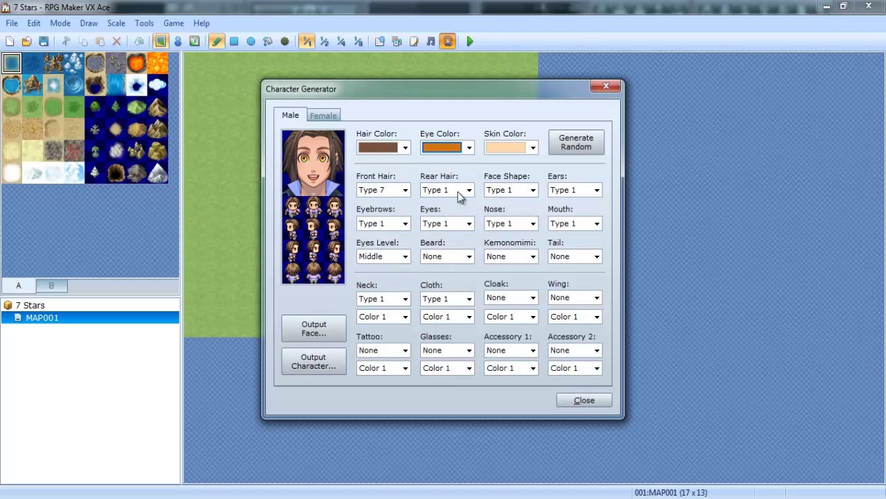
{"action": "left_click", "coordinate": [443, 147]}
{"action": "left_click", "coordinate": [458, 199]}
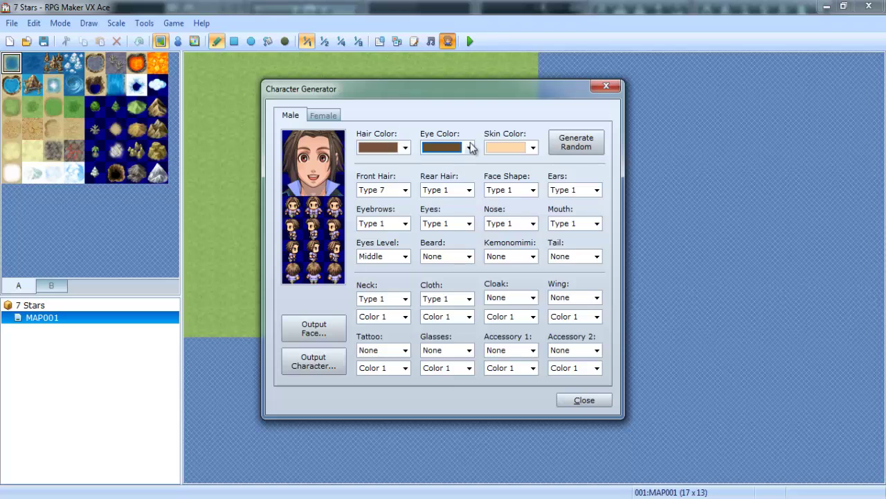
{"action": "left_click", "coordinate": [468, 147]}
{"action": "left_click", "coordinate": [460, 187]}
Step: Try blue, grey, green, black and blonde hair before settling on brown hair
{"action": "left_click", "coordinate": [404, 147]}
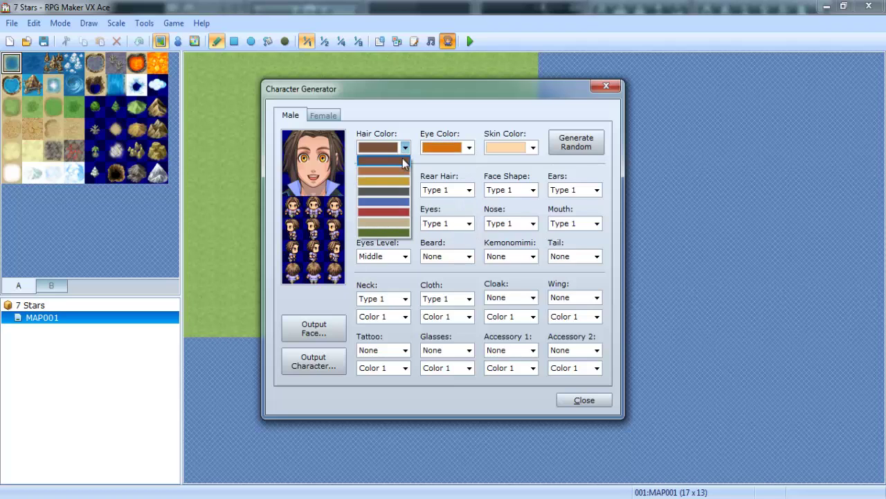
{"action": "left_click", "coordinate": [398, 201]}
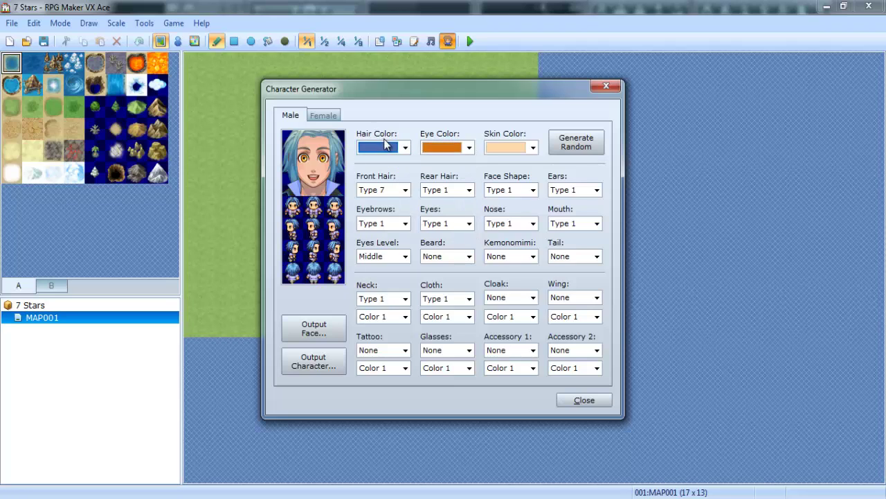
{"action": "left_click", "coordinate": [387, 146]}
{"action": "left_click", "coordinate": [392, 225]}
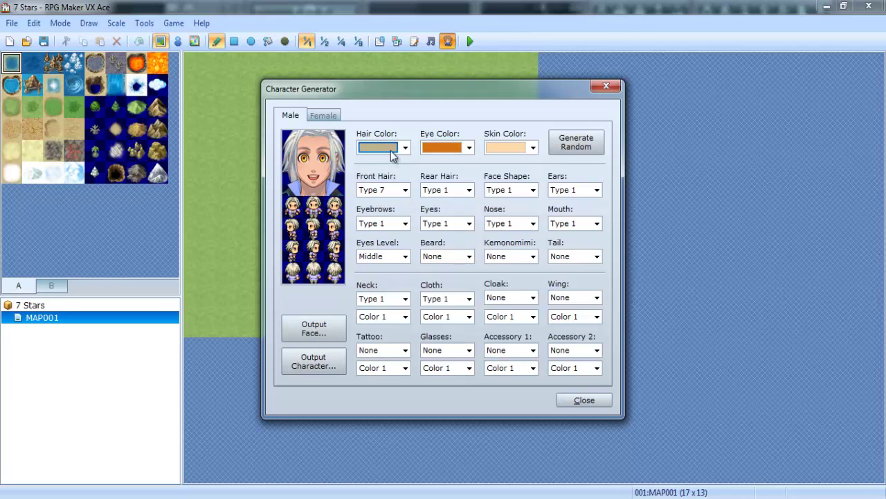
{"action": "left_click", "coordinate": [388, 147]}
{"action": "left_click", "coordinate": [387, 231]}
{"action": "left_click", "coordinate": [387, 147]}
{"action": "left_click", "coordinate": [386, 160]}
{"action": "left_click", "coordinate": [383, 148]}
{"action": "left_click", "coordinate": [389, 193]}
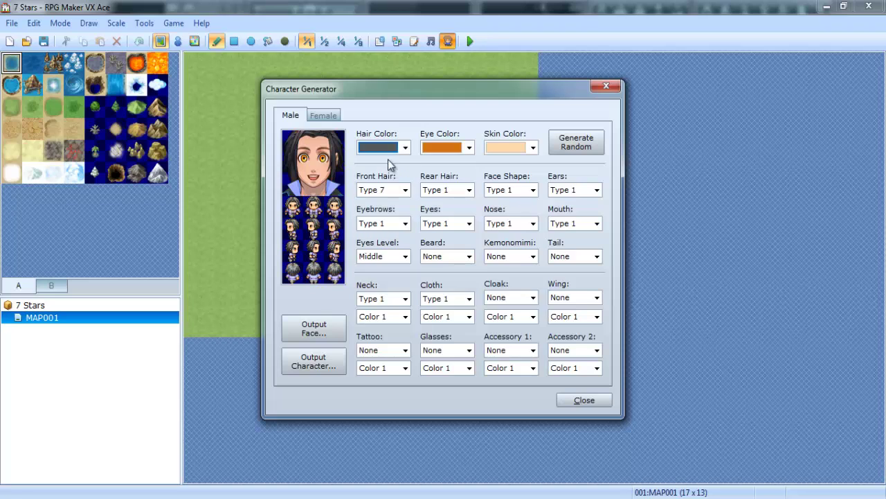
{"action": "left_click", "coordinate": [404, 149]}
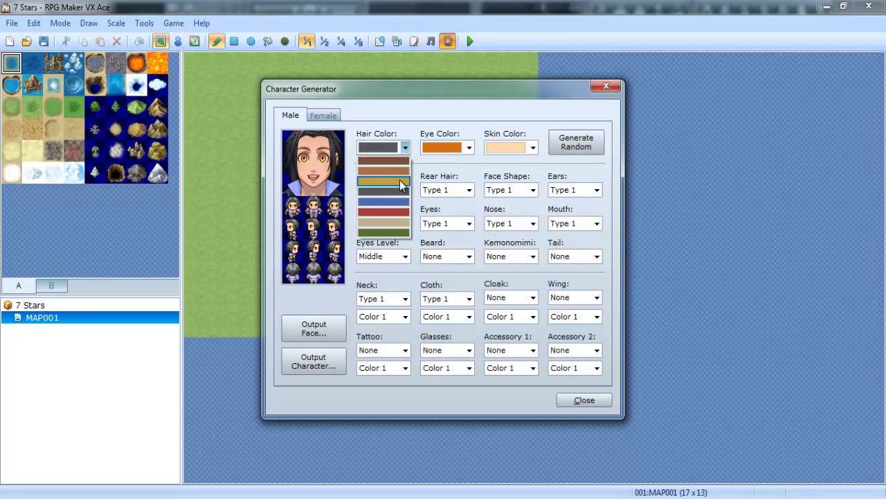
{"action": "left_click", "coordinate": [397, 183]}
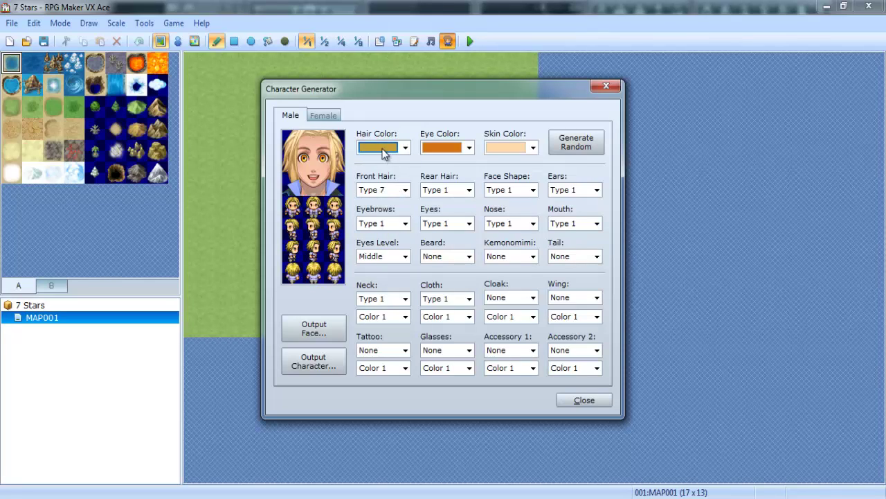
{"action": "left_click", "coordinate": [382, 151]}
{"action": "left_click", "coordinate": [392, 172]}
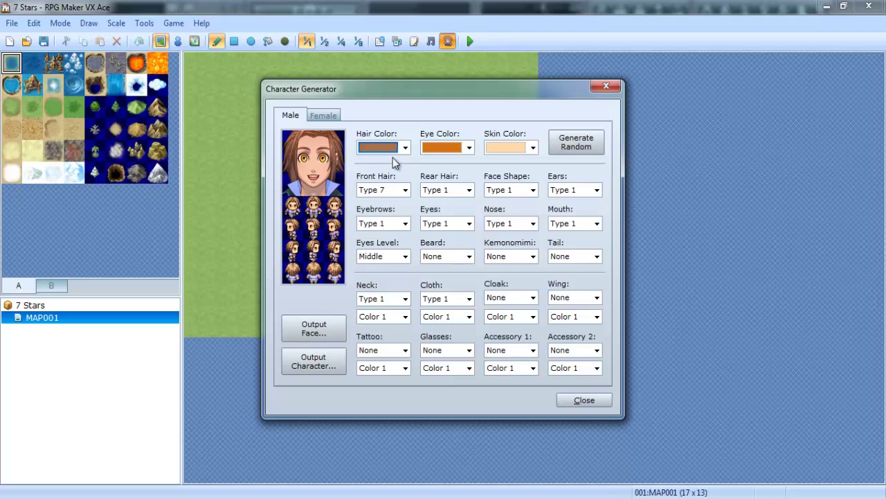
Step: Leave eye and skin colours unchanged and keep the front hair at Type 7
{"action": "left_click", "coordinate": [431, 148]}
{"action": "left_click", "coordinate": [531, 148]}
{"action": "left_click", "coordinate": [532, 147]}
{"action": "left_click", "coordinate": [382, 189]}
{"action": "left_click", "coordinate": [402, 190]}
{"action": "left_click", "coordinate": [400, 192]}
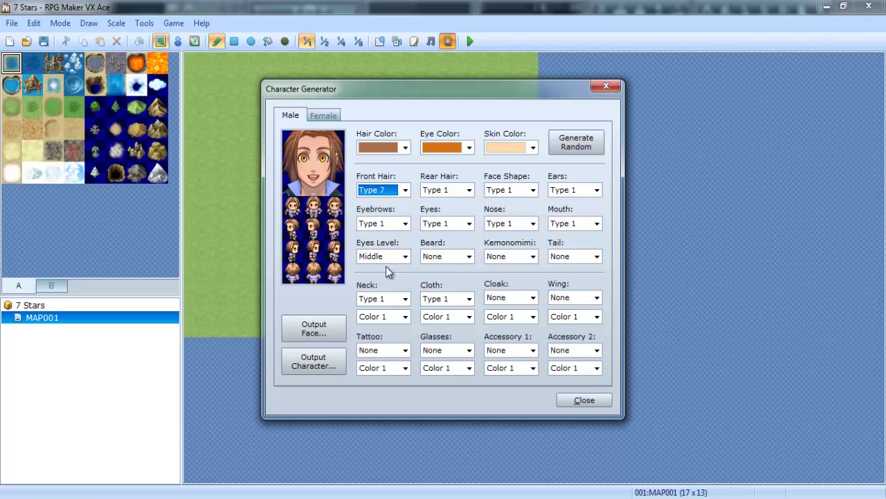
Step: Give the character neck piece Type 11 in Color 8
{"action": "left_click", "coordinate": [405, 299]}
{"action": "left_click", "coordinate": [406, 299]}
{"action": "scroll", "coordinate": [406, 299], "scroll_direction": "down", "scroll_amount": 1}
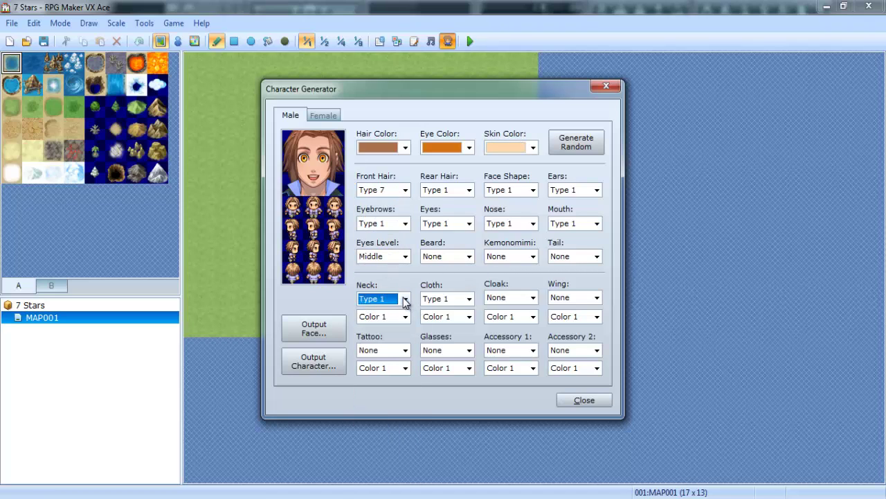
{"action": "scroll", "coordinate": [406, 301], "scroll_direction": "down", "scroll_amount": 5}
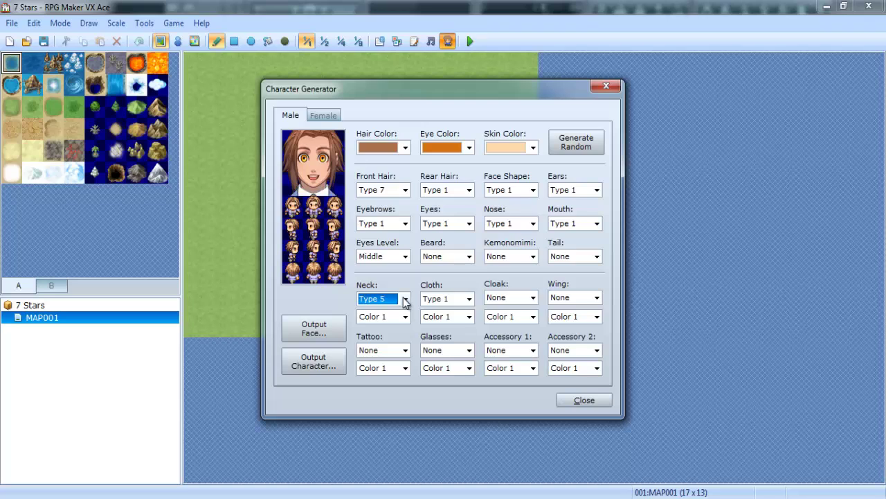
{"action": "scroll", "coordinate": [406, 303], "scroll_direction": "down", "scroll_amount": 2}
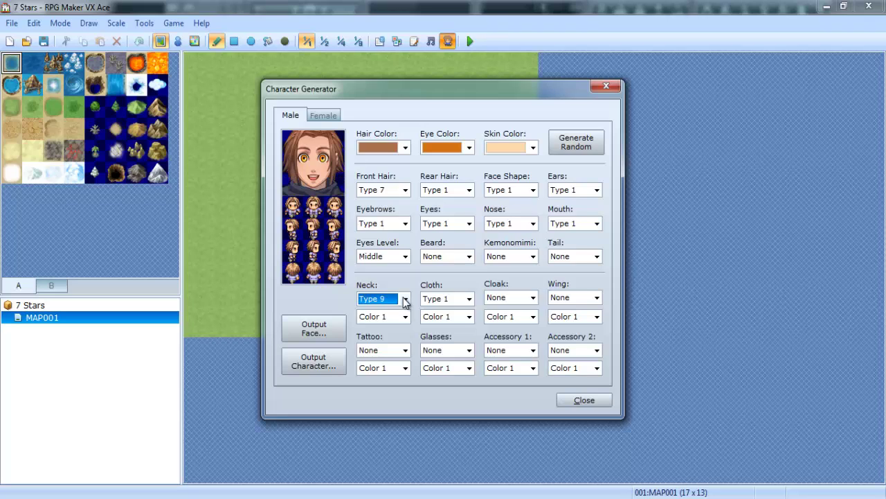
{"action": "scroll", "coordinate": [406, 302], "scroll_direction": "down", "scroll_amount": 2}
{"action": "scroll", "coordinate": [405, 302], "scroll_direction": "up", "scroll_amount": 1}
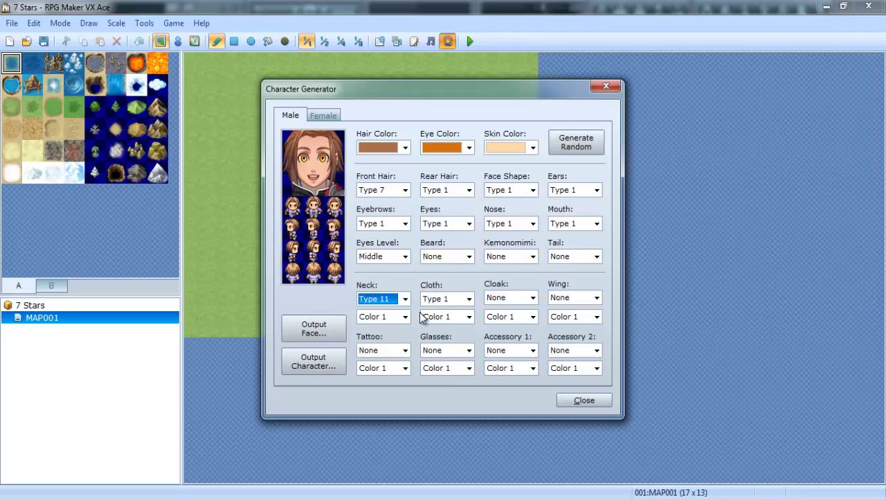
{"action": "left_click", "coordinate": [396, 317]}
{"action": "left_click", "coordinate": [391, 321]}
{"action": "scroll", "coordinate": [392, 320], "scroll_direction": "down", "scroll_amount": 1}
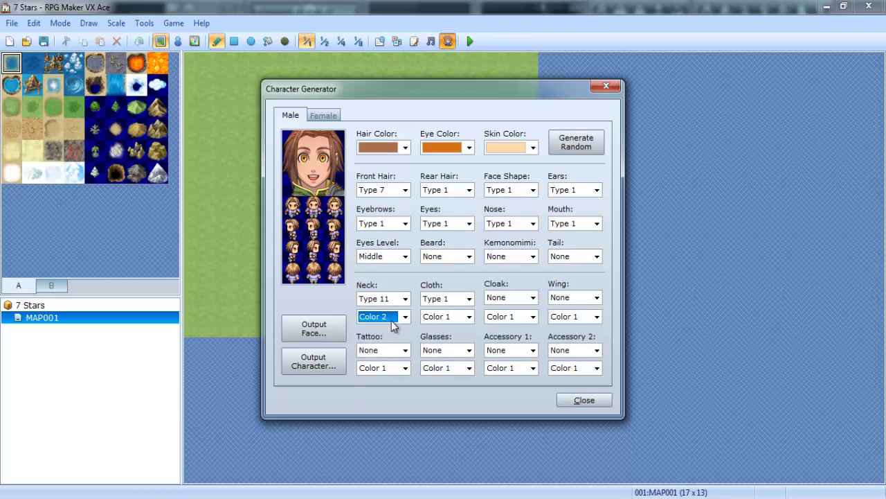
{"action": "scroll", "coordinate": [392, 320], "scroll_direction": "down", "scroll_amount": 5}
{"action": "scroll", "coordinate": [391, 321], "scroll_direction": "down", "scroll_amount": 1}
Step: Browse the clothing styles and settle on Cloth Type 3
{"action": "left_click", "coordinate": [446, 298]}
{"action": "left_click", "coordinate": [446, 299]}
{"action": "scroll", "coordinate": [445, 297], "scroll_direction": "down", "scroll_amount": 5}
{"action": "scroll", "coordinate": [446, 297], "scroll_direction": "down", "scroll_amount": 1}
{"action": "scroll", "coordinate": [447, 298], "scroll_direction": "down", "scroll_amount": 1}
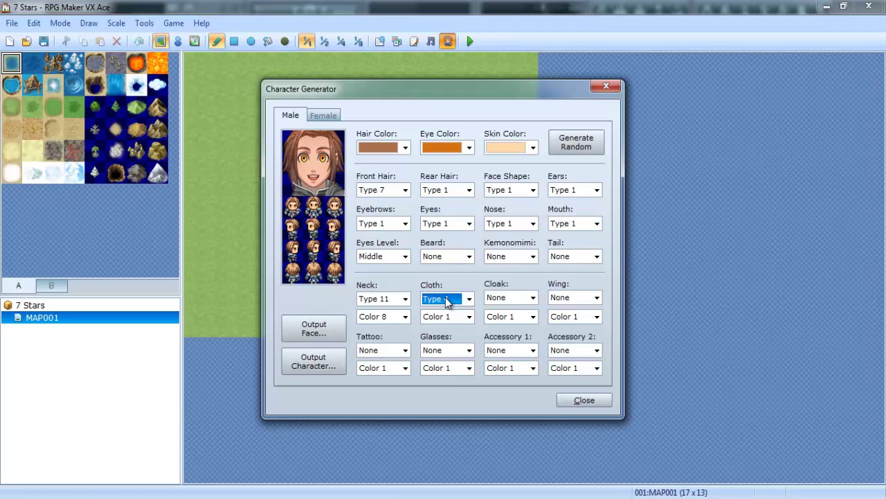
{"action": "scroll", "coordinate": [447, 300], "scroll_direction": "down", "scroll_amount": 4}
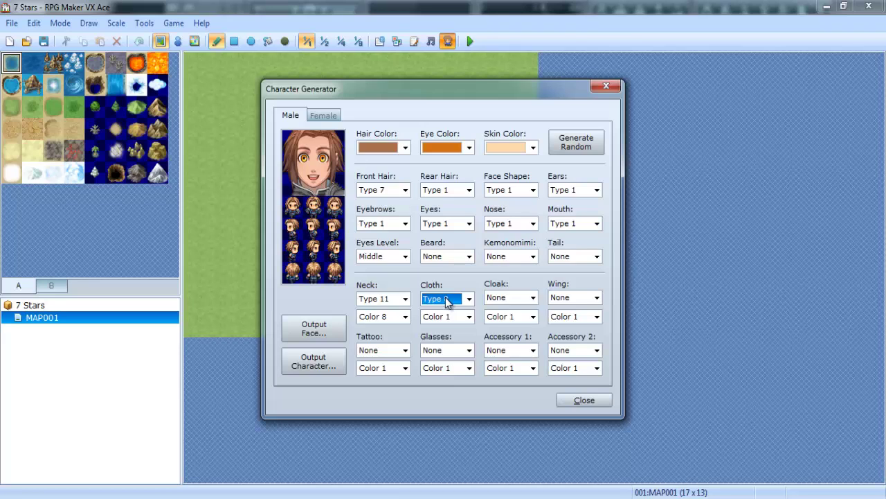
{"action": "scroll", "coordinate": [447, 302], "scroll_direction": "down", "scroll_amount": 1}
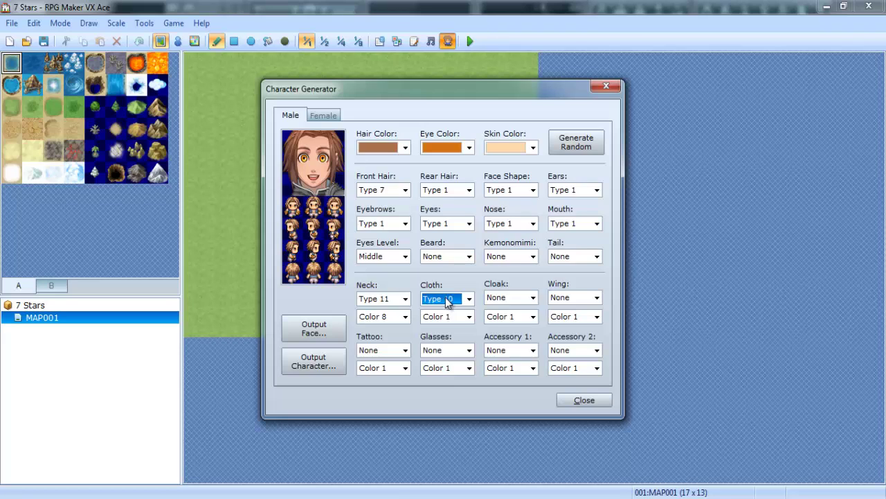
{"action": "scroll", "coordinate": [447, 302], "scroll_direction": "down", "scroll_amount": 7}
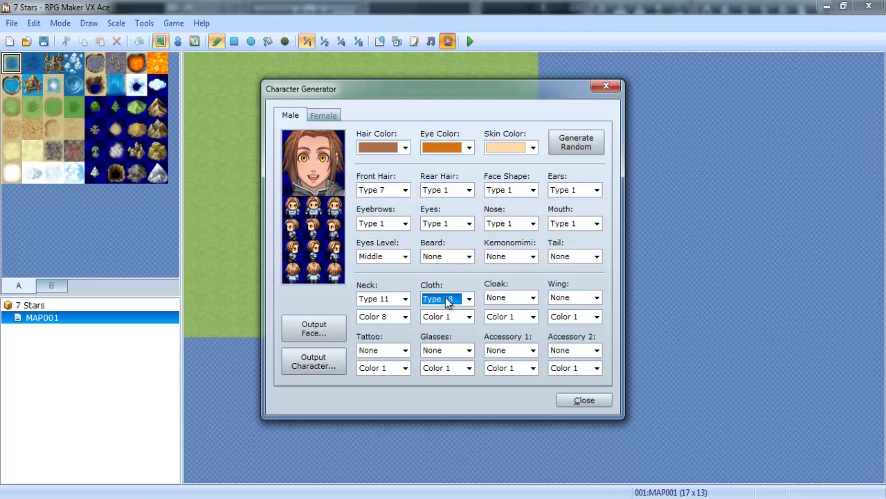
{"action": "scroll", "coordinate": [446, 302], "scroll_direction": "down", "scroll_amount": 2}
{"action": "scroll", "coordinate": [447, 302], "scroll_direction": "down", "scroll_amount": 2}
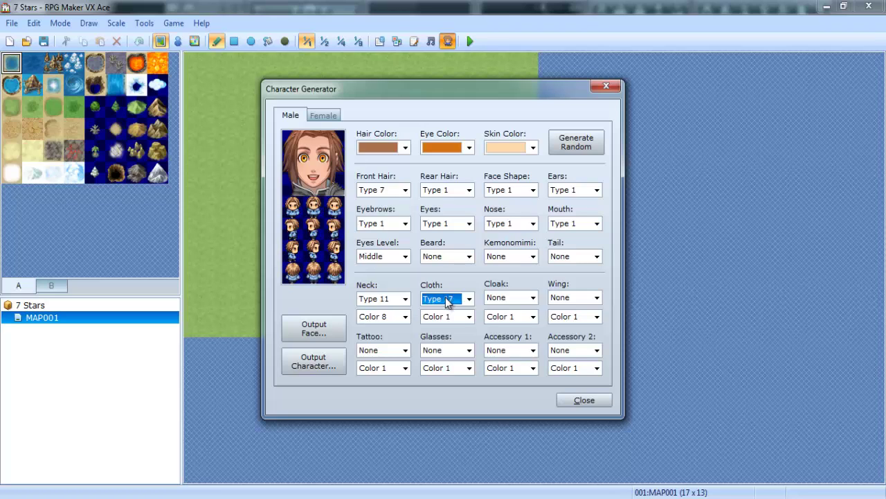
{"action": "scroll", "coordinate": [447, 302], "scroll_direction": "down", "scroll_amount": 2}
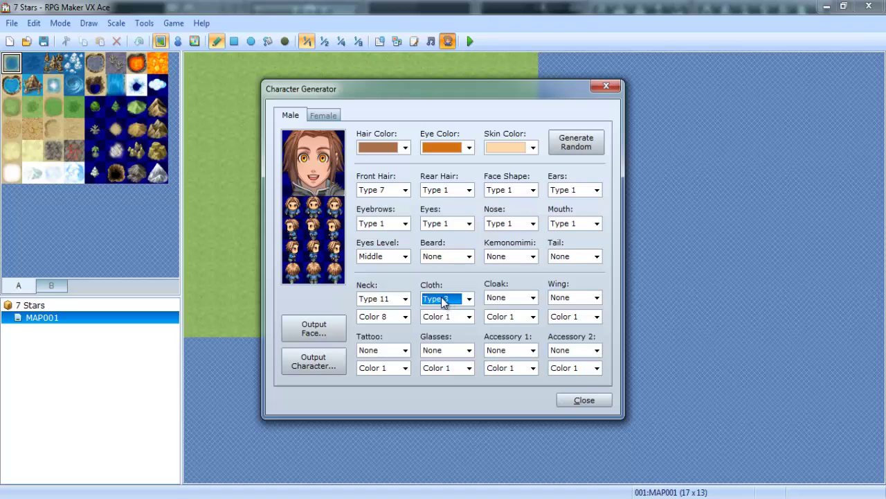
{"action": "scroll", "coordinate": [443, 302], "scroll_direction": "down", "scroll_amount": 3}
Step: Set the clothing colour to Color 7
{"action": "left_click", "coordinate": [445, 317]}
{"action": "left_click", "coordinate": [445, 316]}
{"action": "scroll", "coordinate": [444, 317], "scroll_direction": "down", "scroll_amount": 4}
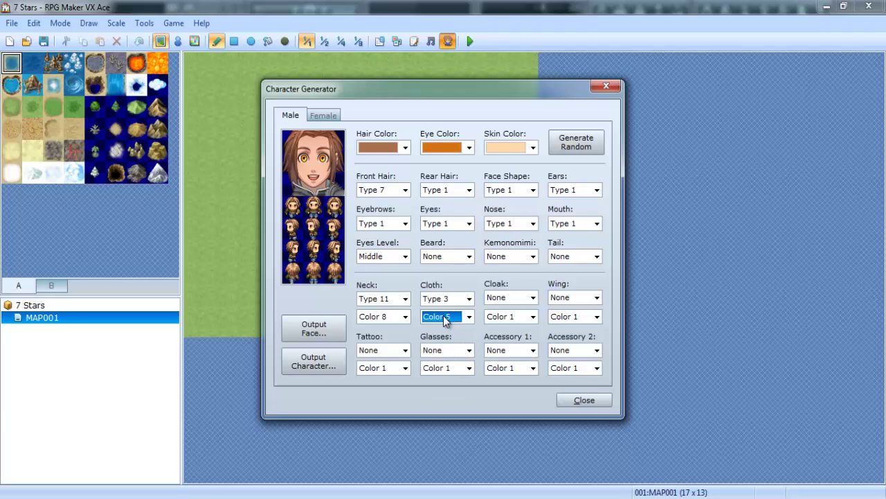
{"action": "scroll", "coordinate": [444, 315], "scroll_direction": "down", "scroll_amount": 2}
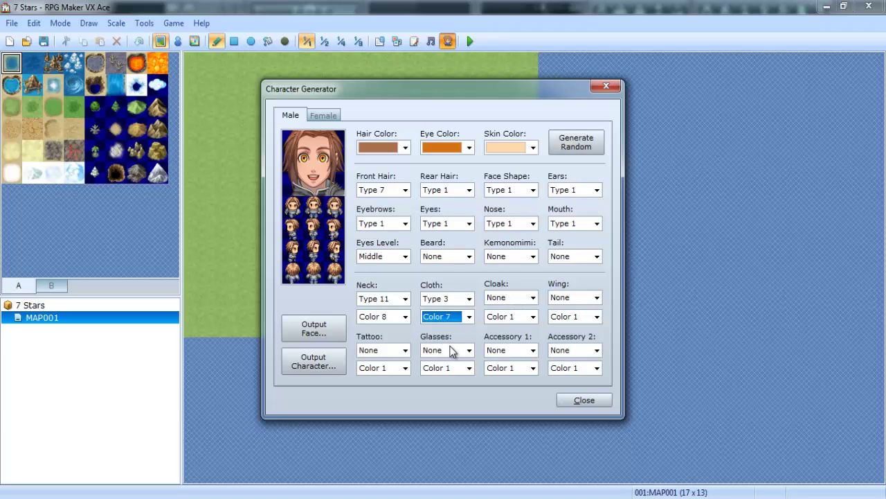
{"action": "scroll", "coordinate": [451, 336], "scroll_direction": "down", "scroll_amount": 1}
{"action": "scroll", "coordinate": [464, 289], "scroll_direction": "up", "scroll_amount": 1}
{"action": "left_click", "coordinate": [462, 299]}
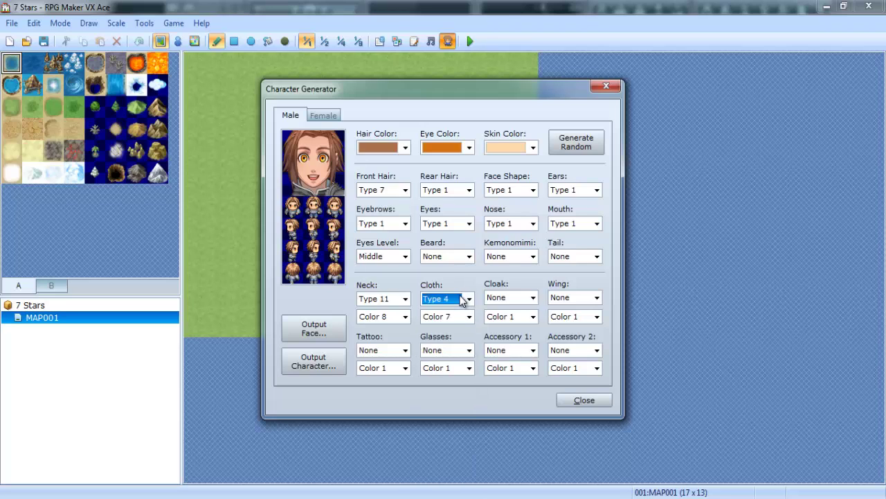
Step: Try Cloak Type 1, then set the cloak back to None
{"action": "left_click", "coordinate": [515, 298]}
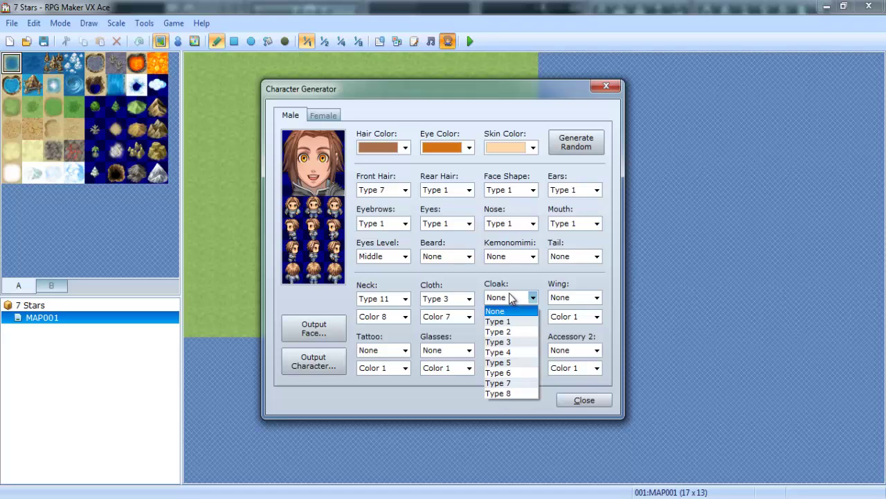
{"action": "key", "text": "Down"}
{"action": "key", "text": "Return"}
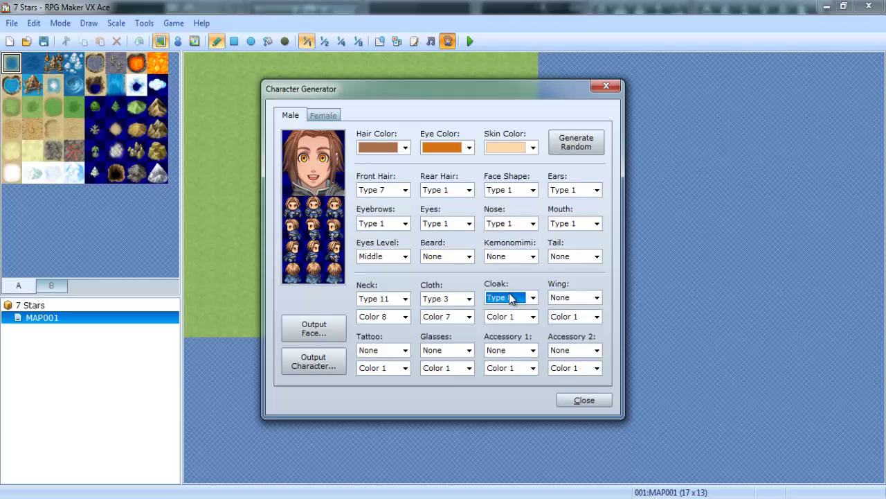
{"action": "key", "text": "Up"}
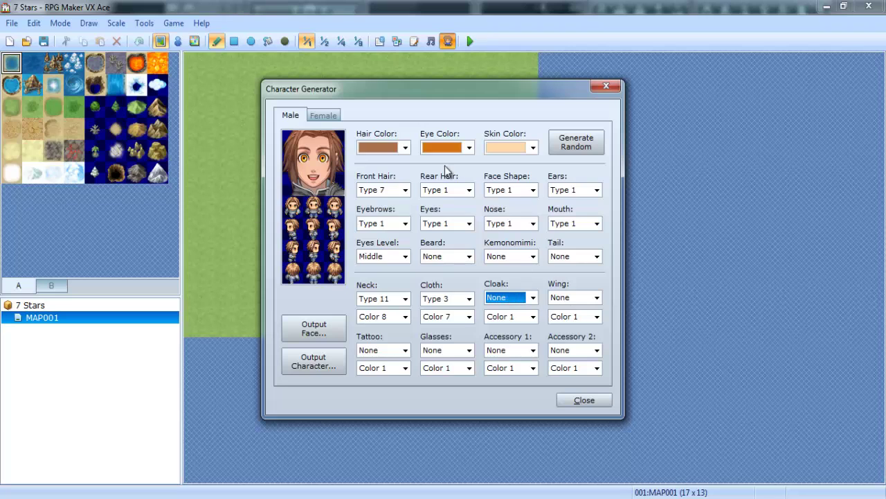
Step: Export the face as Hero after deleting the old FACCEEEESSSSSS file, then export the character sprite as Hero
{"action": "left_click", "coordinate": [310, 325]}
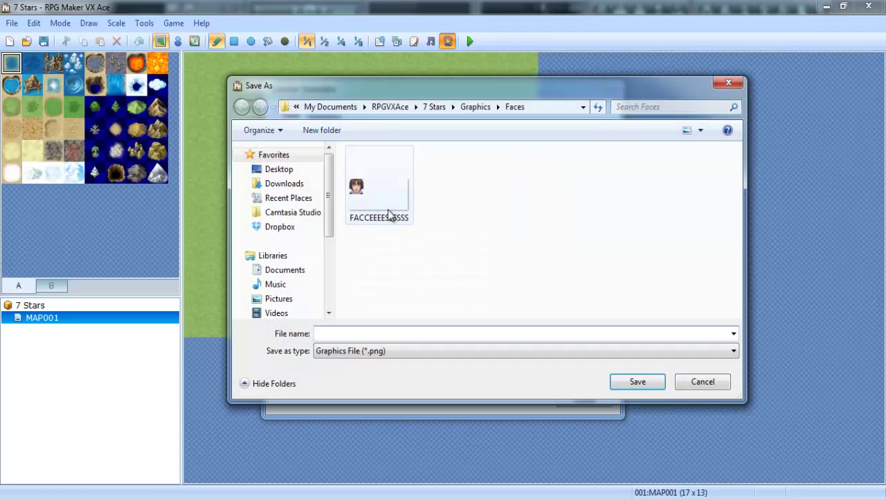
{"action": "left_click", "coordinate": [378, 193]}
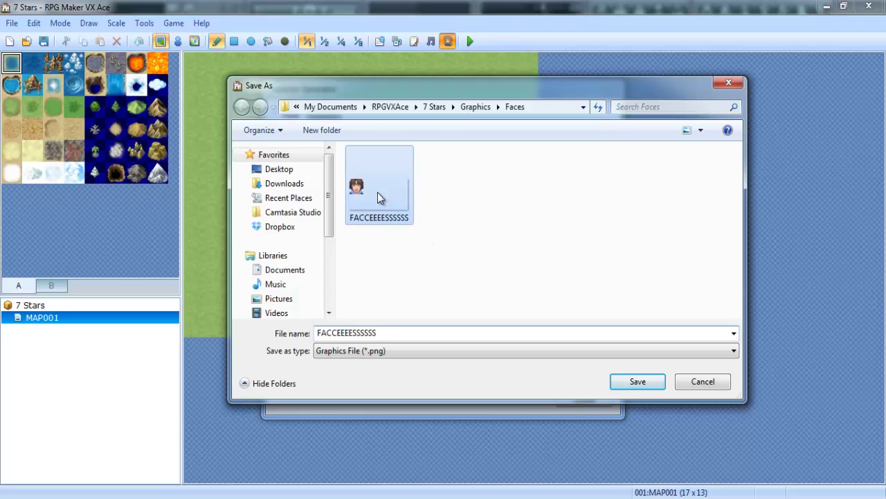
{"action": "key", "text": "Delete"}
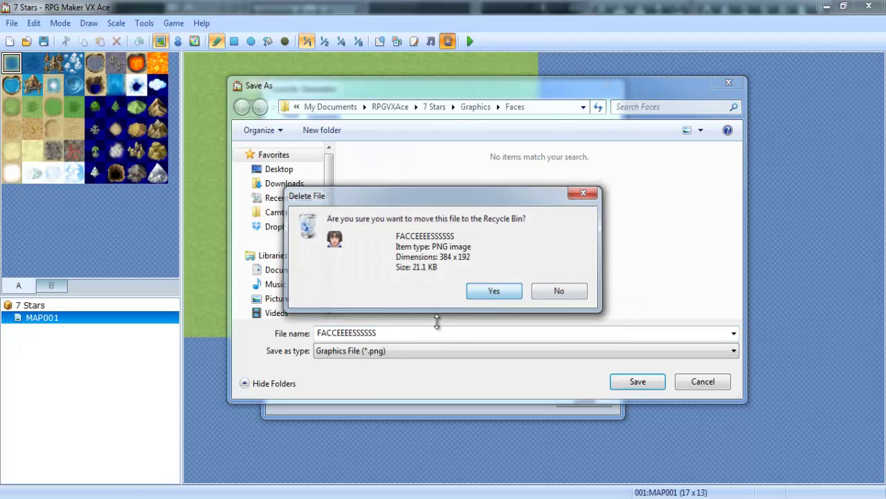
{"action": "left_click", "coordinate": [493, 290]}
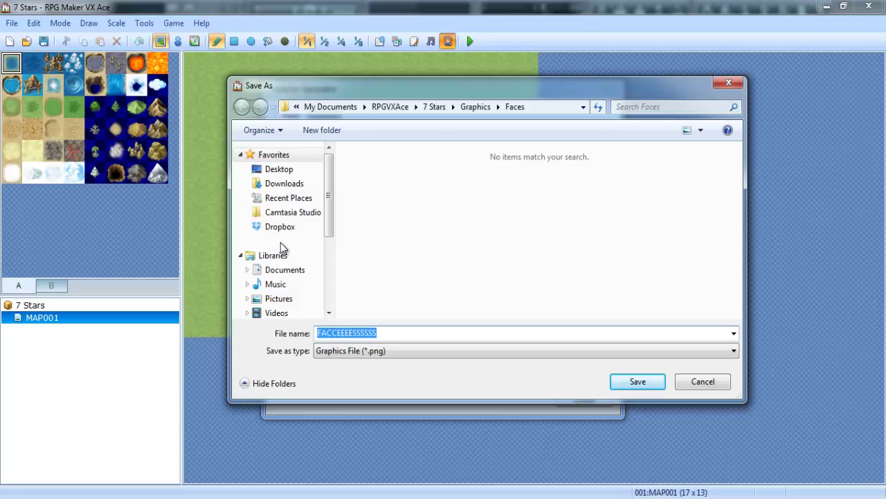
{"action": "key", "text": "BackSpace"}
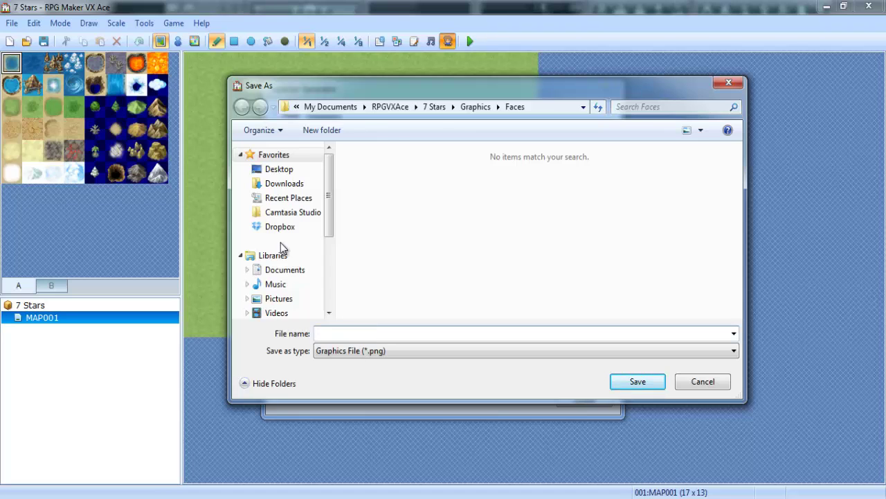
{"action": "type", "text": "Hero"}
{"action": "key", "text": "Return"}
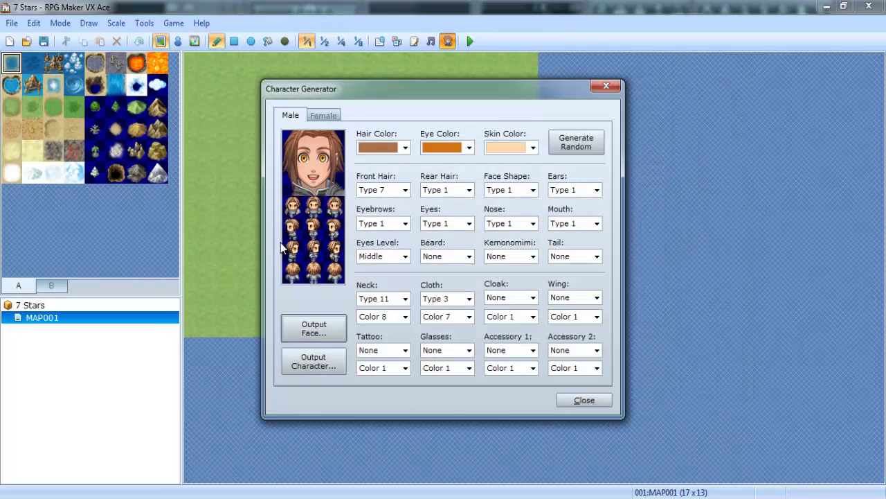
{"action": "left_click", "coordinate": [310, 363]}
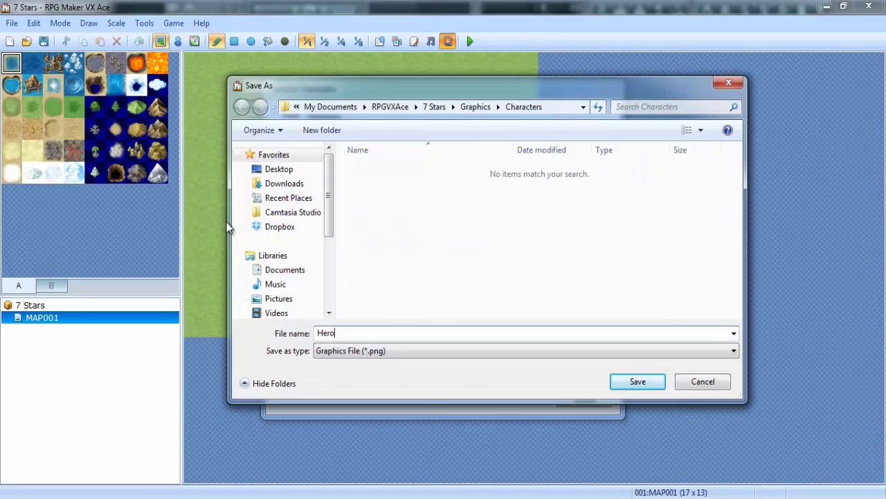
{"action": "key", "text": "Return"}
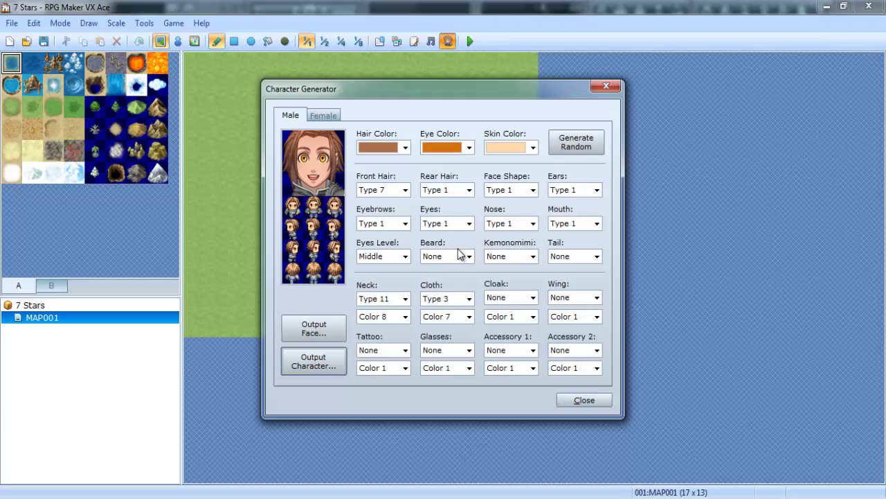
Step: Switch the mouth to Type 2 and export the face as Hero 2
{"action": "left_click", "coordinate": [584, 224]}
{"action": "key", "text": "Down"}
{"action": "key", "text": "Return"}
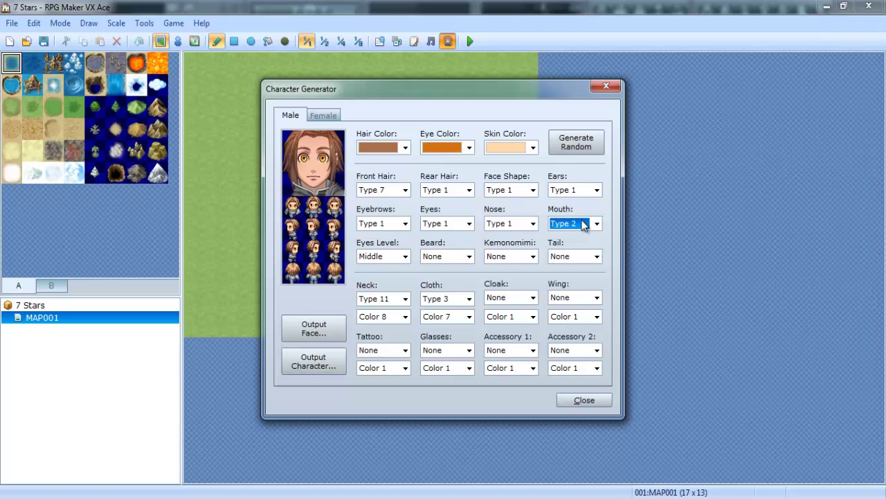
{"action": "left_click", "coordinate": [314, 329]}
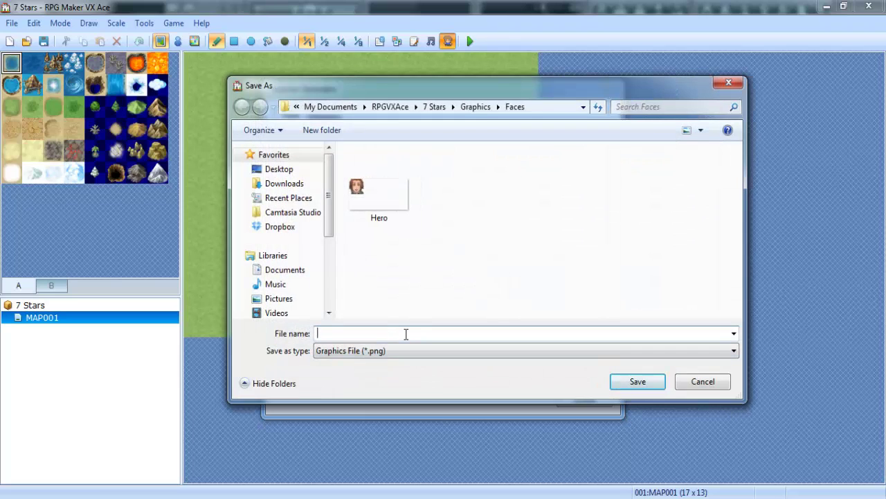
{"action": "type", "text": "Hero 2"}
{"action": "key", "text": "Return"}
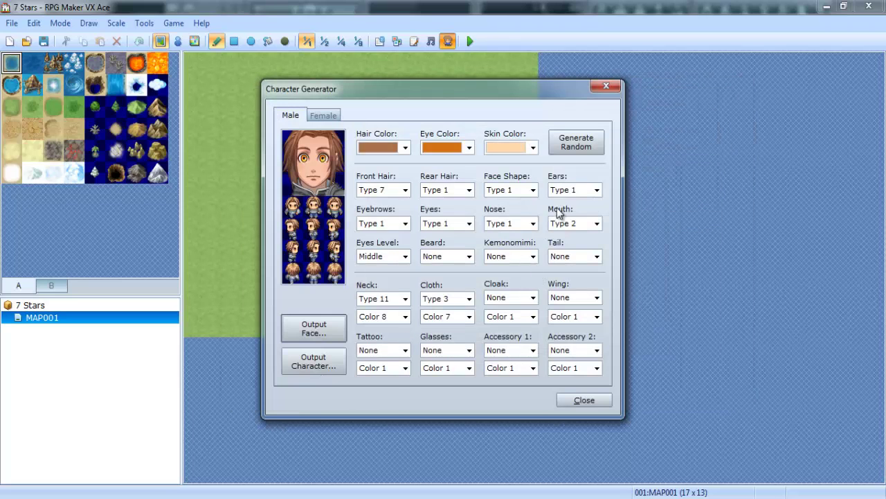
Step: Look through the mouth, tail, nose and face shape options
{"action": "left_click", "coordinate": [567, 225]}
{"action": "scroll", "coordinate": [567, 227], "scroll_direction": "down", "scroll_amount": 5}
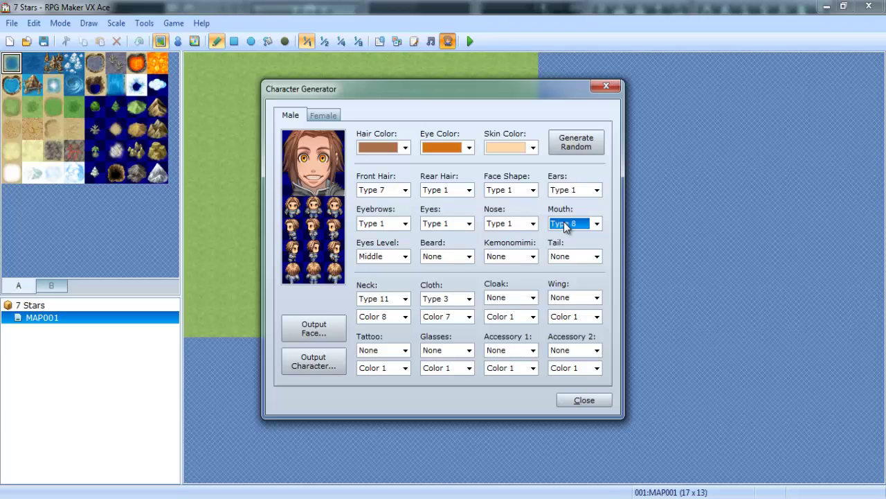
{"action": "left_click", "coordinate": [592, 257]}
{"action": "left_click", "coordinate": [593, 256]}
{"action": "left_click", "coordinate": [523, 225]}
{"action": "left_click", "coordinate": [530, 223]}
{"action": "left_click", "coordinate": [532, 190]}
{"action": "left_click", "coordinate": [531, 190]}
Step: Change the eye type and export the face variant as Hero 3
{"action": "left_click", "coordinate": [436, 225]}
{"action": "left_click", "coordinate": [432, 236]}
{"action": "scroll", "coordinate": [432, 237], "scroll_direction": "down", "scroll_amount": 4}
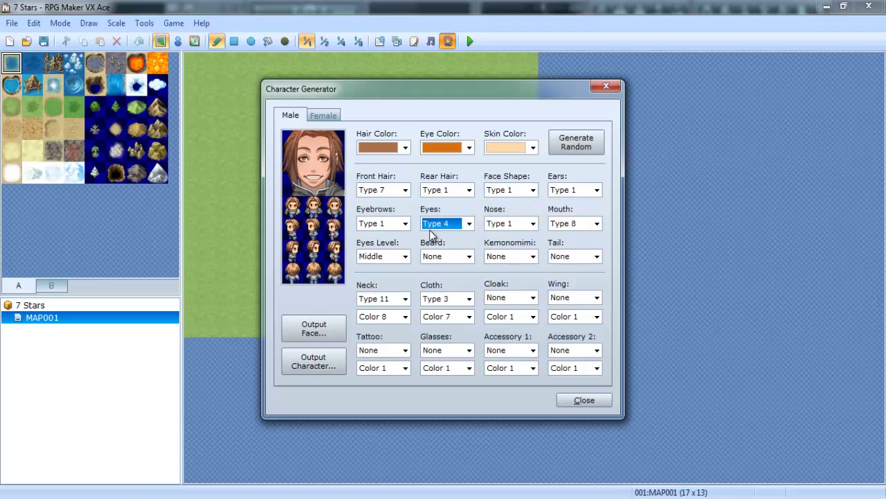
{"action": "scroll", "coordinate": [432, 236], "scroll_direction": "down", "scroll_amount": 3}
{"action": "left_click", "coordinate": [327, 335]}
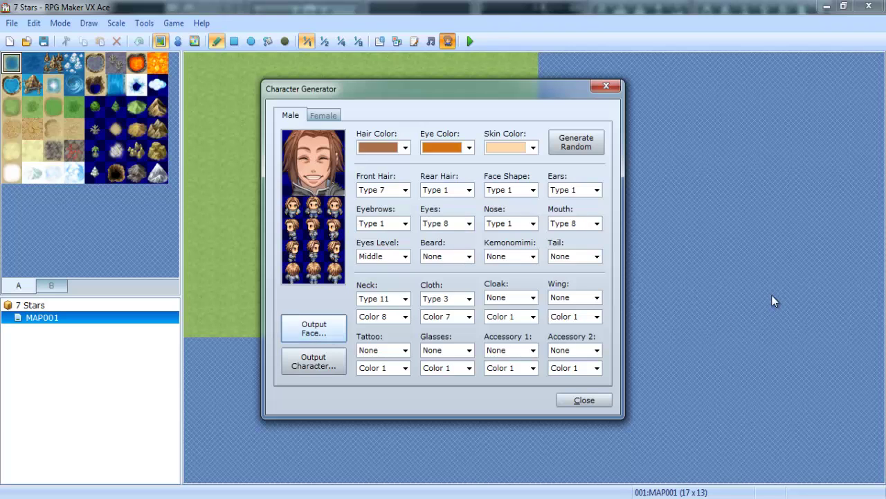
{"action": "type", "text": "Hero 3"}
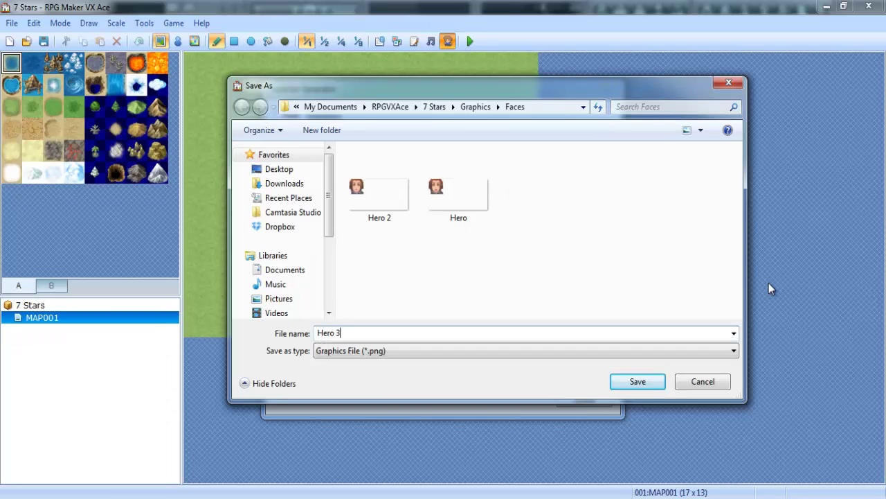
{"action": "key", "text": "Return"}
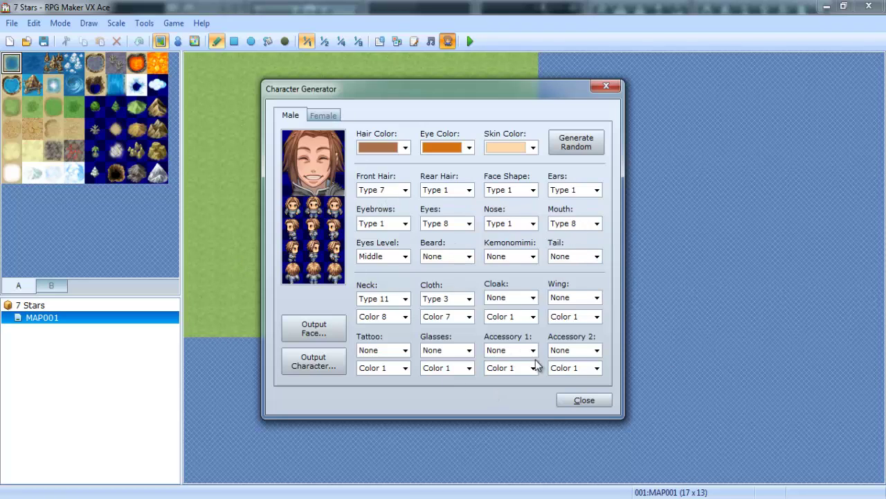
Step: Name the first actor Max in the Database, leaving nickname and description empty
{"action": "left_click", "coordinate": [583, 401]}
{"action": "left_click", "coordinate": [380, 42]}
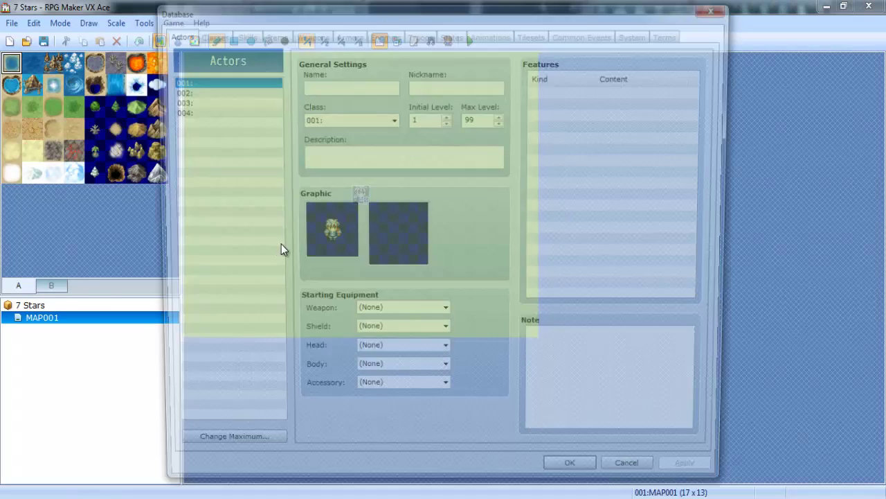
{"action": "left_click", "coordinate": [346, 85]}
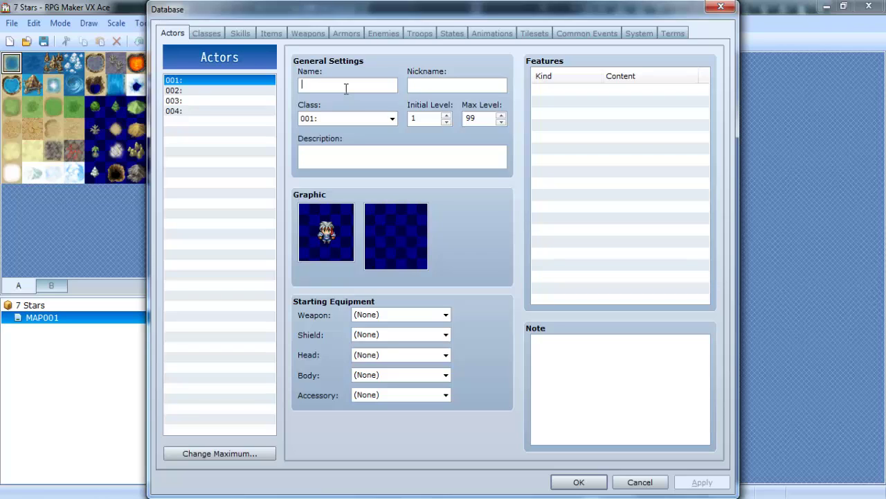
{"action": "type", "text": "Max"}
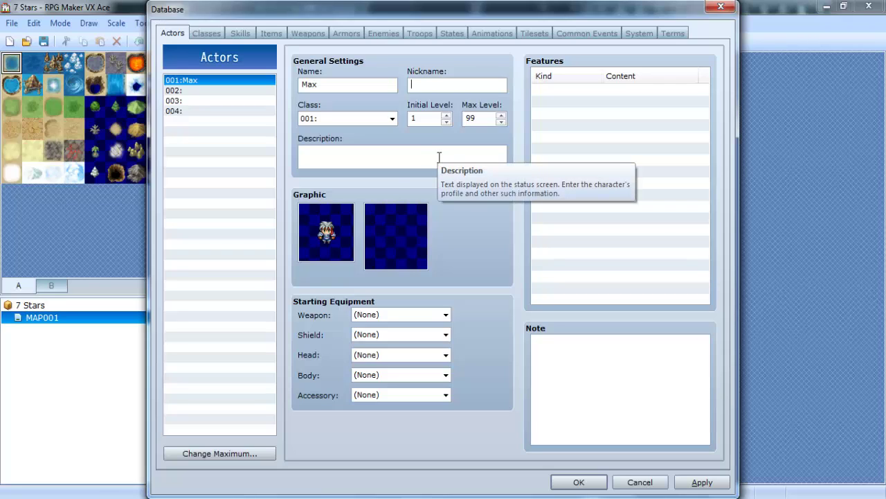
{"action": "type", "text": "POKMANIZ"}
{"action": "key", "text": "BackSpace"}
{"action": "key", "text": "BackSpace"}
{"action": "key", "text": "BackSpace"}
{"action": "key", "text": "BackSpace"}
{"action": "key", "text": "BackSpace"}
{"action": "key", "text": "BackSpace"}
{"action": "key", "text": "BackSpace"}
{"action": "key", "text": "BackSpace"}
{"action": "left_click", "coordinate": [347, 155]}
{"action": "type", "text": "An averag"}
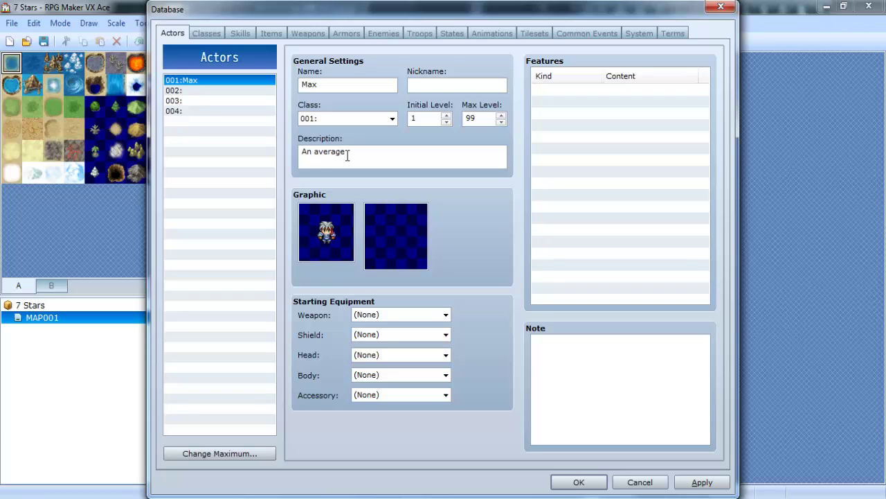
{"action": "type", "text": "e young adult"}
{"action": "key", "text": "ctrl+a"}
{"action": "key", "text": "BackSpace"}
Step: Give Max the Hero walking sprite and, after comparing variants, the Hero face
{"action": "double_click", "coordinate": [320, 214]}
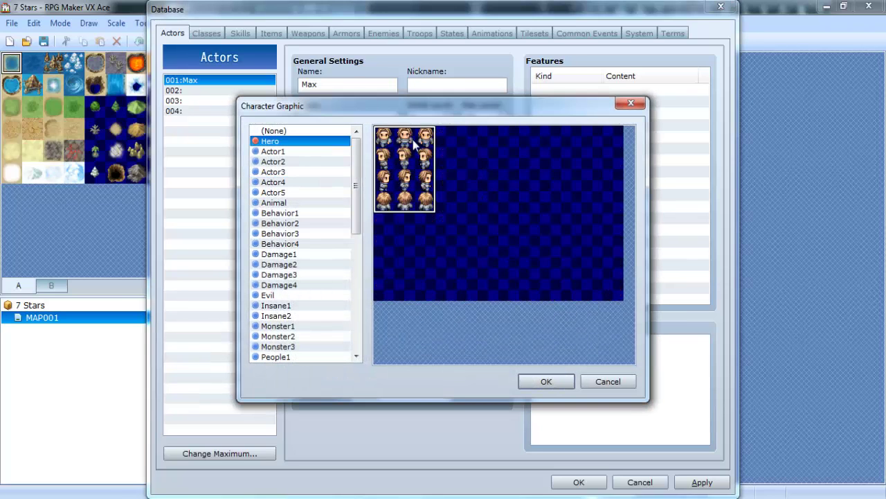
{"action": "double_click", "coordinate": [425, 139]}
{"action": "double_click", "coordinate": [395, 253]}
{"action": "left_click", "coordinate": [280, 142]}
{"action": "left_click", "coordinate": [290, 150]}
{"action": "left_click", "coordinate": [293, 161]}
{"action": "left_click", "coordinate": [289, 141]}
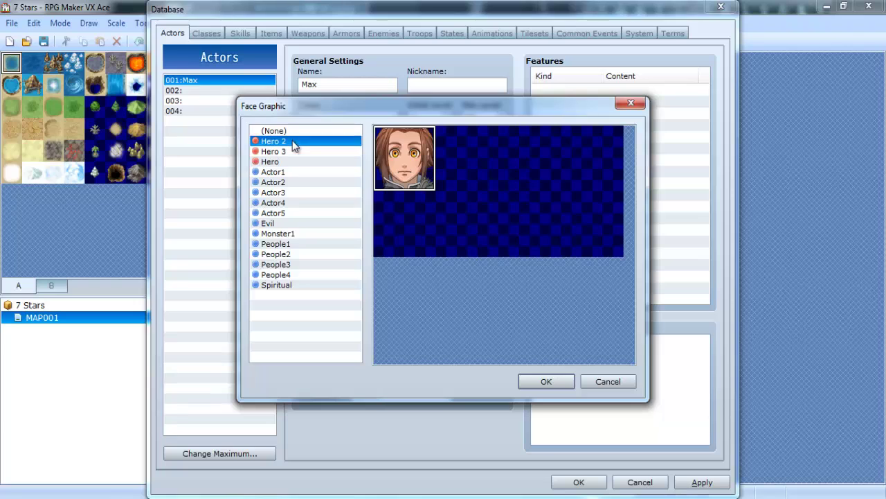
{"action": "left_click", "coordinate": [261, 161]}
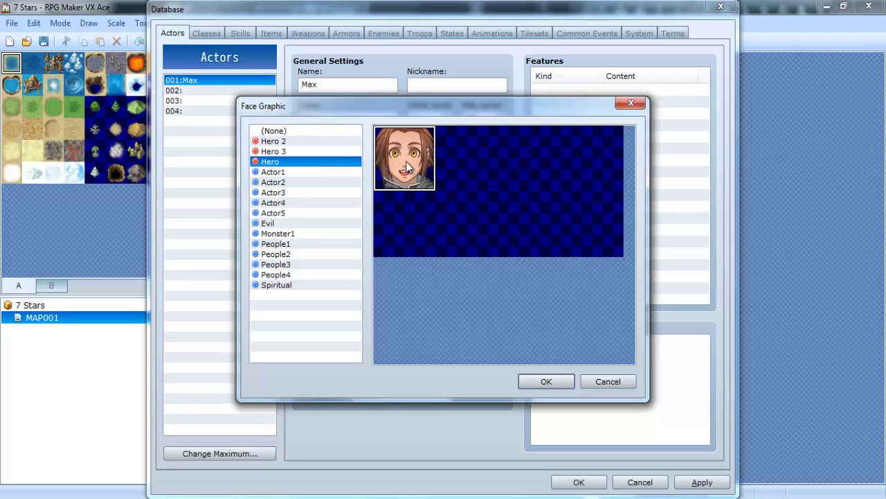
{"action": "left_click", "coordinate": [313, 151]}
{"action": "left_click", "coordinate": [312, 162]}
{"action": "double_click", "coordinate": [385, 179]}
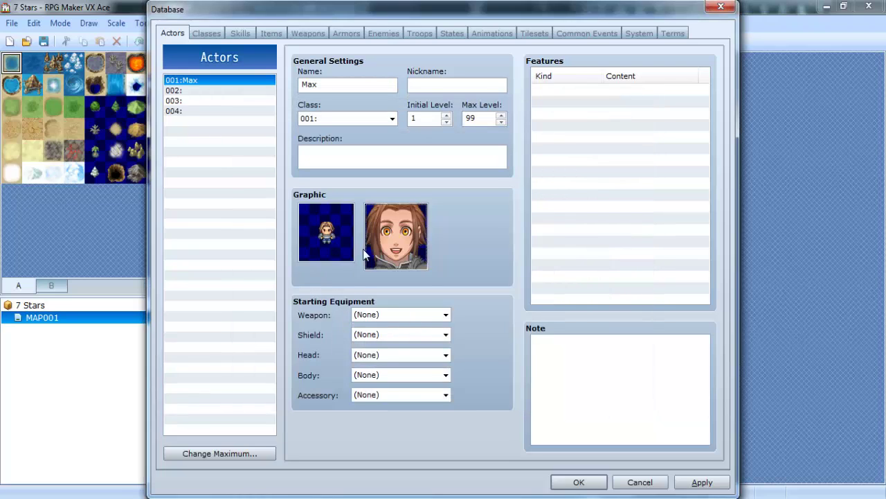
Step: Name weapon 001 'Stick'
{"action": "left_click", "coordinate": [307, 34]}
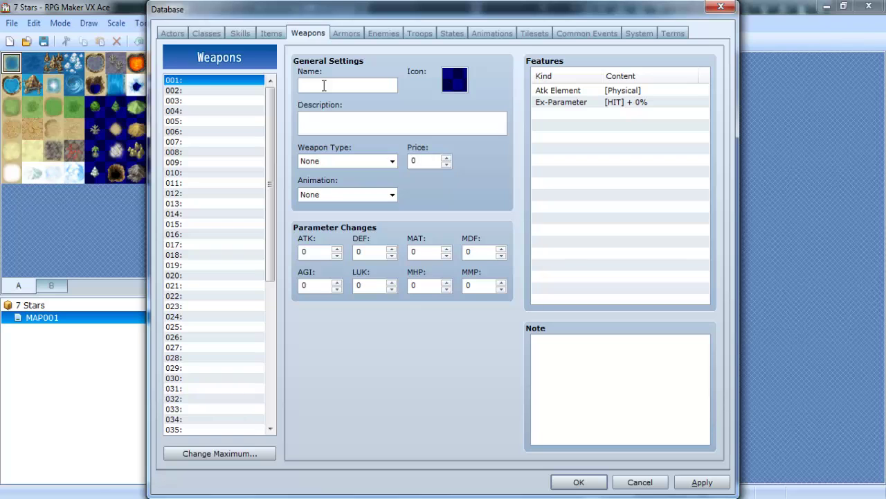
{"action": "left_click", "coordinate": [324, 85]}
{"action": "type", "text": "Stick"}
Step: Give the Stick weapon a stick icon from the icon picker
{"action": "double_click", "coordinate": [454, 79]}
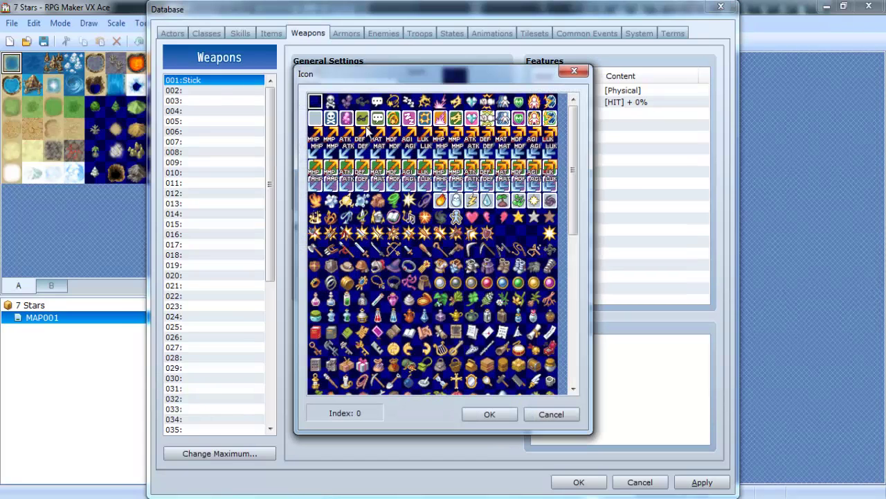
{"action": "left_click", "coordinate": [424, 249]}
{"action": "left_click", "coordinate": [458, 250]}
{"action": "left_click", "coordinate": [425, 282]}
{"action": "left_click", "coordinate": [346, 283]}
{"action": "scroll", "coordinate": [383, 305], "scroll_direction": "down", "scroll_amount": 3}
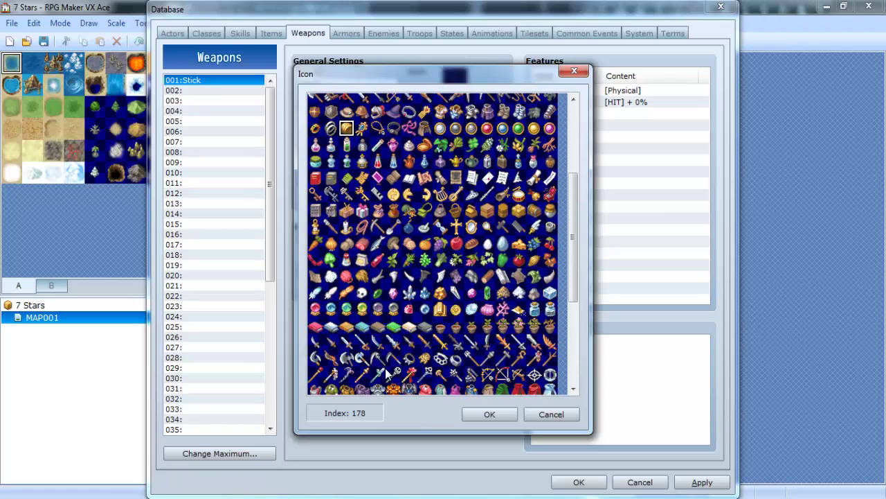
{"action": "scroll", "coordinate": [335, 225], "scroll_direction": "down", "scroll_amount": 2}
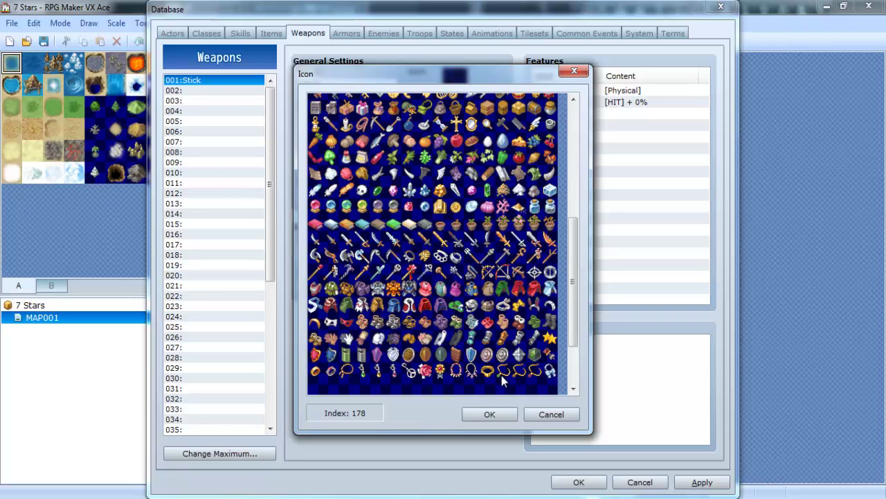
{"action": "scroll", "coordinate": [502, 378], "scroll_direction": "down", "scroll_amount": 1}
{"action": "scroll", "coordinate": [490, 371], "scroll_direction": "up", "scroll_amount": 1}
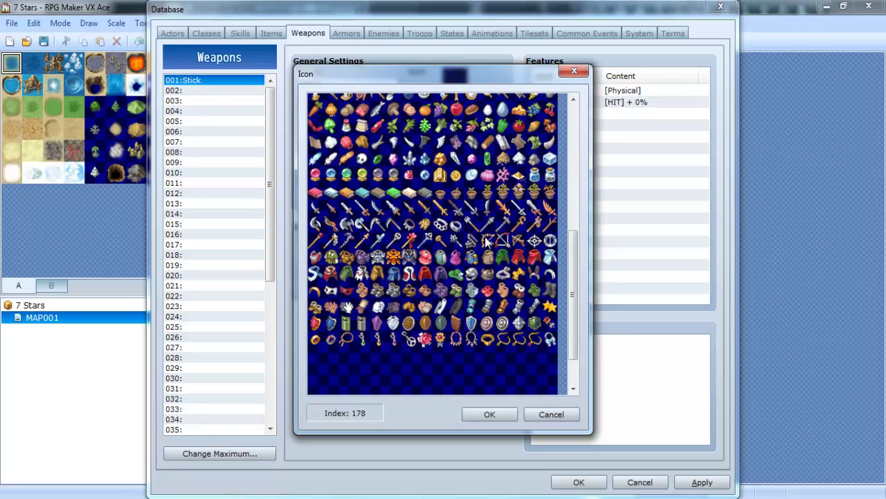
{"action": "double_click", "coordinate": [550, 225]}
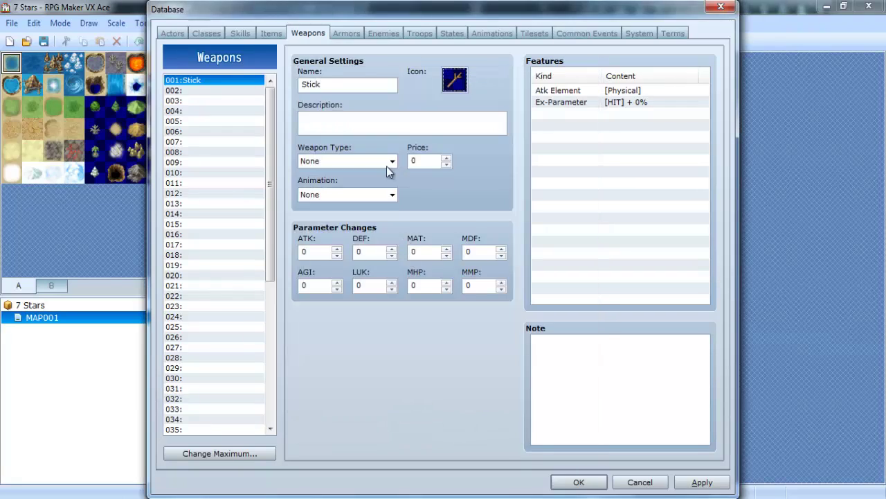
Step: Set Stick's description to 'A stick, could be used as a weapon.'
{"action": "left_click", "coordinate": [378, 115]}
{"action": "type", "text": "Basic"}
{"action": "key", "text": "BackSpace"}
{"action": "key", "text": "BackSpace"}
{"action": "key", "text": "BackSpace"}
{"action": "key", "text": "BackSpace"}
{"action": "key", "text": "BackSpace"}
{"action": "key", "text": "BackSpace"}
{"action": "key", "text": "BackSpace"}
{"action": "key", "text": "BackSpace"}
{"action": "key", "text": "BackSpace"}
{"action": "key", "text": "BackSpace"}
{"action": "key", "text": "BackSpace"}
{"action": "key", "text": "BackSpace"}
{"action": "type", "text": "A stick, could be used as a weapon."}
{"action": "left_click", "coordinate": [325, 162]}
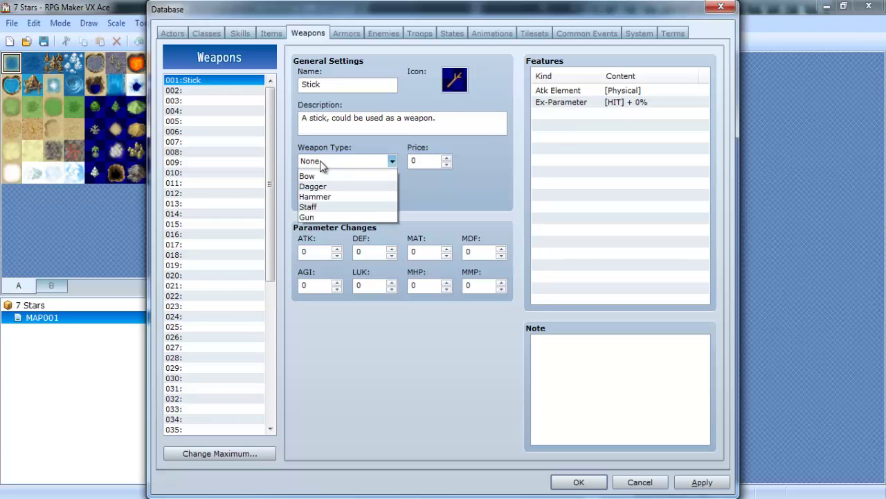
{"action": "left_click", "coordinate": [529, 220]}
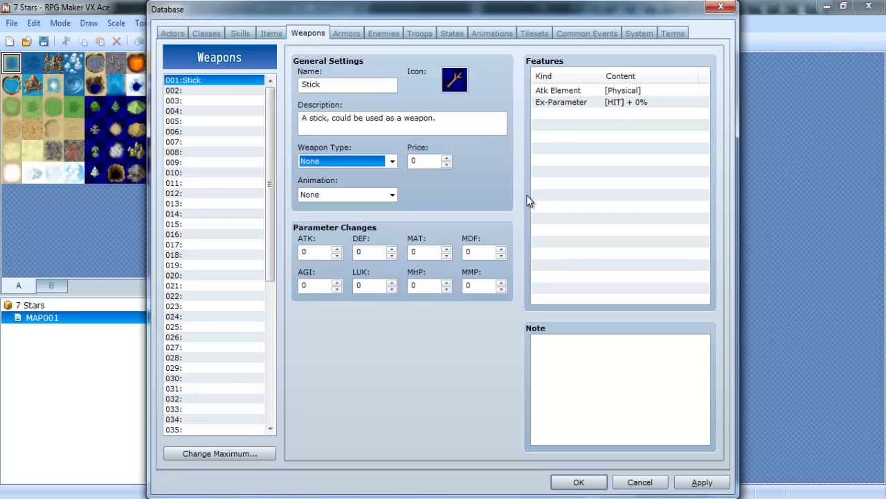
{"action": "left_click", "coordinate": [670, 33]}
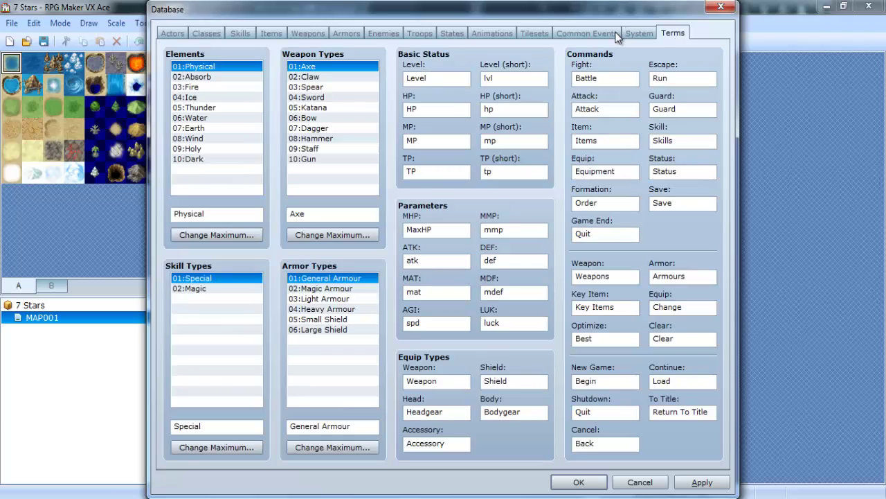
Step: Rename the Axe weapon type to '1 Handed'
{"action": "double_click", "coordinate": [323, 213]}
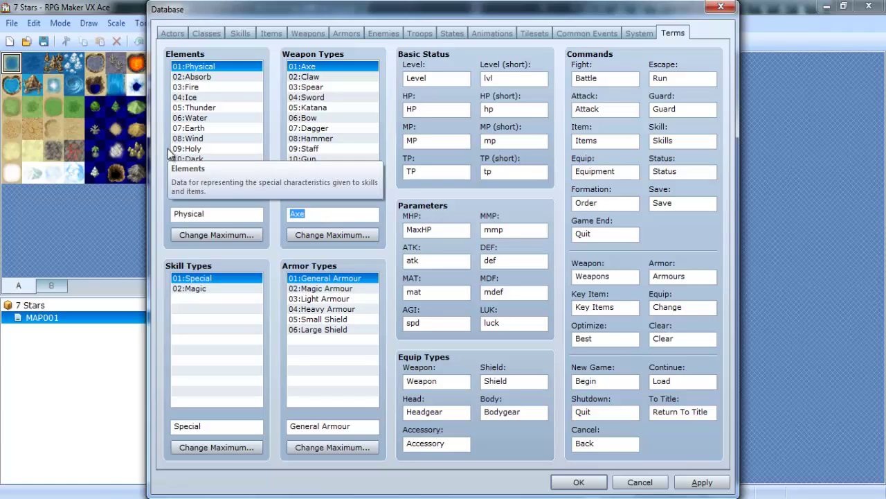
{"action": "key", "text": "BackSpace"}
{"action": "type", "text": "1 Handed"}
Step: Go back to the Stick weapon with the cursor at the end of its description
{"action": "left_click", "coordinate": [639, 32]}
{"action": "left_click", "coordinate": [381, 33]}
{"action": "left_click", "coordinate": [349, 35]}
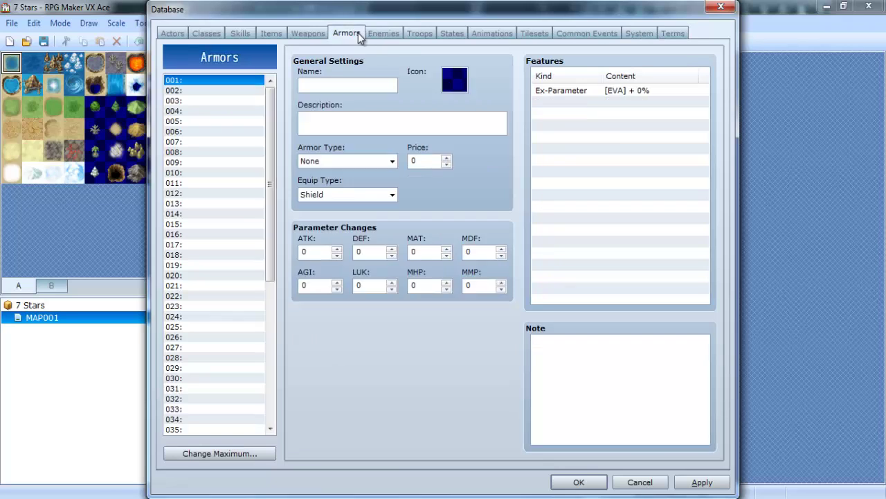
{"action": "left_click", "coordinate": [307, 33]}
{"action": "left_click", "coordinate": [455, 125]}
{"action": "left_click", "coordinate": [461, 126]}
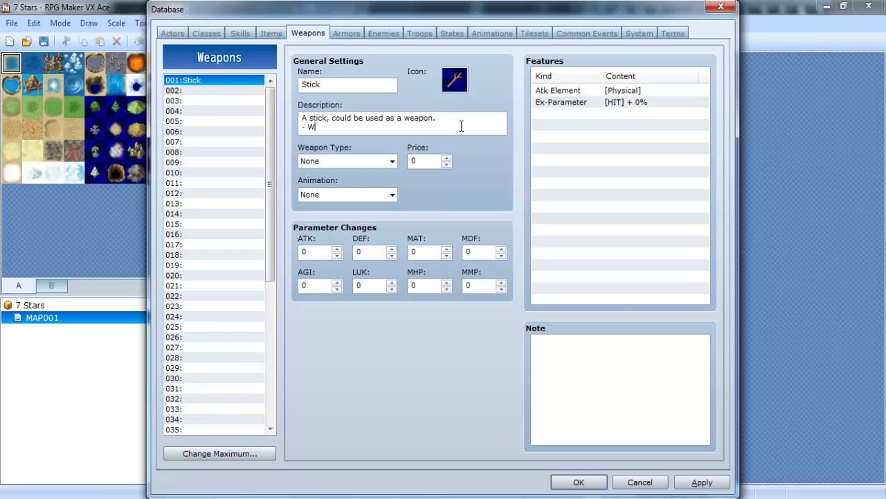
Step: Add '- 1 handed weapons' to Stick's description and set its weapon type to 1 Handed
{"action": "type", "text": "- 1 handed weapons"}
{"action": "left_click", "coordinate": [338, 163]}
{"action": "left_click", "coordinate": [332, 187]}
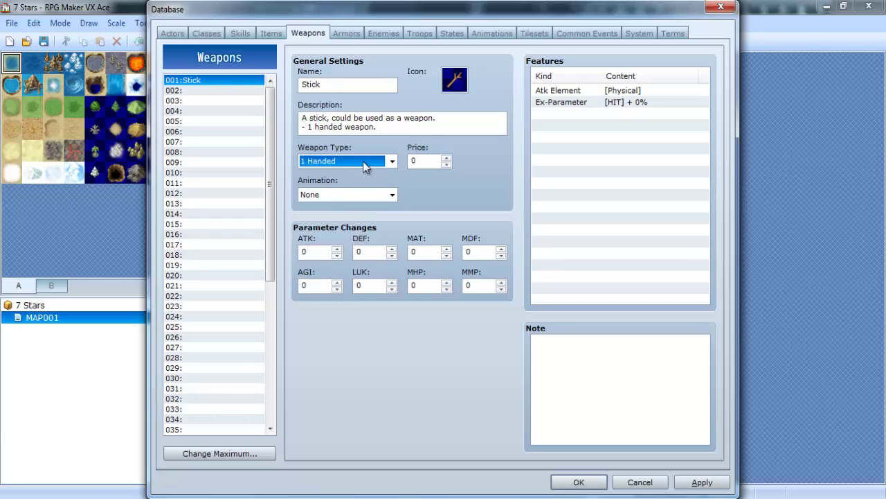
{"action": "key", "text": "Tab"}
Step: Give Stick price 5, ATK 5 and the Slash Physical animation, and apply
{"action": "left_click", "coordinate": [332, 196]}
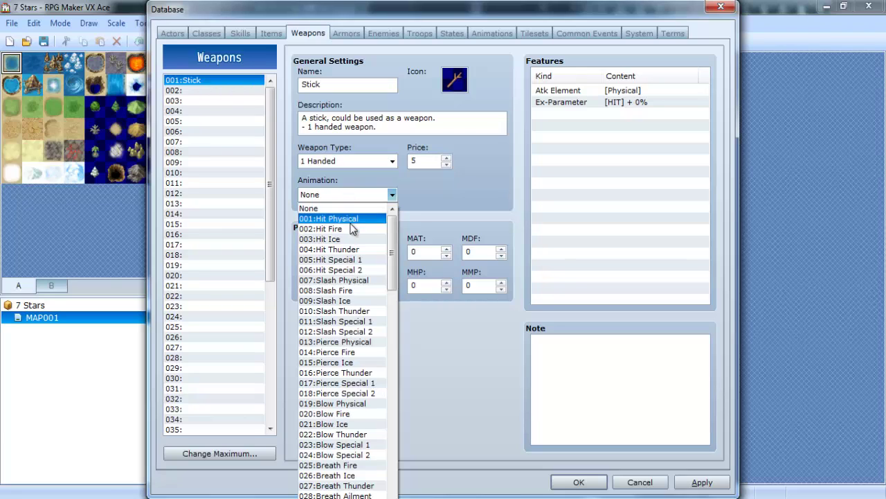
{"action": "left_click", "coordinate": [364, 281]}
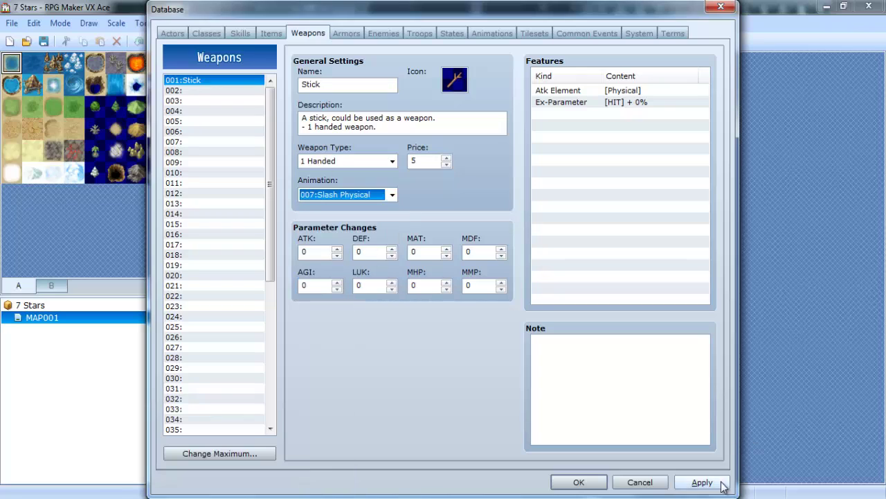
{"action": "left_click", "coordinate": [313, 250]}
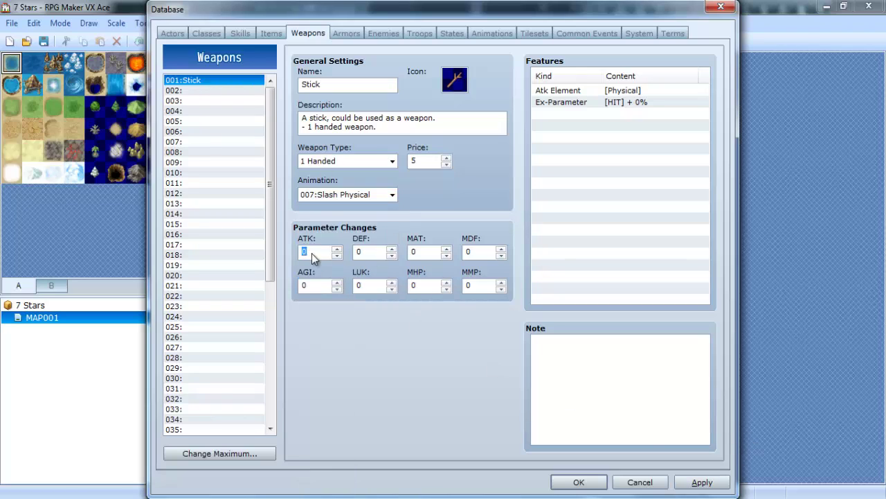
{"action": "type", "text": "5"}
{"action": "left_click", "coordinate": [358, 252]}
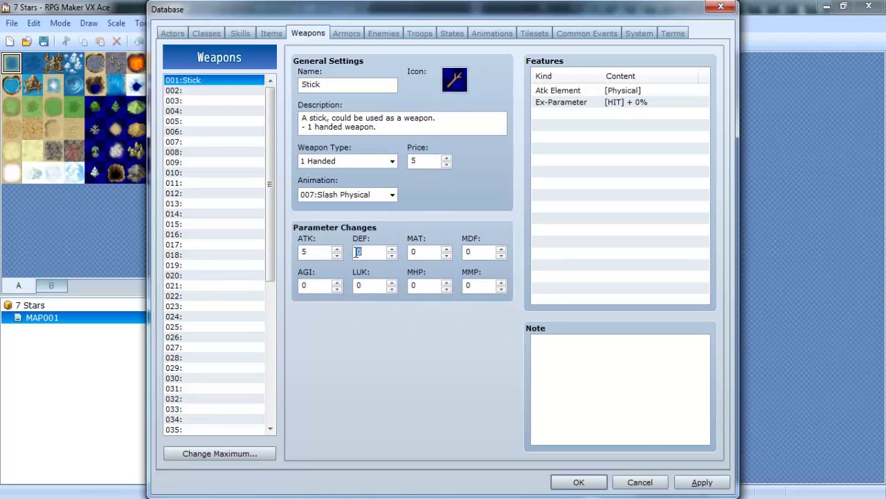
{"action": "left_click", "coordinate": [427, 254]}
{"action": "left_click", "coordinate": [610, 212]}
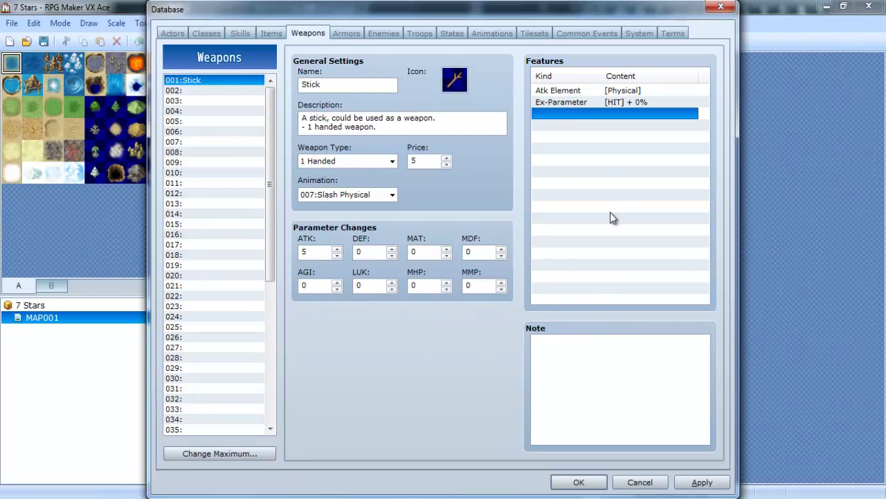
{"action": "left_click", "coordinate": [562, 103]}
{"action": "left_click", "coordinate": [564, 114]}
{"action": "left_click", "coordinate": [701, 481]}
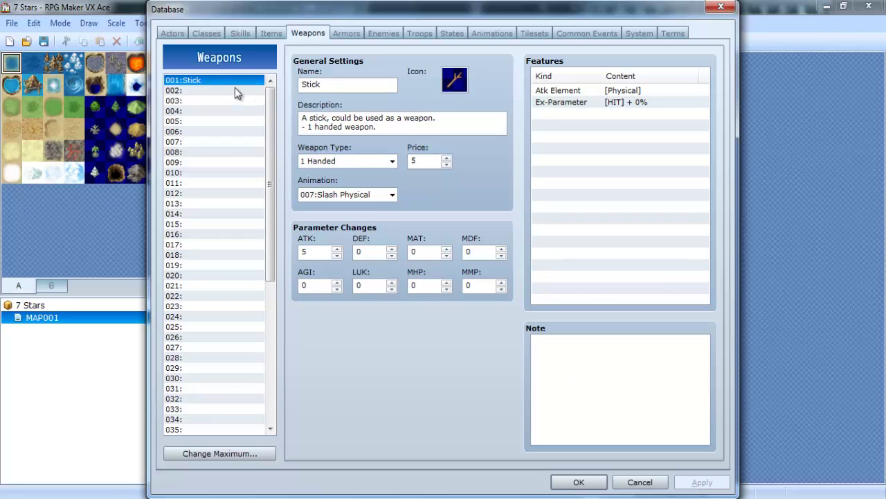
Step: Set Max's starting weapon to 001:Stick
{"action": "left_click", "coordinate": [184, 34]}
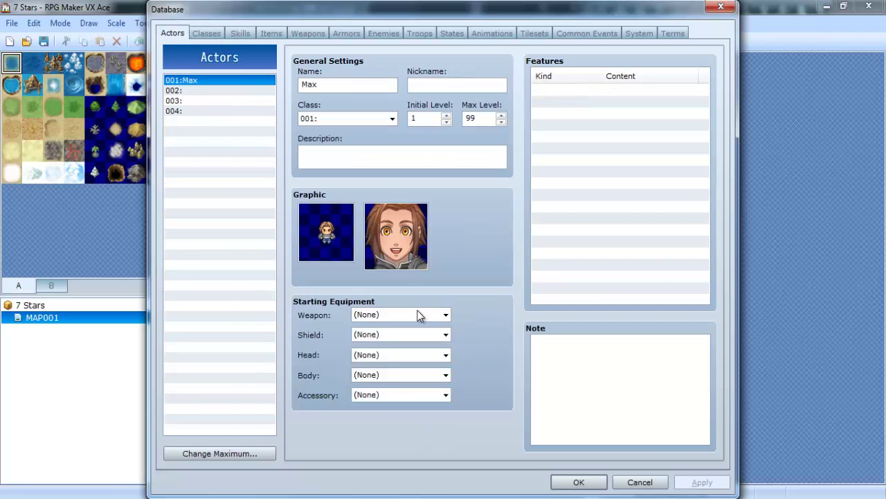
{"action": "left_click", "coordinate": [417, 315]}
{"action": "left_click", "coordinate": [387, 339]}
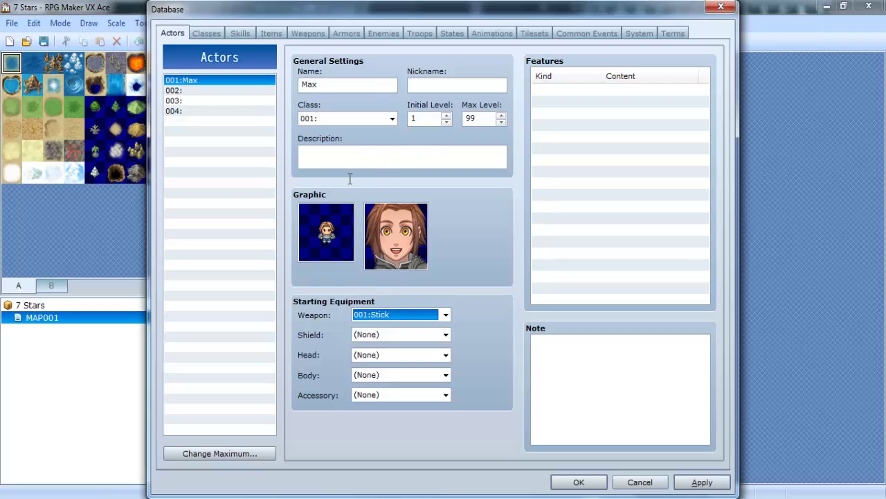
Step: Keep Max in class 001 and delete that class's default features
{"action": "left_click", "coordinate": [331, 121]}
{"action": "left_click", "coordinate": [316, 128]}
{"action": "left_click", "coordinate": [206, 33]}
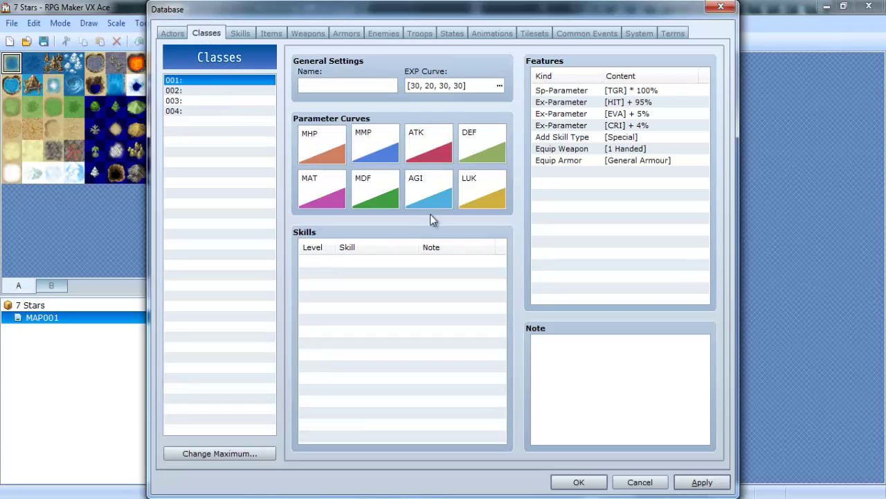
{"action": "left_click", "coordinate": [553, 172]}
{"action": "left_click", "coordinate": [559, 104]}
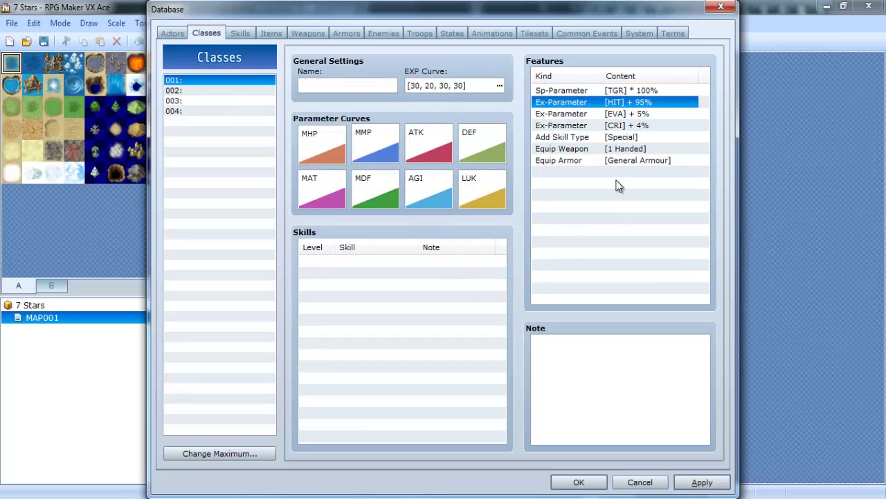
{"action": "left_click_drag", "start_coordinate": [612, 172], "coordinate": [600, 161]}
{"action": "key", "text": "Delete"}
{"action": "key", "text": "Delete"}
{"action": "key", "text": "Delete"}
{"action": "key", "text": "Delete"}
{"action": "key", "text": "Delete"}
{"action": "key", "text": "Delete"}
{"action": "key", "text": "Delete"}
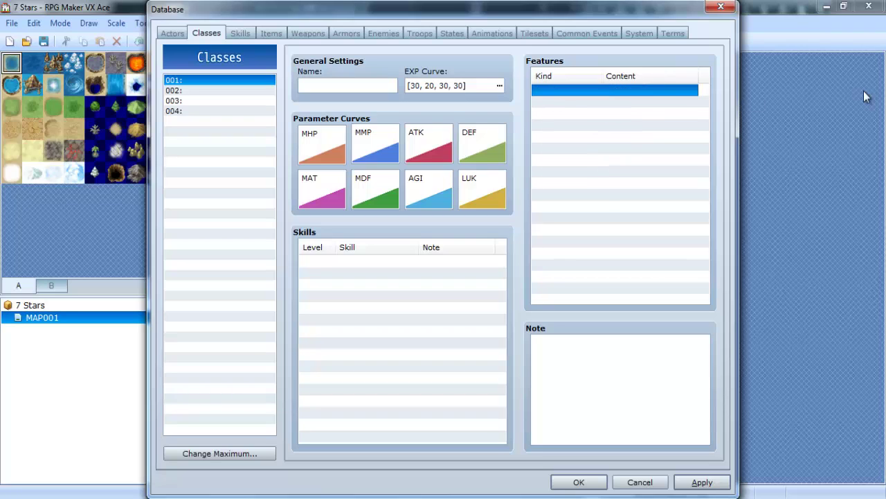
Step: Browse the new-feature options for class 001, then cancel without adding one
{"action": "double_click", "coordinate": [630, 132]}
{"action": "left_click", "coordinate": [578, 107]}
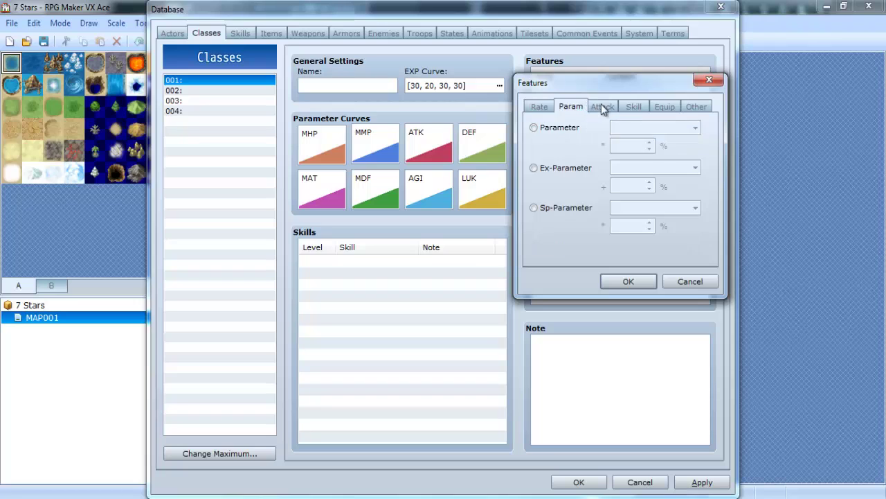
{"action": "left_click", "coordinate": [602, 108]}
{"action": "left_click", "coordinate": [547, 109]}
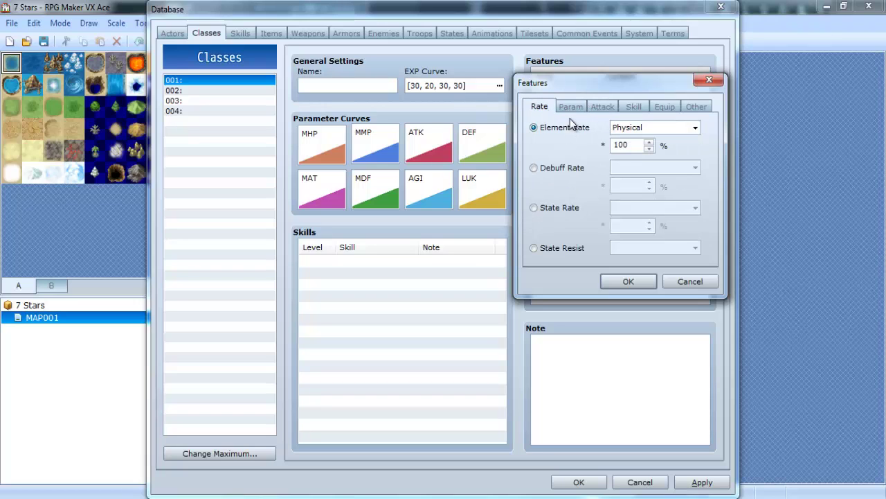
{"action": "left_click", "coordinate": [566, 129]}
{"action": "left_click", "coordinate": [689, 282]}
Step: Name class 001 'Swordsman' and add a Physical element rate feature of 105%
{"action": "left_click", "coordinate": [355, 89]}
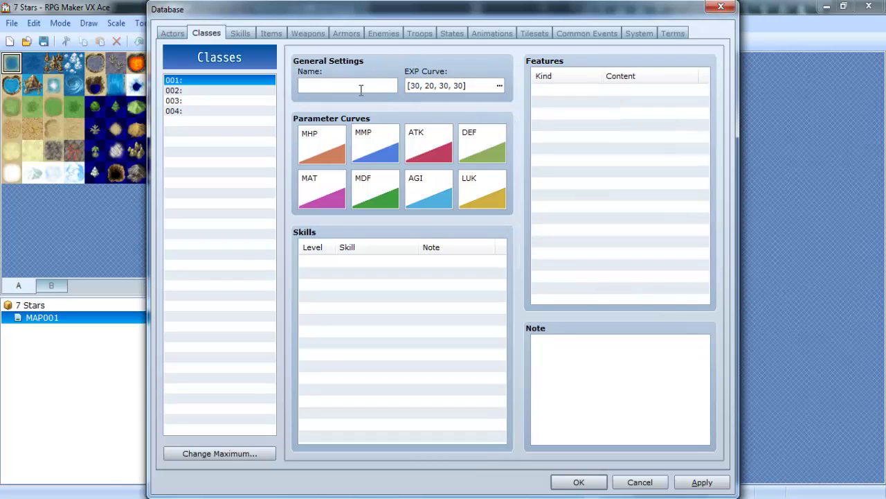
{"action": "type", "text": "Swordsman"}
{"action": "double_click", "coordinate": [674, 213]}
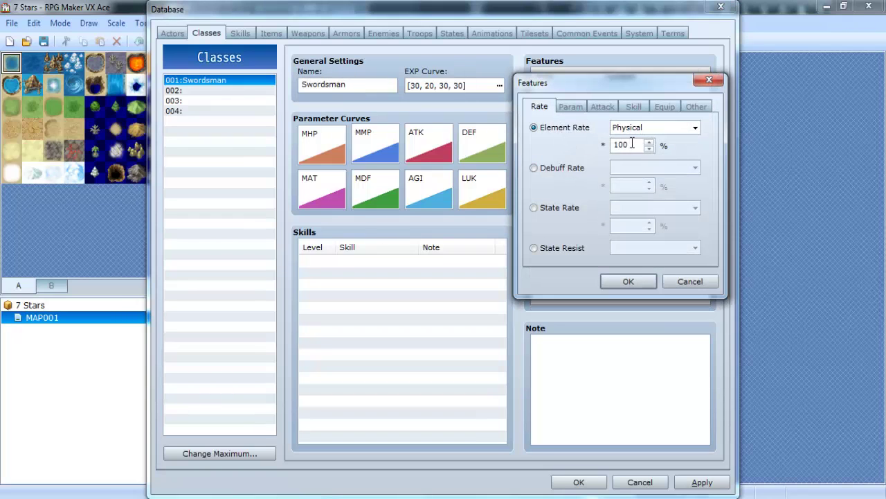
{"action": "left_click_drag", "start_coordinate": [629, 145], "coordinate": [606, 149]}
{"action": "type", "text": "104"}
{"action": "left_click", "coordinate": [627, 130]}
{"action": "left_click", "coordinate": [628, 132]}
{"action": "left_click", "coordinate": [555, 167]}
{"action": "left_click", "coordinate": [556, 129]}
{"action": "left_click", "coordinate": [626, 280]}
Step: Browse the attack-related feature options for a new Swordsman feature
{"action": "double_click", "coordinate": [603, 150]}
{"action": "left_click", "coordinate": [603, 106]}
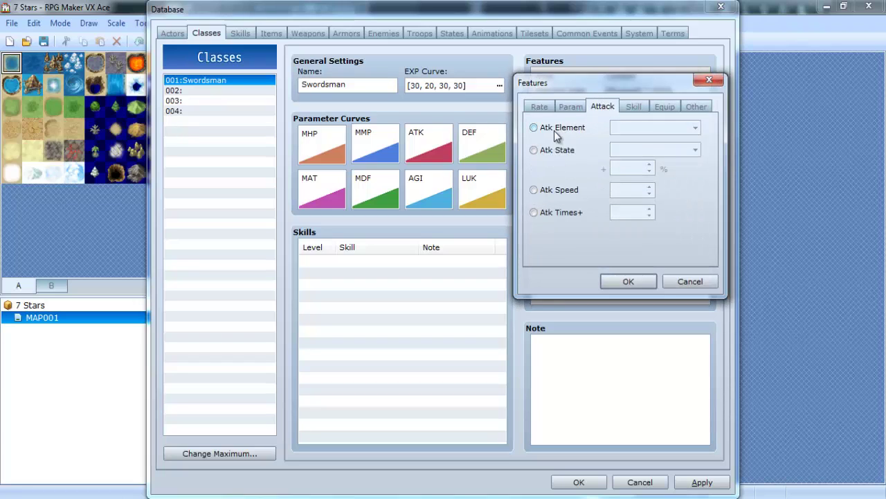
{"action": "left_click", "coordinate": [553, 151]}
{"action": "left_click", "coordinate": [554, 190]}
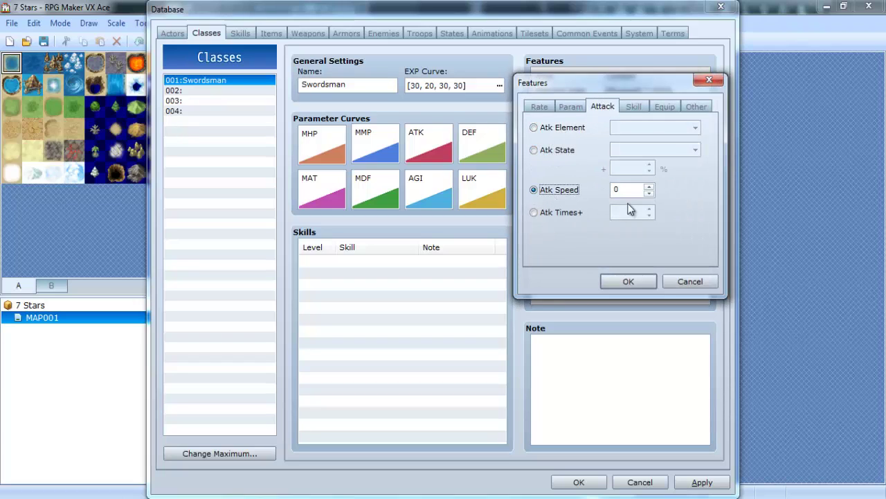
{"action": "left_click", "coordinate": [562, 214]}
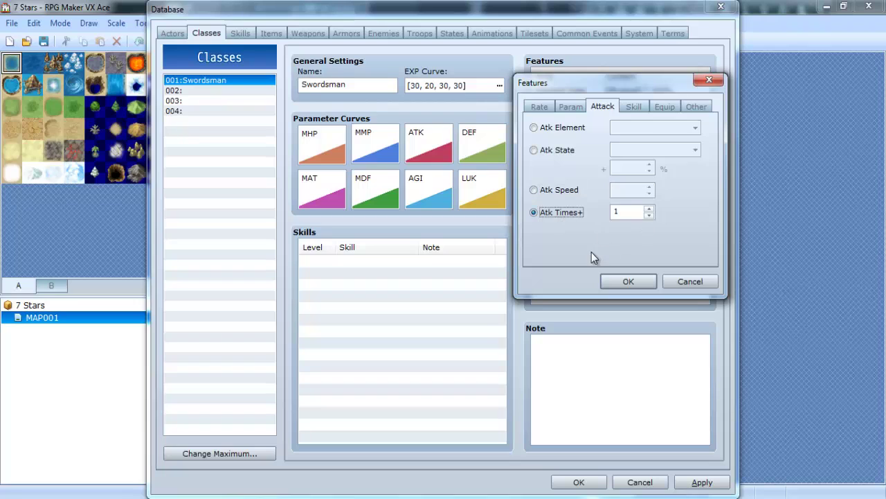
{"action": "left_click", "coordinate": [633, 107]}
{"action": "left_click", "coordinate": [612, 106]}
Step: Add an Add Skill Type: Special feature to Swordsman
{"action": "left_click", "coordinate": [633, 107]}
{"action": "left_click", "coordinate": [558, 127]}
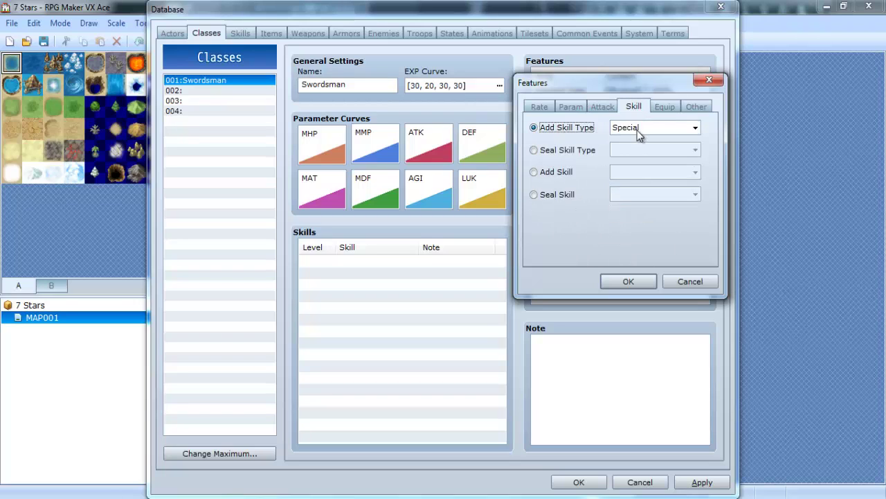
{"action": "left_click", "coordinate": [640, 129]}
{"action": "left_click", "coordinate": [630, 141]}
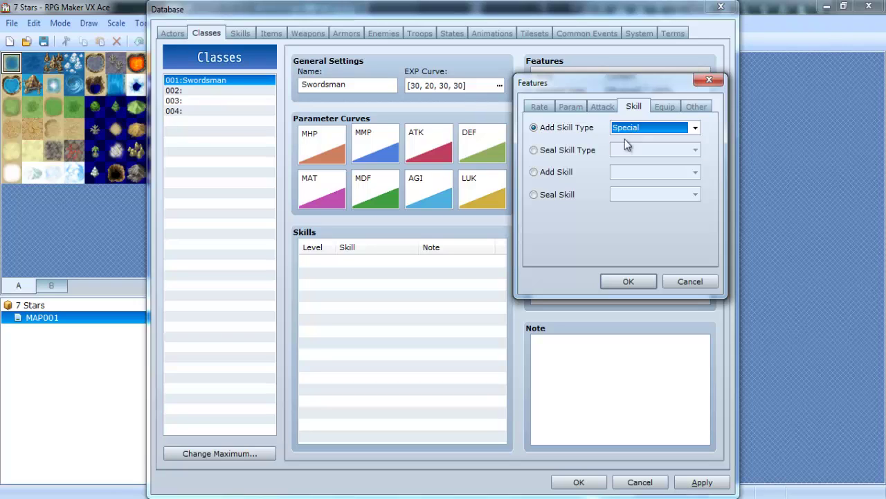
{"action": "left_click", "coordinate": [574, 151]}
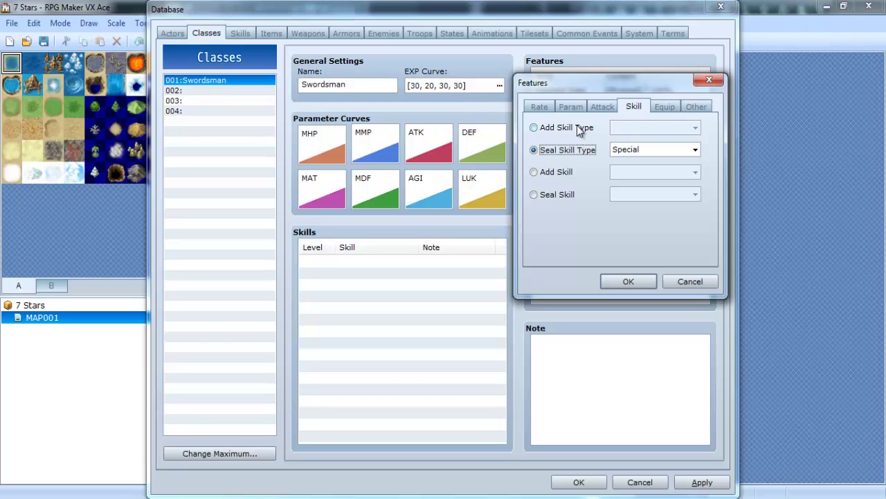
{"action": "left_click", "coordinate": [579, 128]}
{"action": "left_click", "coordinate": [568, 173]}
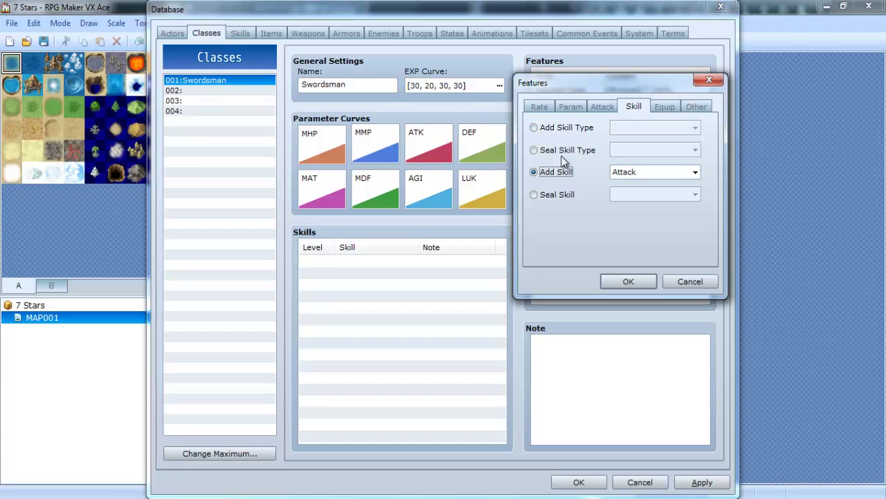
{"action": "left_click", "coordinate": [618, 173]}
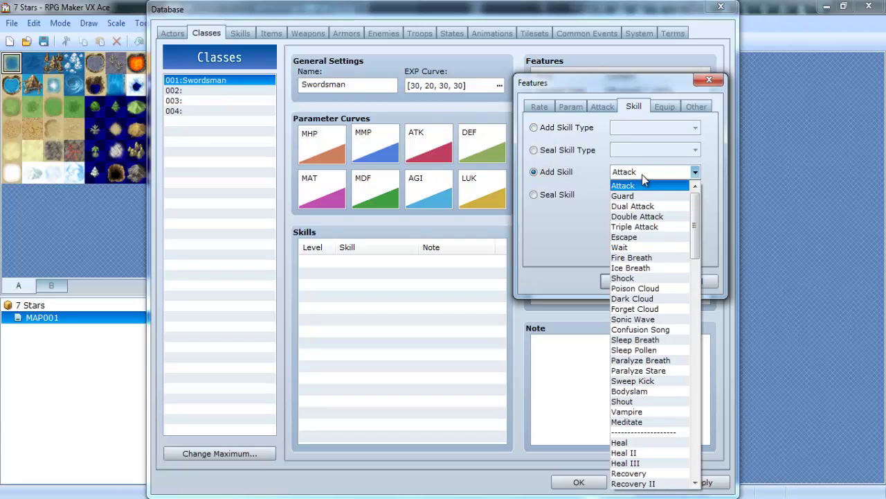
{"action": "left_click", "coordinate": [641, 173]}
{"action": "left_click", "coordinate": [534, 128]}
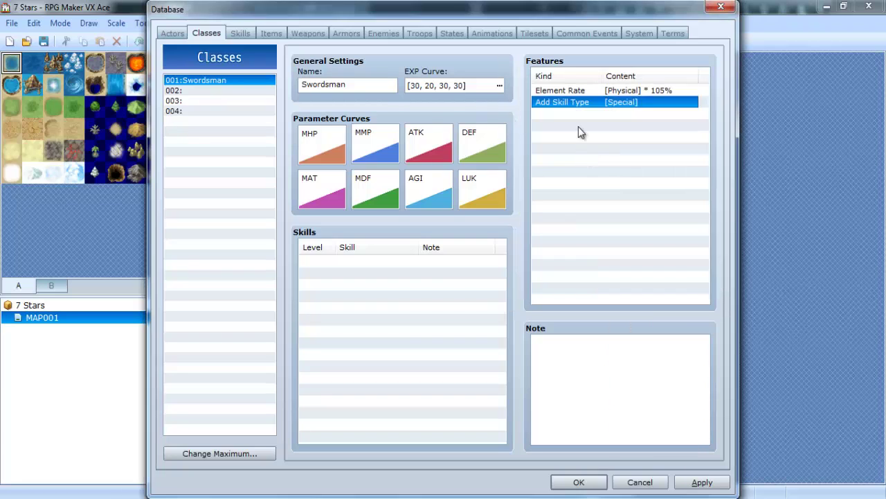
{"action": "double_click", "coordinate": [597, 103]}
{"action": "left_click", "coordinate": [642, 127]}
Step: Add a Magic skill type feature and rename skill type Special to 'Skill'
{"action": "left_click", "coordinate": [641, 148]}
{"action": "left_click", "coordinate": [628, 281]}
{"action": "left_click", "coordinate": [672, 33]}
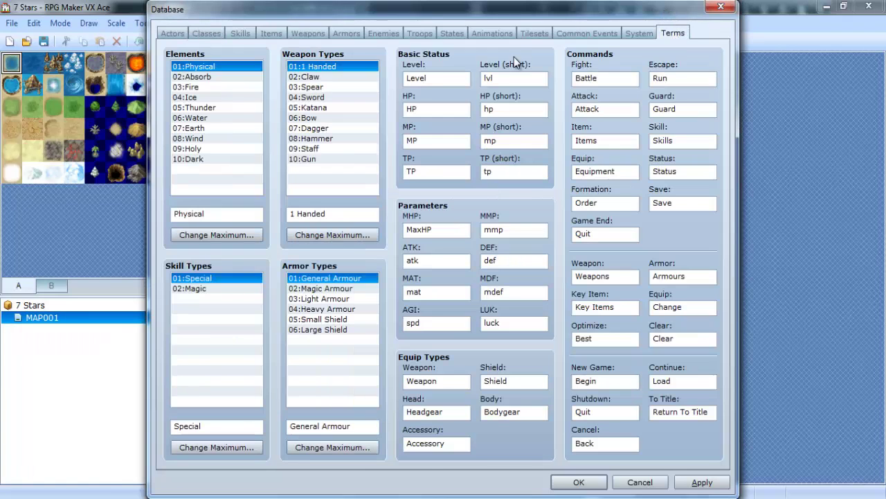
{"action": "double_click", "coordinate": [208, 425]}
{"action": "type", "text": "Skill"}
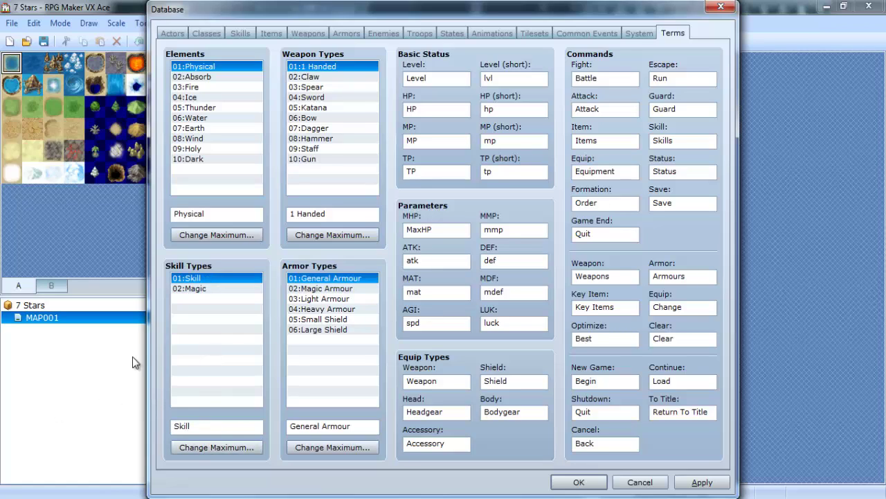
Step: Raise the skill type maximum to 4 and rename Magic to 'Black Magic'
{"action": "left_click", "coordinate": [222, 289]}
{"action": "double_click", "coordinate": [217, 427]}
{"action": "left_click", "coordinate": [215, 448]}
{"action": "left_click", "coordinate": [200, 454]}
{"action": "left_click", "coordinate": [200, 454]}
{"action": "left_click", "coordinate": [246, 444]}
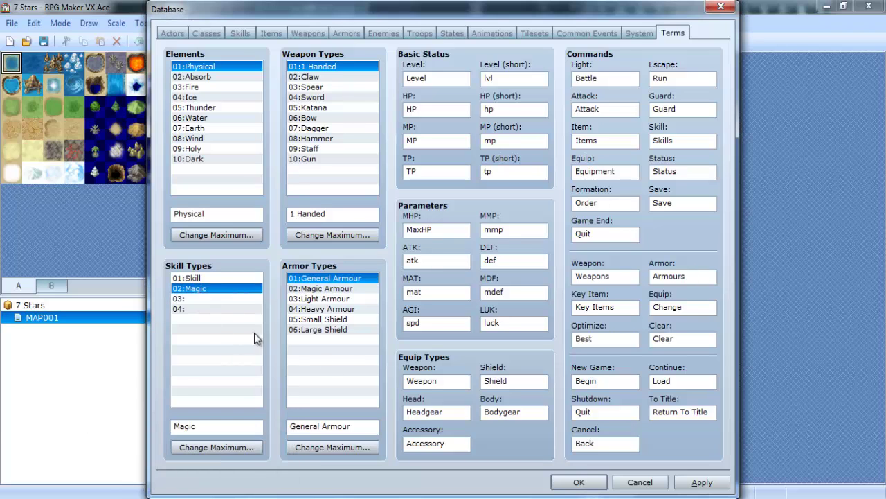
{"action": "double_click", "coordinate": [208, 425]}
{"action": "type", "text": "Black Mag"}
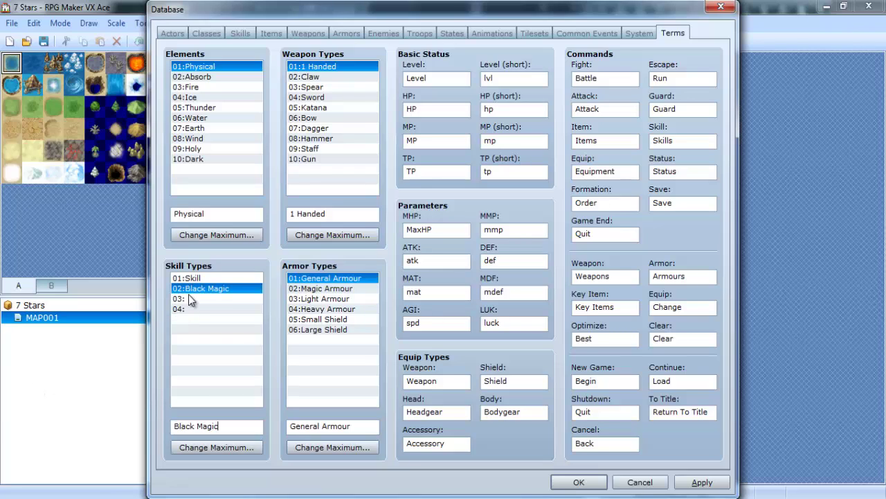
Step: Name skill types 03 'White Magic' and 04 'Dark'
{"action": "left_click", "coordinate": [188, 299]}
{"action": "left_click", "coordinate": [219, 429]}
{"action": "type", "text": "White Magic"}
{"action": "left_click", "coordinate": [208, 308]}
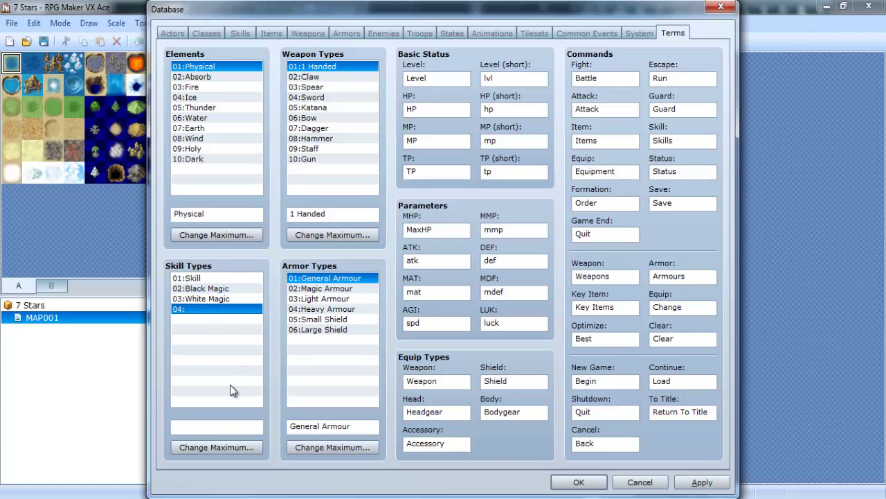
{"action": "left_click", "coordinate": [238, 425]}
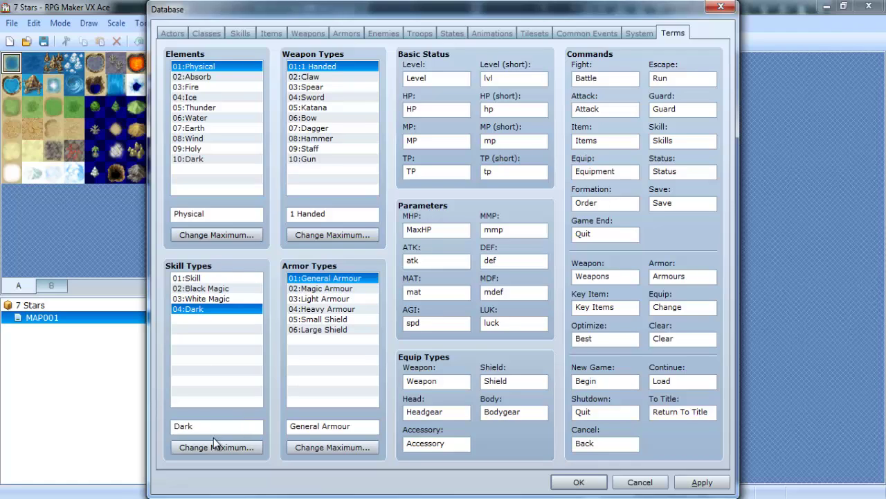
Step: Raise the skill type maximum to 5, name type 05 'Holy', and apply
{"action": "left_click", "coordinate": [218, 447]}
{"action": "left_click", "coordinate": [199, 452]}
{"action": "left_click", "coordinate": [246, 445]}
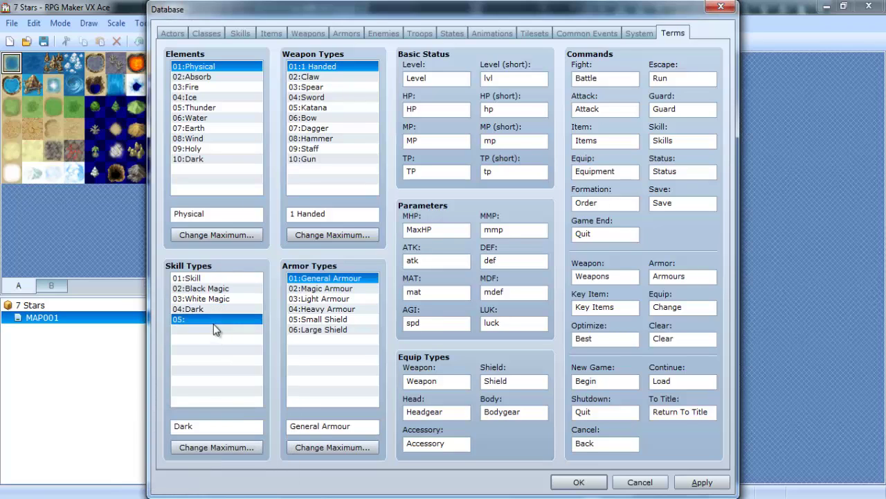
{"action": "left_click", "coordinate": [213, 323]}
{"action": "left_click", "coordinate": [223, 425]}
{"action": "type", "text": "Holy"}
{"action": "left_click", "coordinate": [702, 482]}
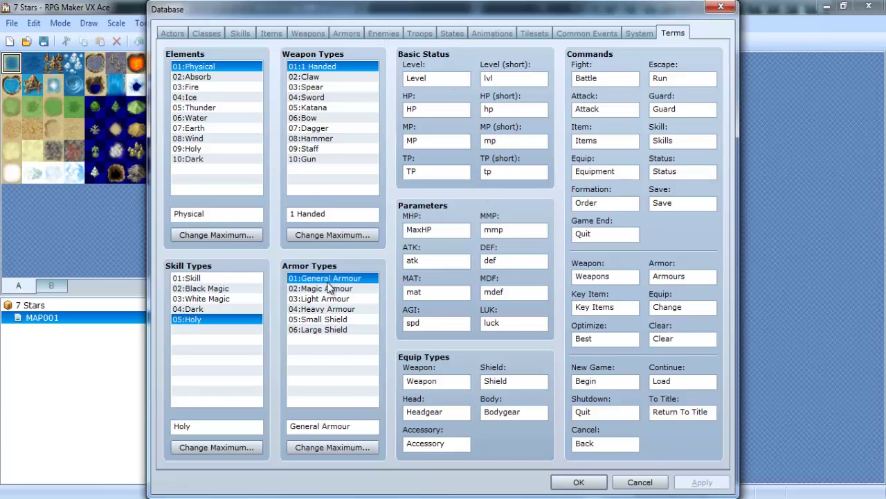
Step: Rename armor types General Armour to 'Basic' and Magic Armour to 'Magic'
{"action": "left_click_drag", "start_coordinate": [353, 426], "coordinate": [247, 432]}
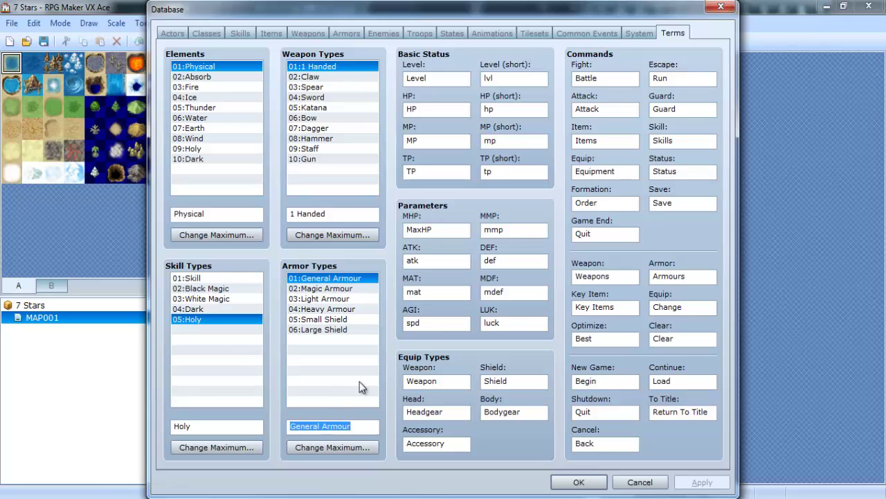
{"action": "type", "text": "Basic"}
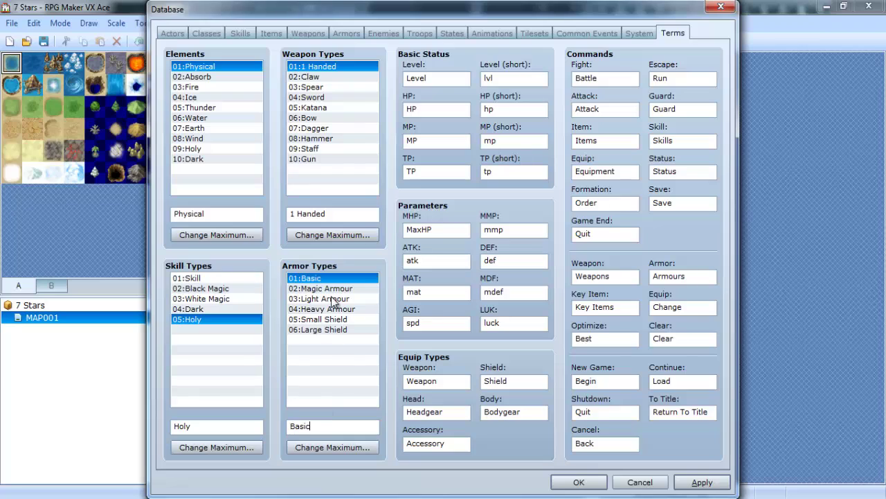
{"action": "left_click", "coordinate": [326, 289]}
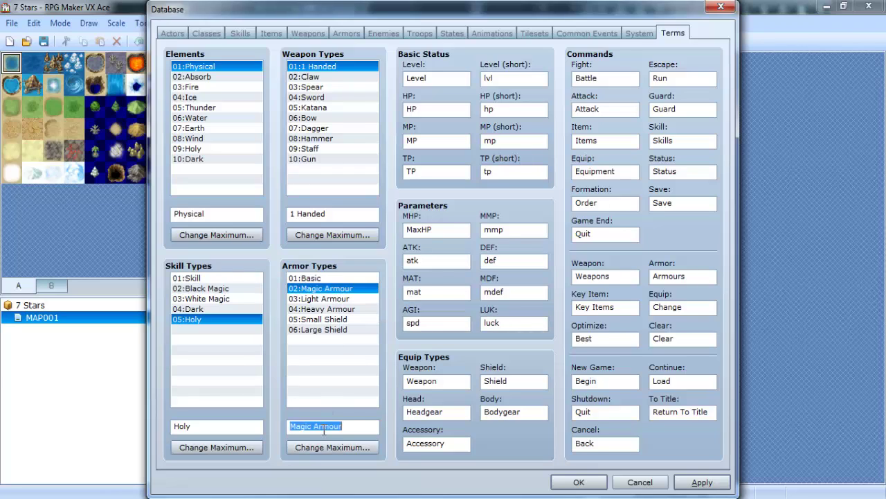
{"action": "left_click_drag", "start_coordinate": [352, 425], "coordinate": [248, 413]}
{"action": "type", "text": "Magic"}
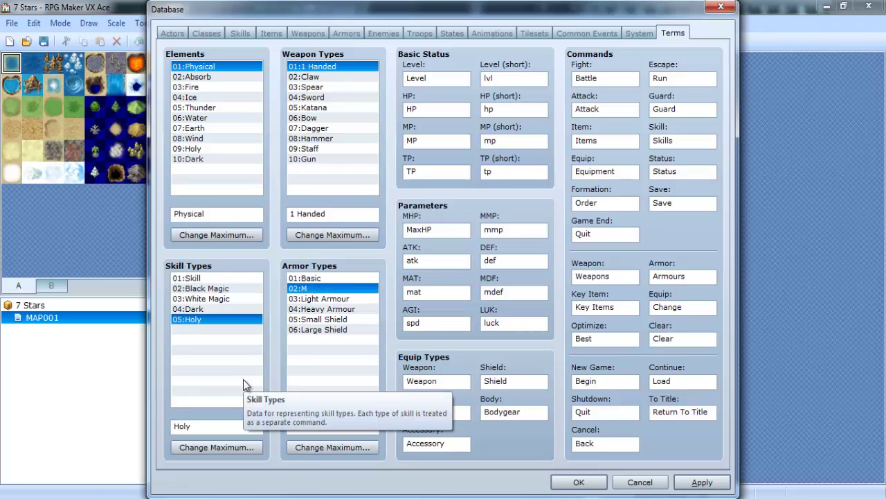
Step: Shorten Light Armour and Heavy Armour to 'Light' and 'Heavy', keeping both shield types
{"action": "left_click", "coordinate": [320, 299]}
{"action": "left_click_drag", "start_coordinate": [290, 426], "coordinate": [342, 425]}
{"action": "left_click", "coordinate": [344, 426]}
{"action": "key", "text": "BackSpace"}
{"action": "key", "text": "BackSpace"}
{"action": "key", "text": "BackSpace"}
{"action": "key", "text": "BackSpace"}
{"action": "key", "text": "BackSpace"}
{"action": "key", "text": "BackSpace"}
{"action": "left_click", "coordinate": [335, 310]}
{"action": "left_click_drag", "start_coordinate": [341, 425], "coordinate": [317, 426]}
{"action": "key", "text": "BackSpace"}
{"action": "left_click", "coordinate": [326, 319]}
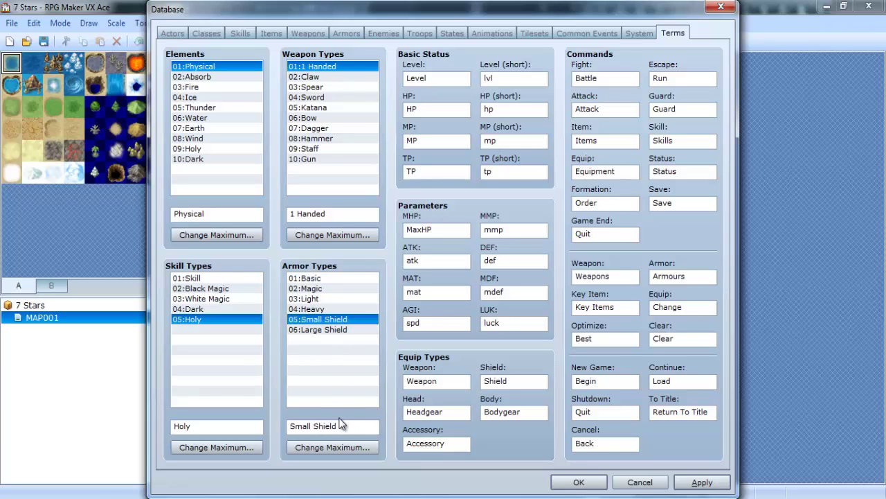
{"action": "left_click", "coordinate": [331, 330]}
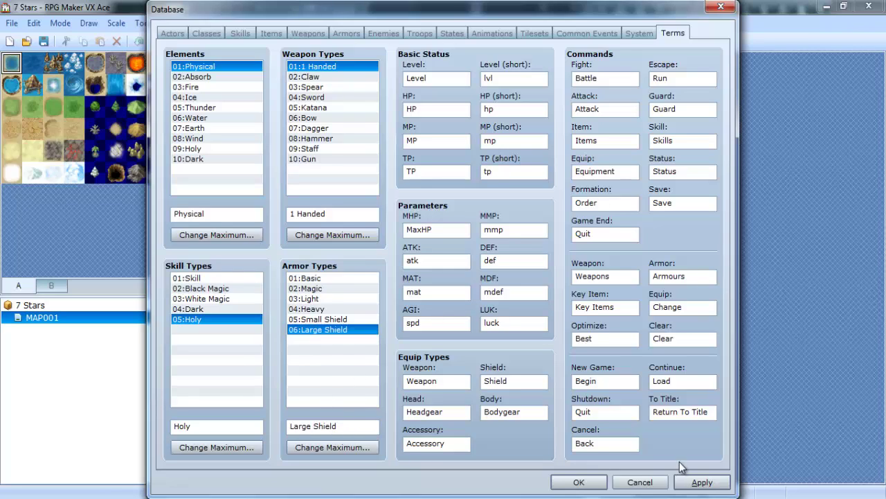
Step: Raise the armor type maximum to 8, name 07 'Dark' and 08 'Holy', and apply
{"action": "left_click", "coordinate": [343, 446]}
{"action": "type", "text": "8"}
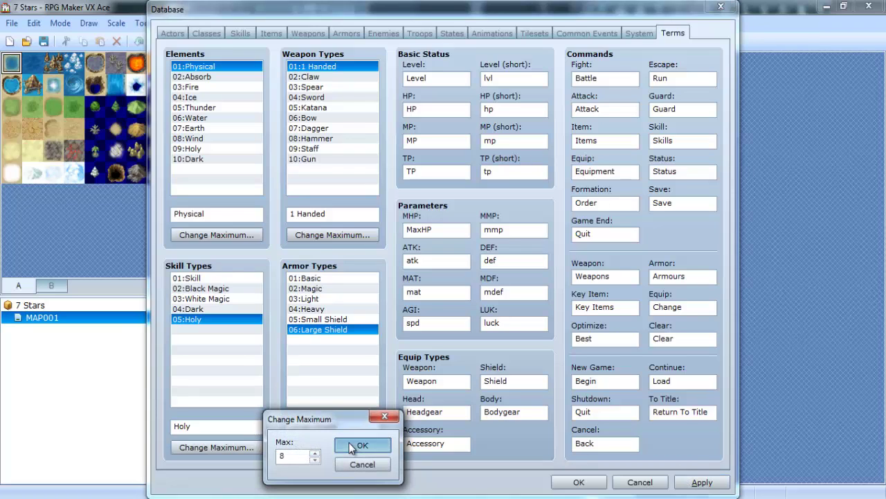
{"action": "left_click", "coordinate": [362, 444]}
{"action": "left_click", "coordinate": [330, 426]}
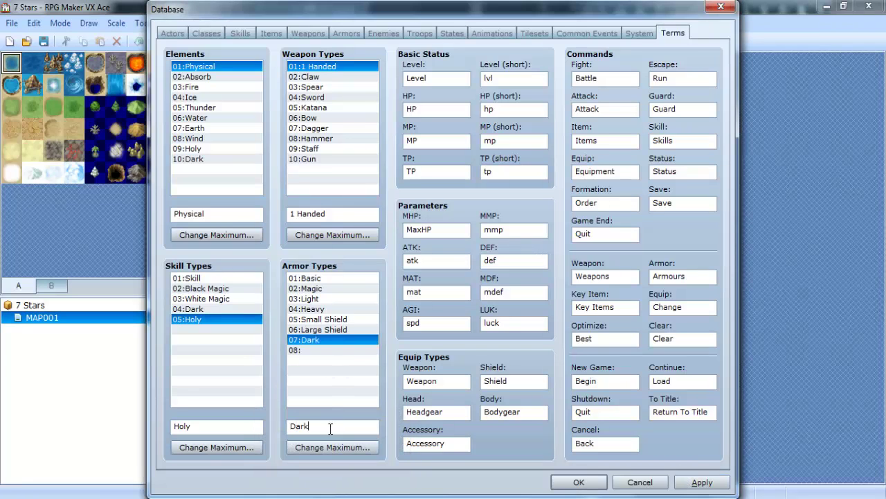
{"action": "left_click", "coordinate": [312, 350]}
{"action": "left_click", "coordinate": [325, 426]}
{"action": "left_click", "coordinate": [700, 482]}
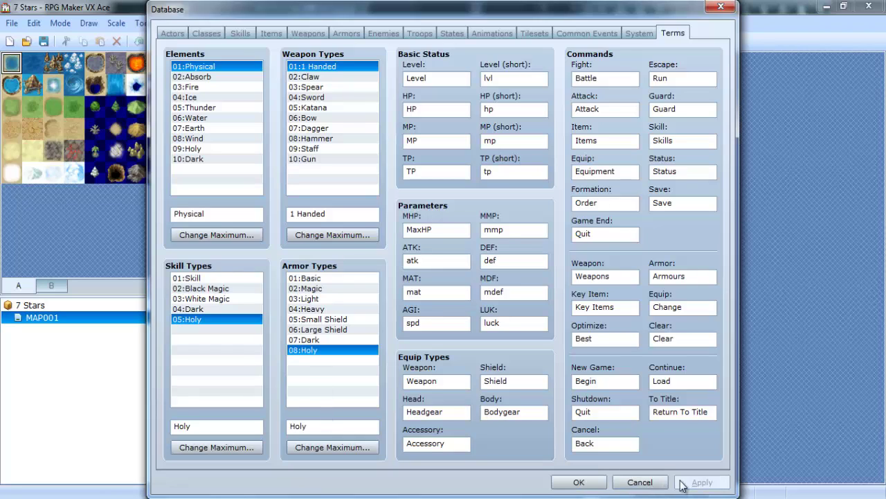
Step: Review the troop list and the Stick weapon's settings, cancelling a new feature entry
{"action": "left_click", "coordinate": [416, 35]}
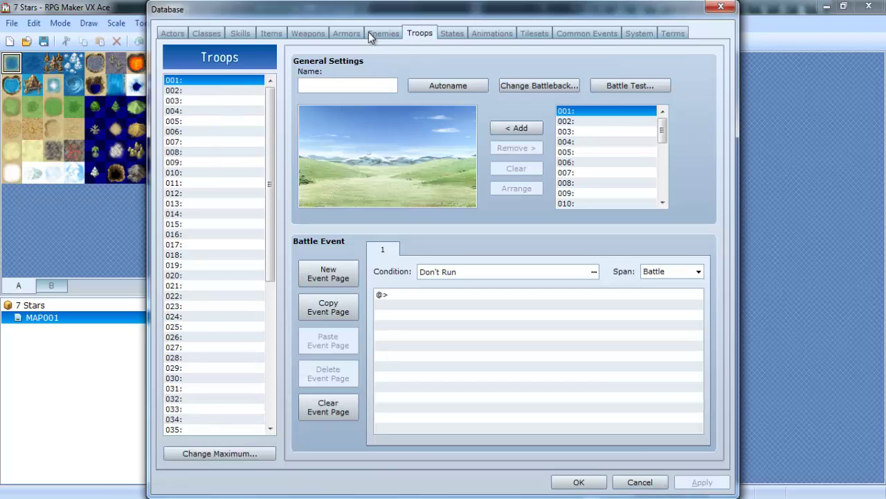
{"action": "left_click", "coordinate": [296, 33]}
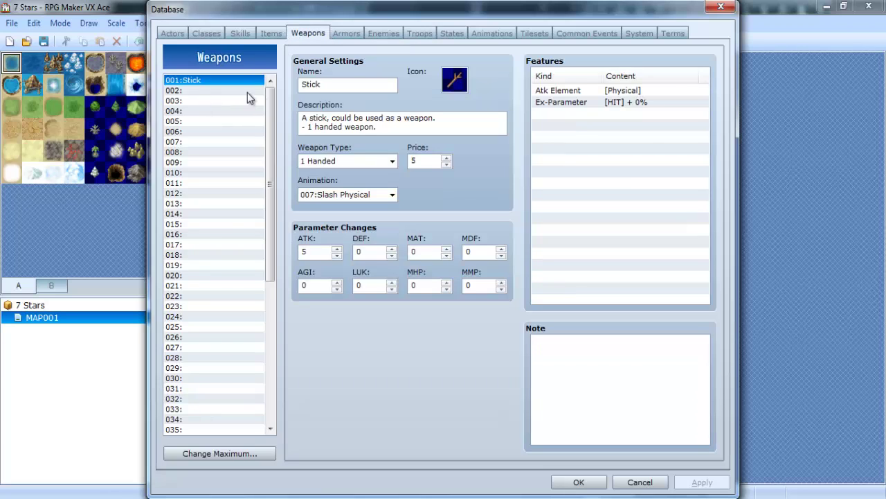
{"action": "double_click", "coordinate": [624, 113]}
{"action": "left_click", "coordinate": [685, 280]}
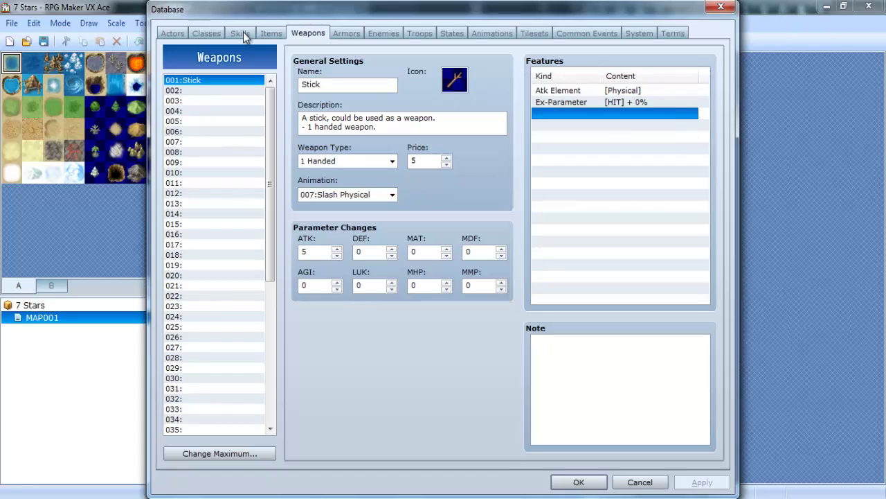
Step: Back in the Swordsman class, view the skill feature options and cancel the new entry
{"action": "left_click", "coordinate": [220, 35]}
{"action": "double_click", "coordinate": [619, 126]}
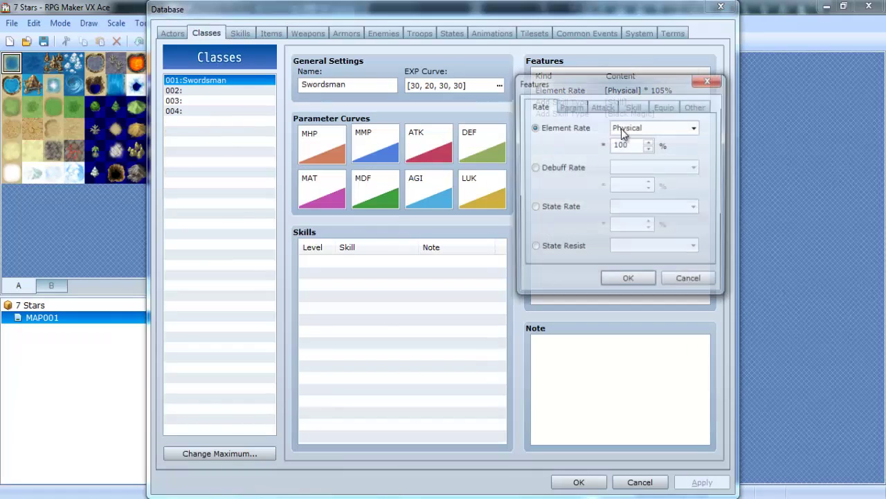
{"action": "left_click_drag", "start_coordinate": [586, 91], "coordinate": [258, 63]}
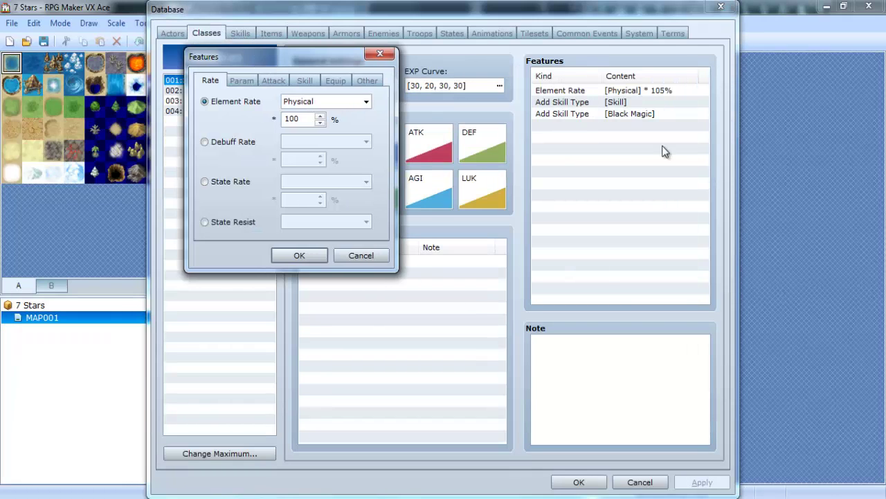
{"action": "left_click", "coordinate": [305, 80]}
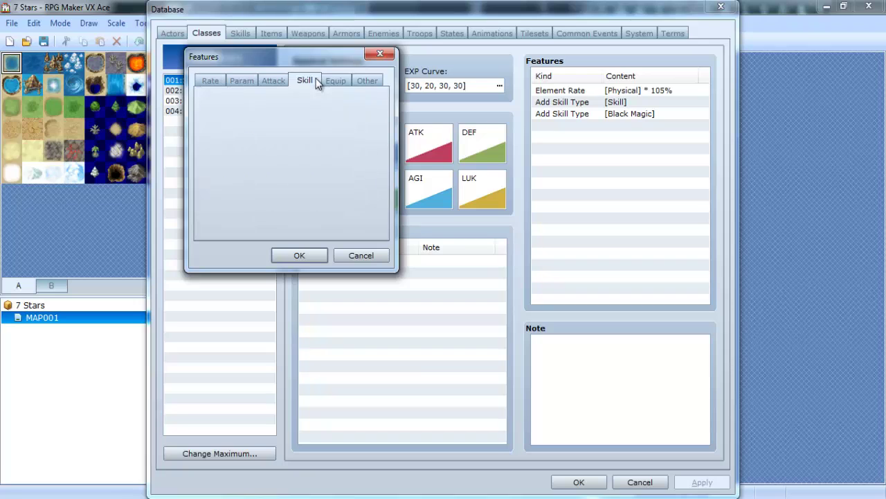
{"action": "left_click", "coordinate": [346, 259]}
Step: Select both Add Skill Type features, including Black Magic, and delete them
{"action": "left_click", "coordinate": [606, 114]}
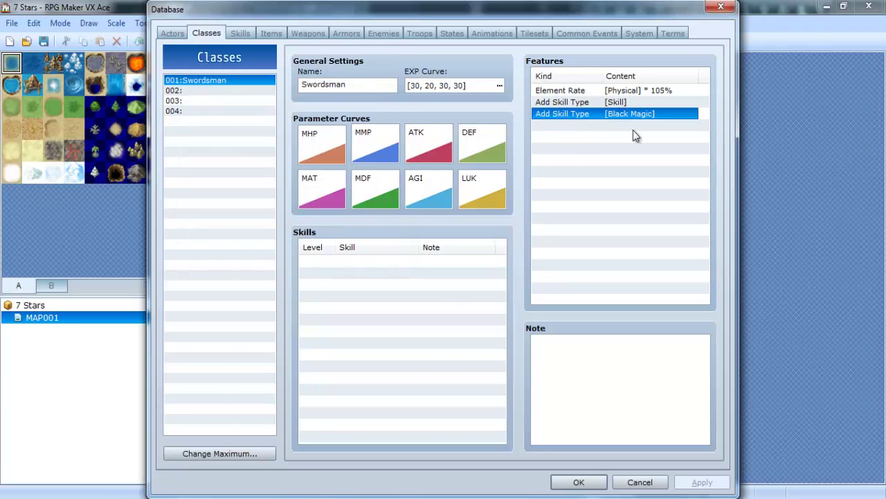
{"action": "left_click", "coordinate": [633, 129]}
{"action": "left_click", "coordinate": [630, 114]}
{"action": "left_click", "coordinate": [631, 122]}
{"action": "left_click", "coordinate": [627, 117]}
{"action": "left_click", "coordinate": [608, 101]}
{"action": "key", "text": "Delete"}
{"action": "key", "text": "Delete"}
Step: Add an Equip Weapon 1 Handed feature to the Swordsman class
{"action": "double_click", "coordinate": [612, 136]}
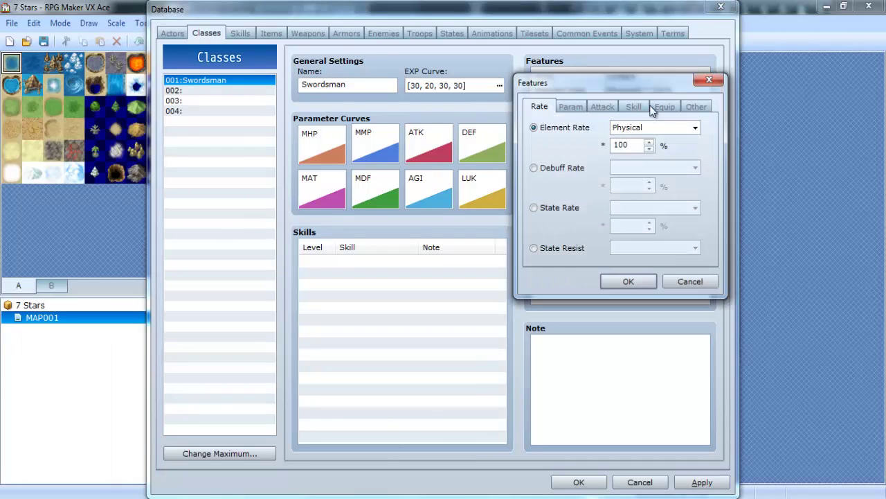
{"action": "left_click", "coordinate": [634, 107]}
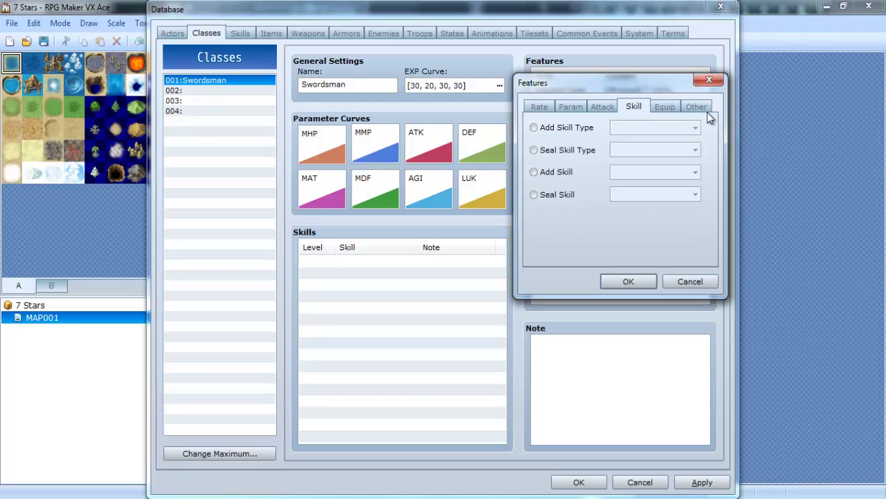
{"action": "left_click", "coordinate": [669, 110]}
{"action": "left_click", "coordinate": [590, 127]}
{"action": "left_click", "coordinate": [631, 128]}
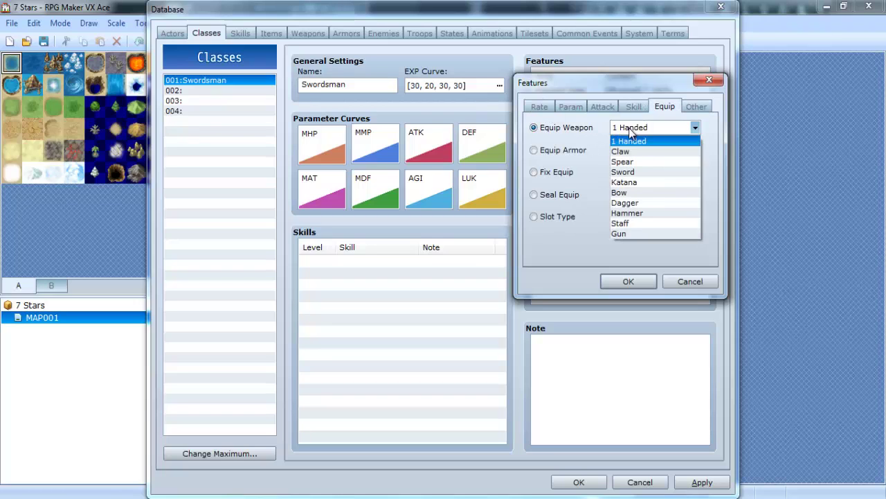
{"action": "key", "text": "Return"}
{"action": "key", "text": "Return"}
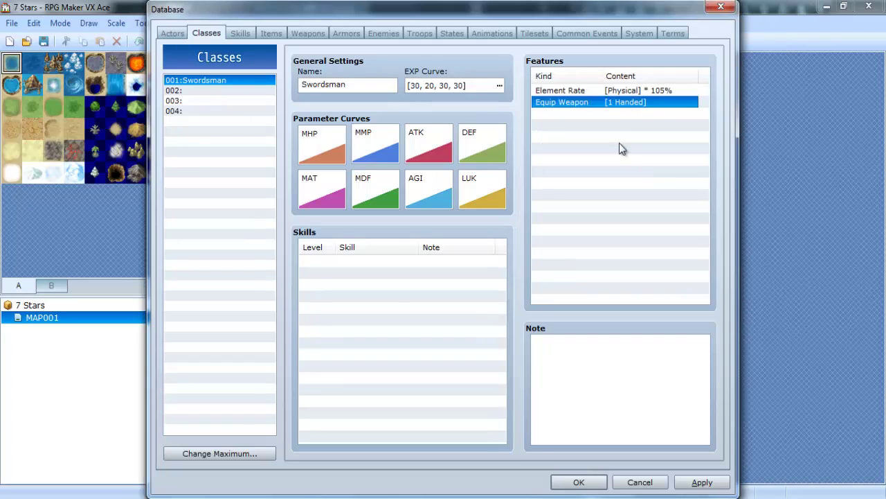
Step: Add Equip Armor features for Basic and Light armor
{"action": "double_click", "coordinate": [619, 153]}
{"action": "left_click", "coordinate": [694, 109]}
{"action": "left_click", "coordinate": [667, 110]}
{"action": "left_click", "coordinate": [575, 150]}
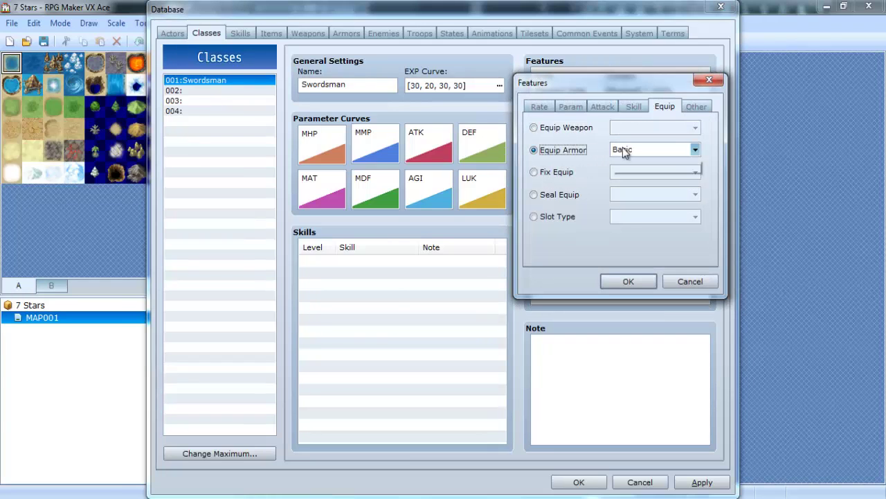
{"action": "left_click", "coordinate": [625, 148]}
{"action": "left_click", "coordinate": [646, 162]}
{"action": "left_click", "coordinate": [627, 279]}
{"action": "double_click", "coordinate": [619, 156]}
{"action": "left_click", "coordinate": [641, 149]}
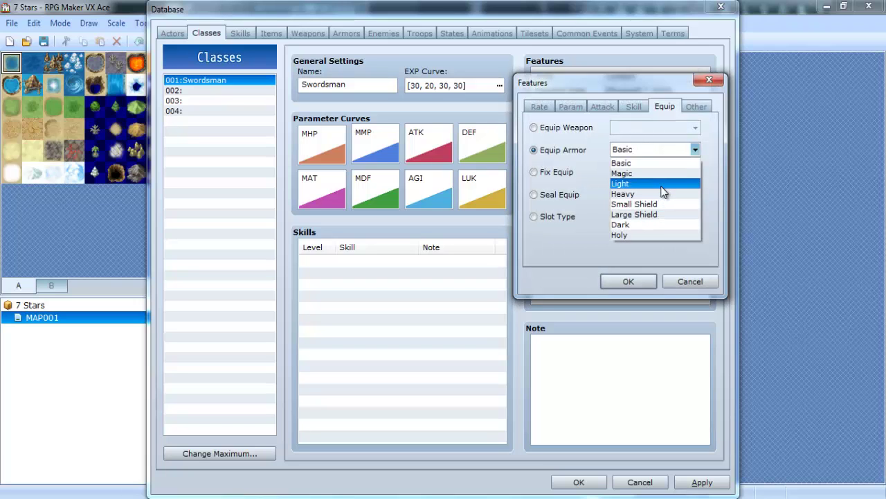
{"action": "left_click", "coordinate": [658, 183]}
{"action": "left_click", "coordinate": [629, 279]}
Step: Add Equip Armor features for Heavy armor and Large Shield
{"action": "double_click", "coordinate": [640, 193]}
{"action": "left_click", "coordinate": [644, 151]}
{"action": "left_click", "coordinate": [642, 193]}
{"action": "left_click", "coordinate": [609, 282]}
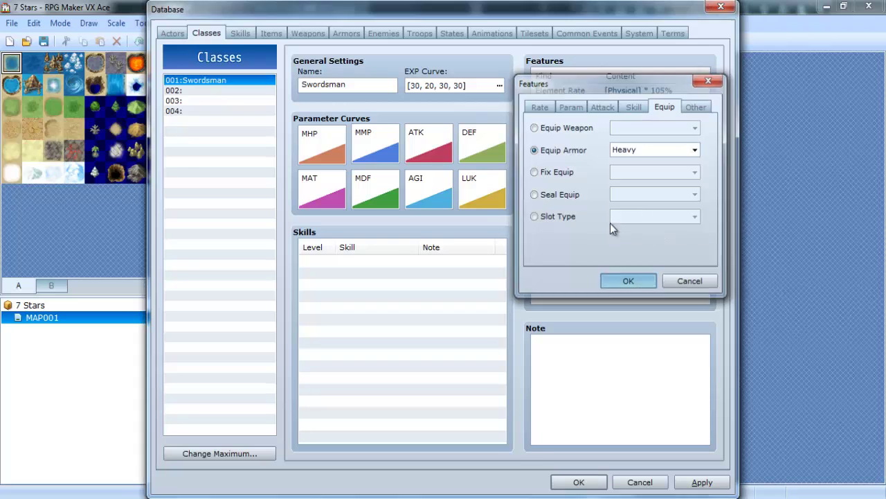
{"action": "double_click", "coordinate": [608, 207]}
{"action": "left_click", "coordinate": [651, 150]}
{"action": "left_click", "coordinate": [650, 205]}
{"action": "left_click", "coordinate": [651, 149]}
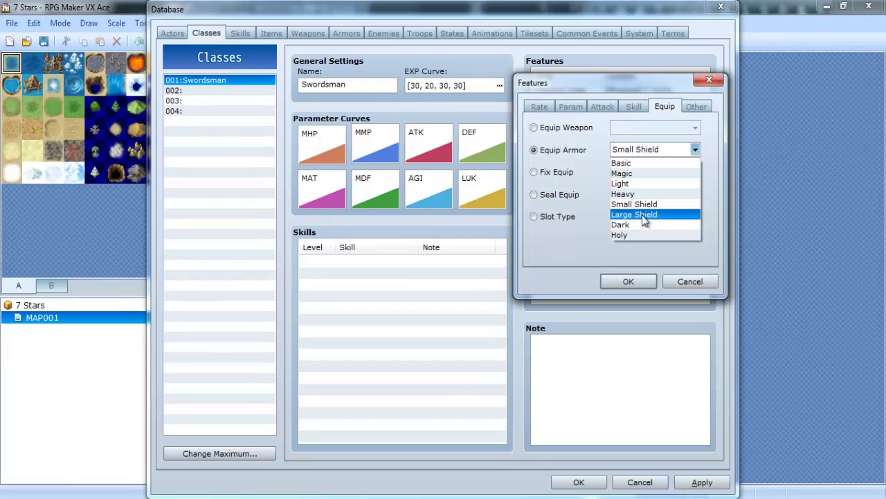
{"action": "left_click", "coordinate": [644, 214]}
{"action": "left_click", "coordinate": [627, 283]}
{"action": "double_click", "coordinate": [625, 146]}
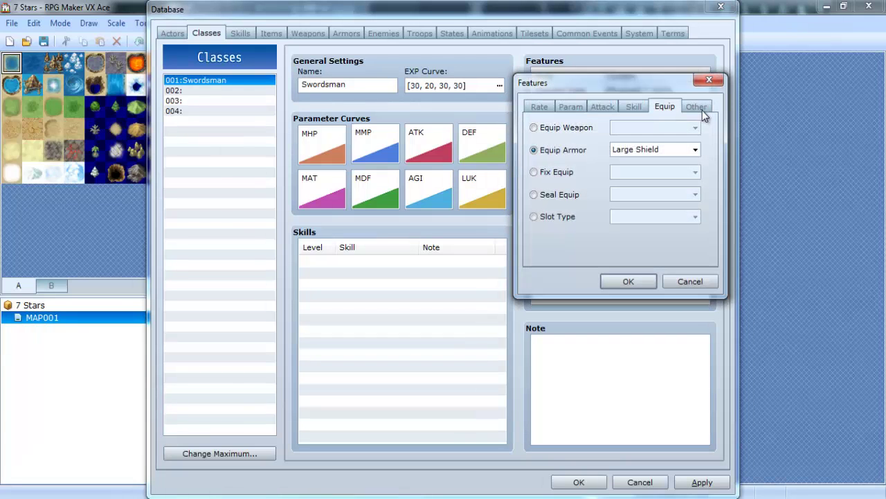
{"action": "left_click", "coordinate": [700, 108]}
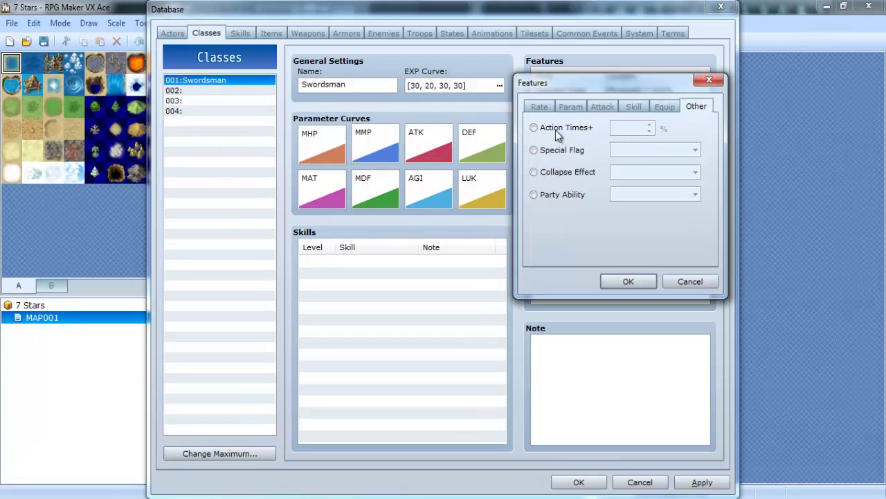
{"action": "left_click", "coordinate": [557, 129]}
{"action": "left_click", "coordinate": [554, 150]}
{"action": "left_click", "coordinate": [649, 150]}
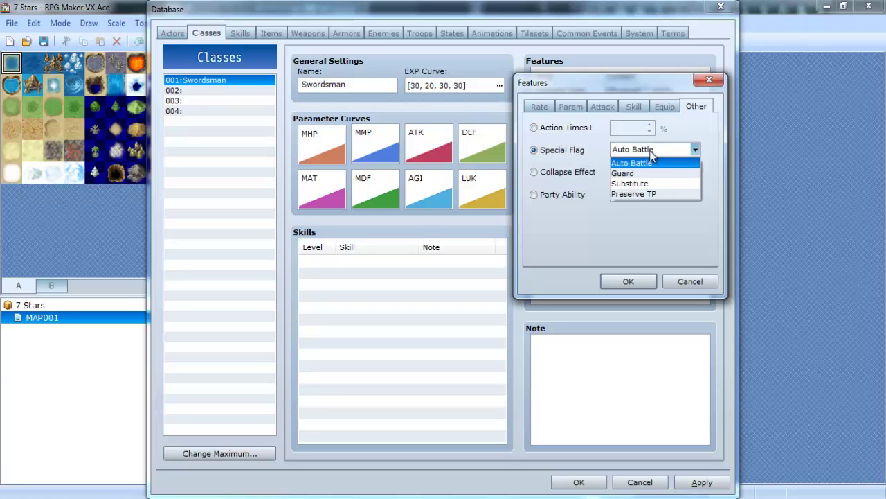
{"action": "left_click", "coordinate": [649, 152]}
{"action": "left_click", "coordinate": [575, 172]}
{"action": "left_click", "coordinate": [640, 173]}
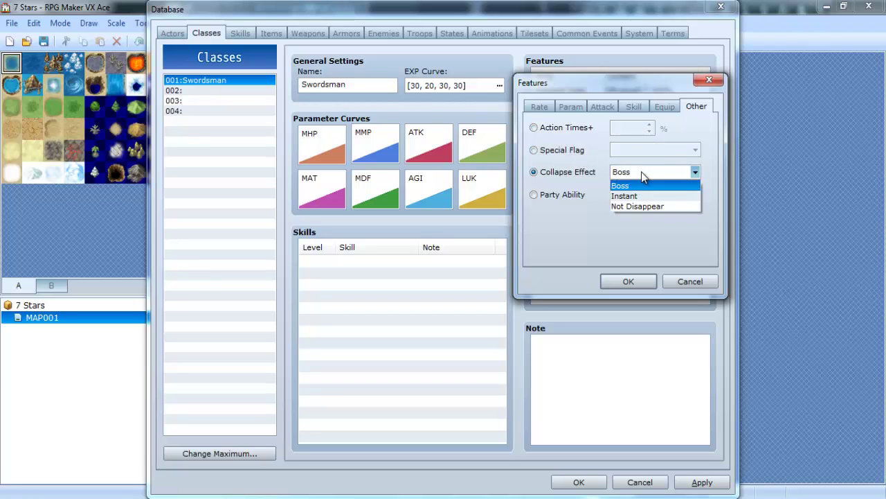
{"action": "left_click", "coordinate": [624, 177]}
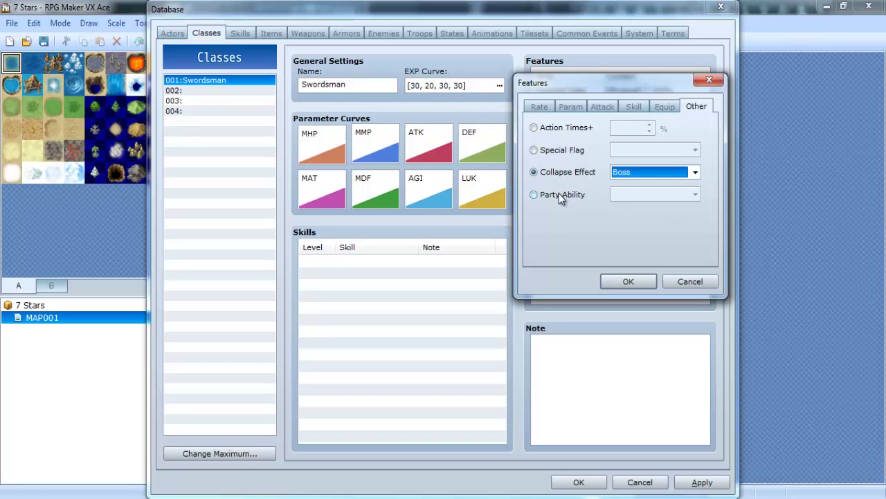
{"action": "left_click", "coordinate": [561, 196]}
{"action": "left_click", "coordinate": [633, 193]}
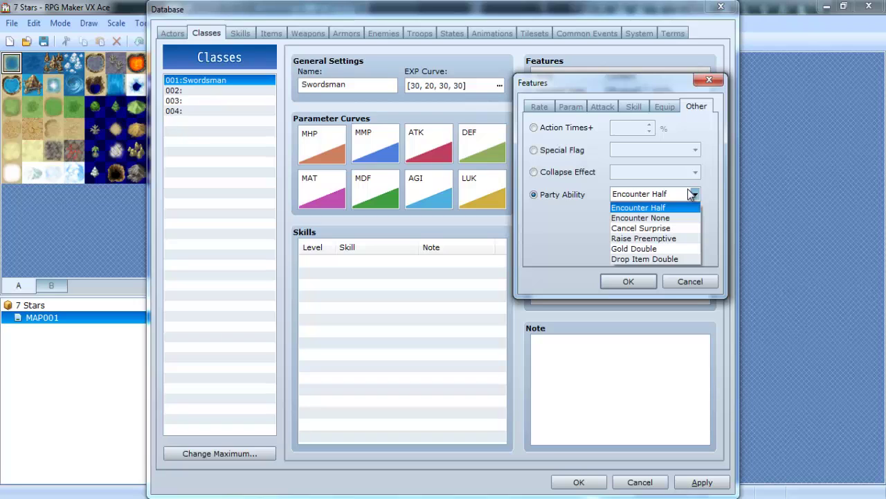
{"action": "left_click", "coordinate": [693, 194]}
{"action": "left_click", "coordinate": [544, 107]}
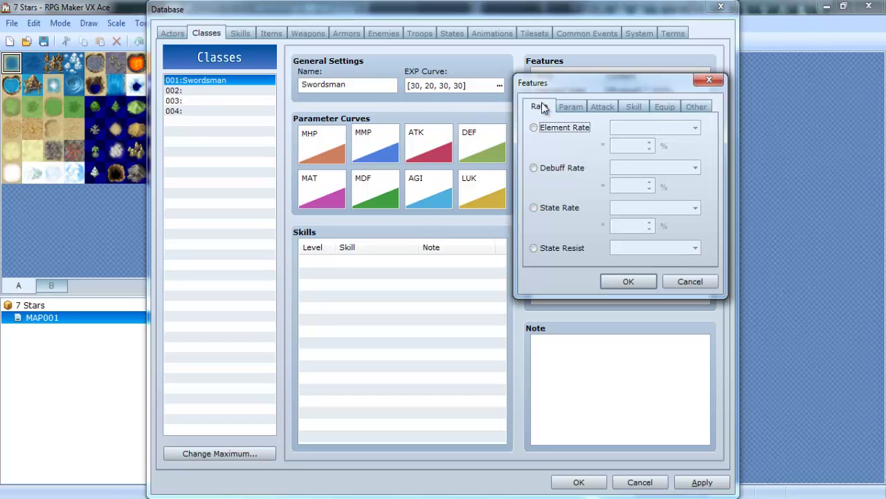
{"action": "left_click", "coordinate": [559, 171]}
{"action": "left_click", "coordinate": [569, 209]}
{"action": "left_click", "coordinate": [564, 250]}
Step: Discard the unfinished feature entry and apply the Swordsman class changes
{"action": "left_click", "coordinate": [684, 281]}
{"action": "left_click", "coordinate": [702, 482]}
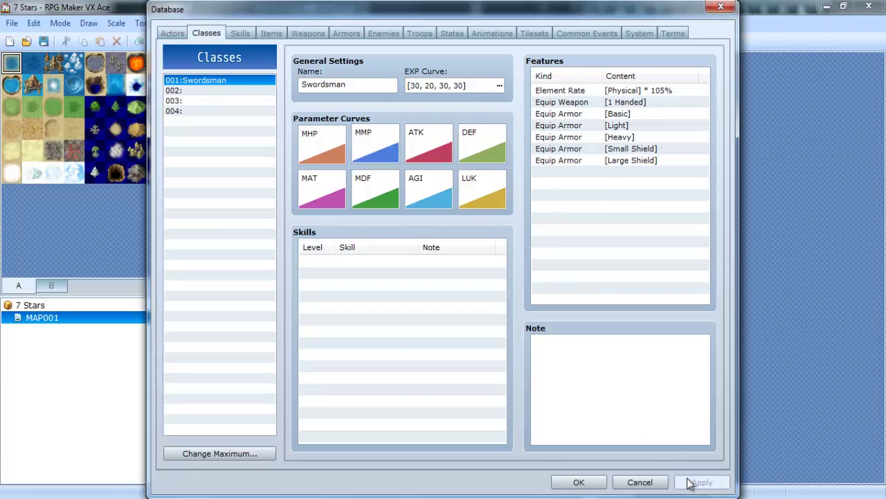
{"action": "left_click", "coordinate": [387, 351]}
{"action": "double_click", "coordinate": [387, 350]}
{"action": "left_click", "coordinate": [463, 373]}
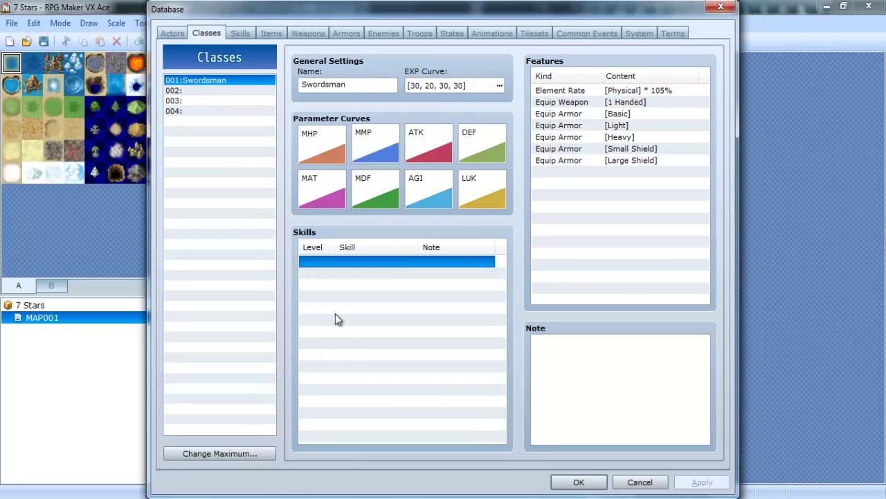
Step: Generate the MHP curve so level 99 reaches 7890
{"action": "double_click", "coordinate": [319, 140]}
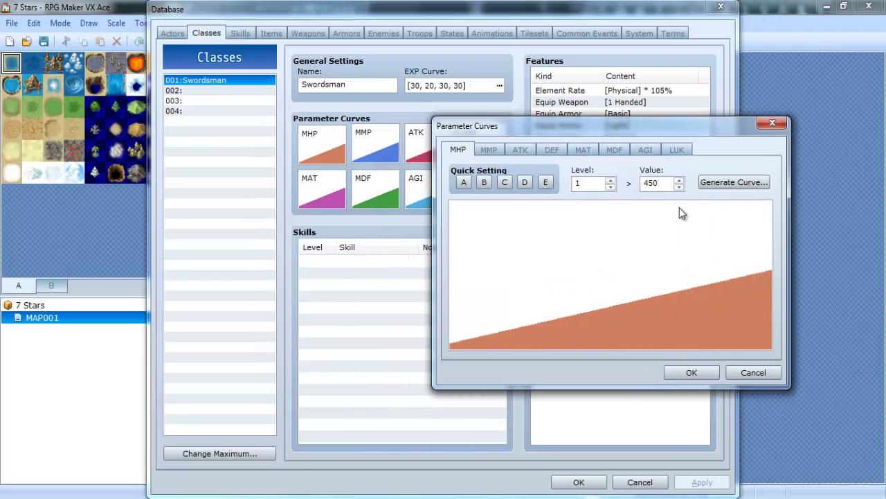
{"action": "left_click", "coordinate": [701, 184]}
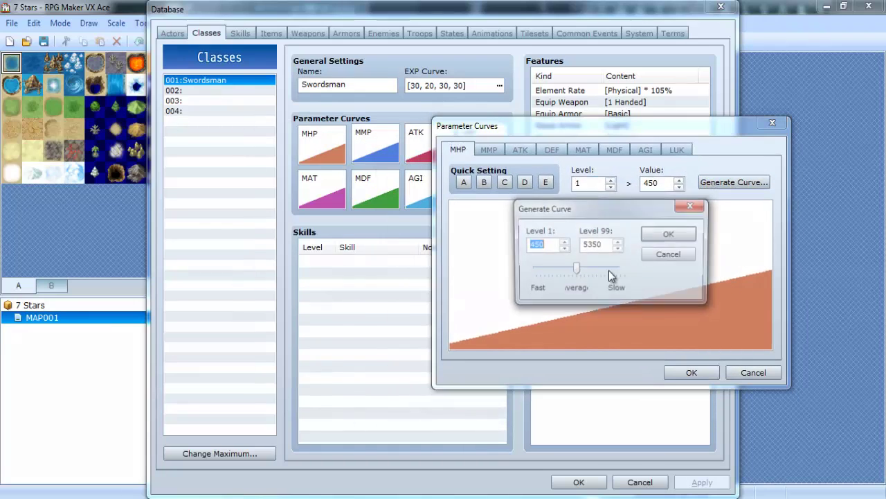
{"action": "key", "text": "Tab"}
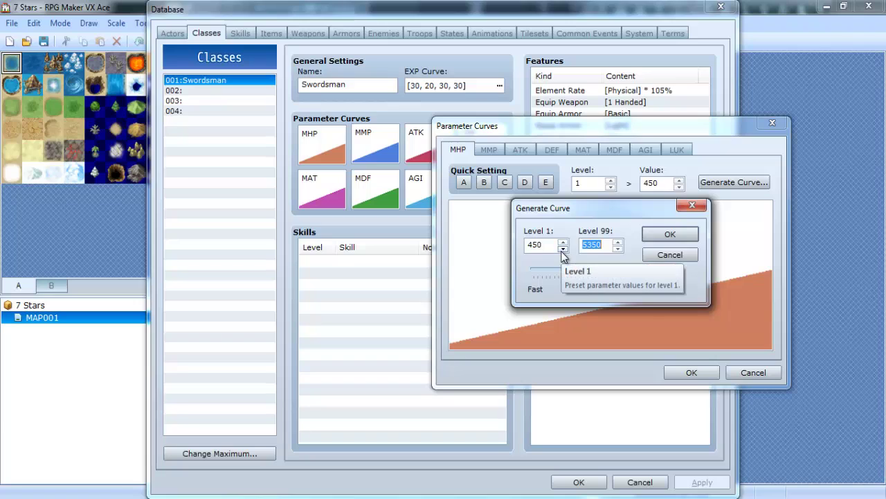
{"action": "type", "text": "7890"}
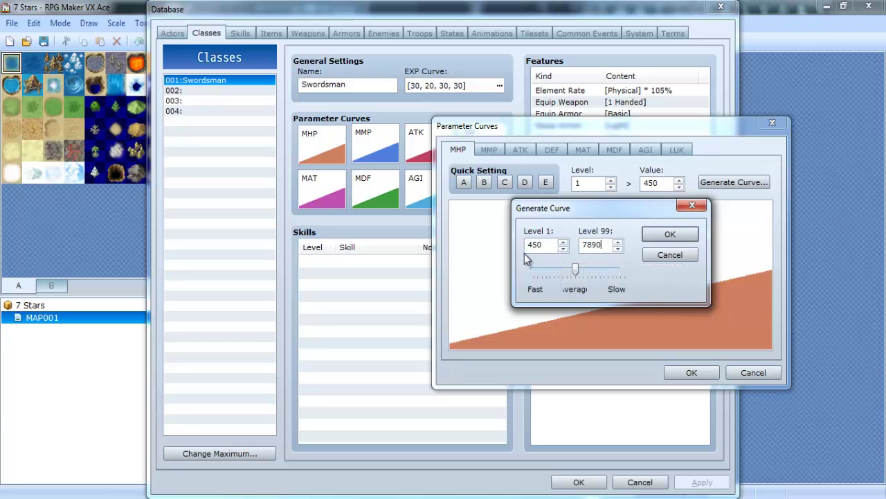
{"action": "left_click_drag", "start_coordinate": [575, 270], "coordinate": [571, 271]}
{"action": "left_click", "coordinate": [671, 236]}
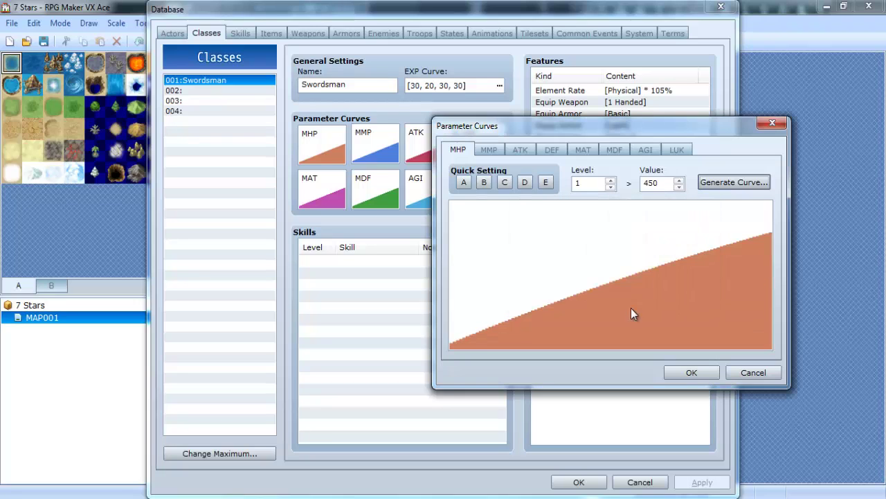
Step: Apply preset curves to MMP, ATK, MAT and MDF, starting at 91, 21, 15 and 12
{"action": "left_click", "coordinate": [489, 150]}
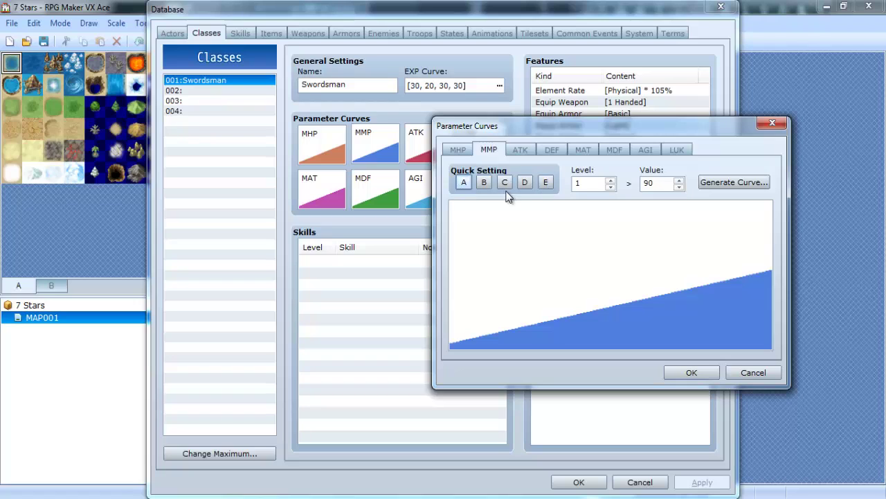
{"action": "left_click", "coordinate": [485, 183]}
{"action": "left_click", "coordinate": [504, 182]}
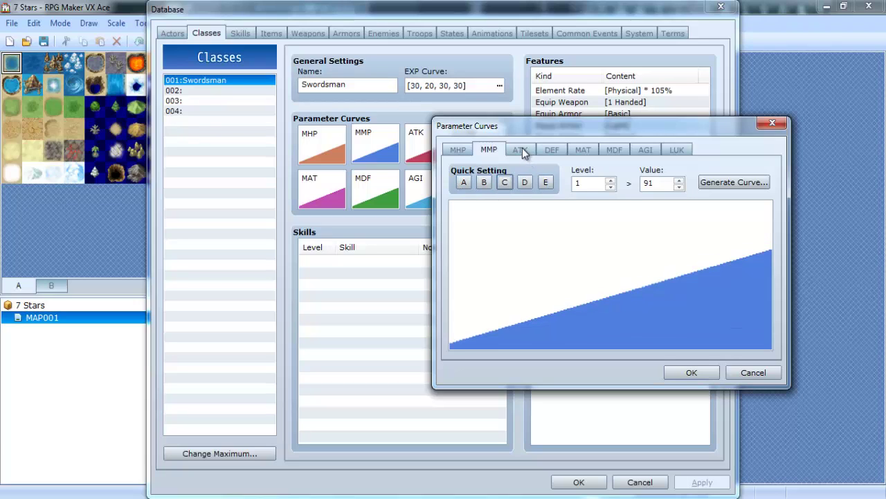
{"action": "left_click", "coordinate": [521, 151]}
{"action": "left_click", "coordinate": [464, 182]}
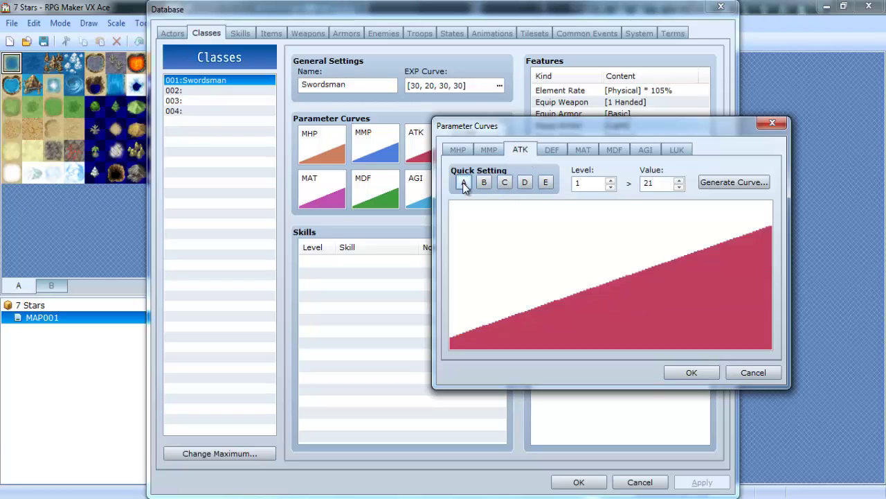
{"action": "left_click", "coordinate": [552, 151]}
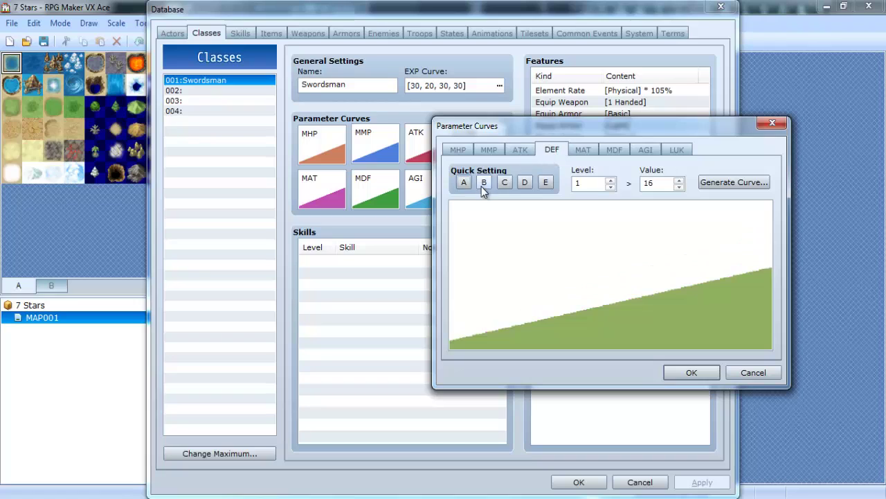
{"action": "left_click", "coordinate": [581, 152]}
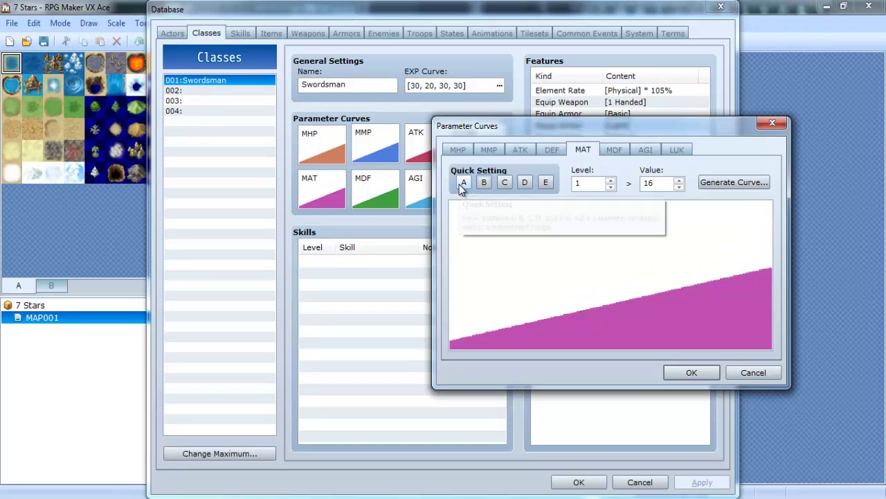
{"action": "left_click", "coordinate": [504, 183]}
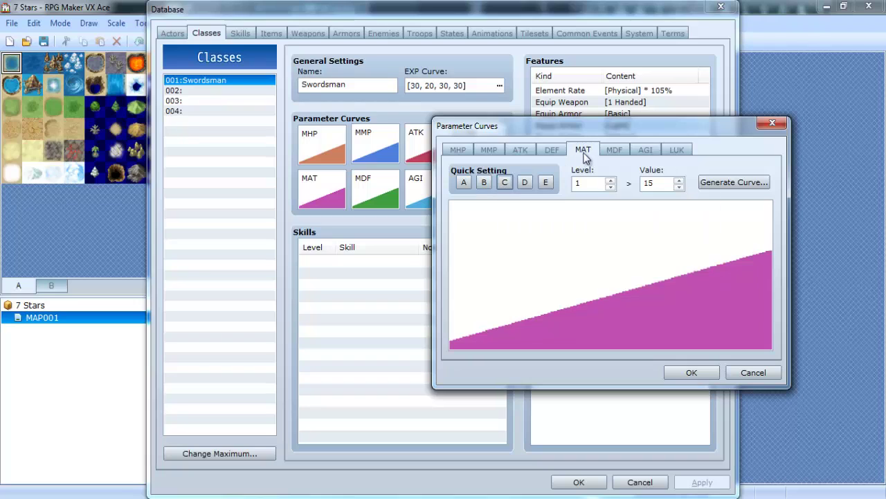
{"action": "left_click", "coordinate": [615, 153]}
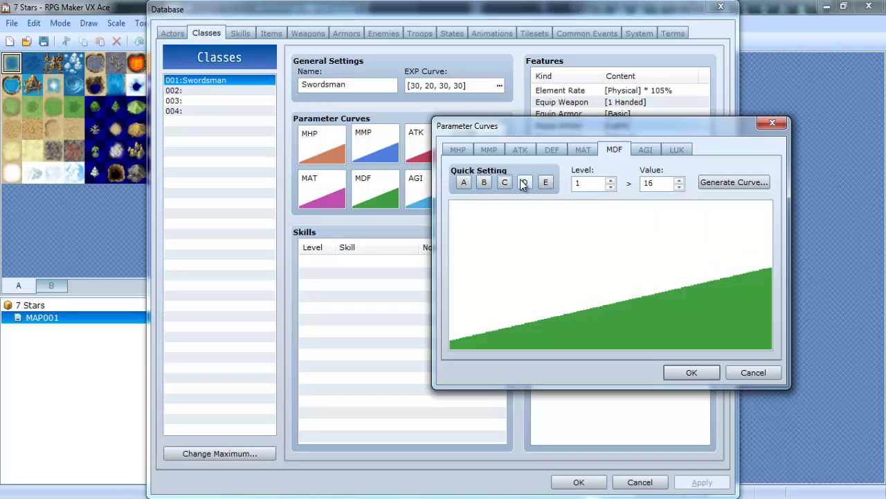
{"action": "left_click", "coordinate": [504, 183]}
{"action": "left_click", "coordinate": [525, 182]}
Step: Give AGI and LUK the B preset, confirm the curves, and return to actor Max
{"action": "left_click", "coordinate": [657, 153]}
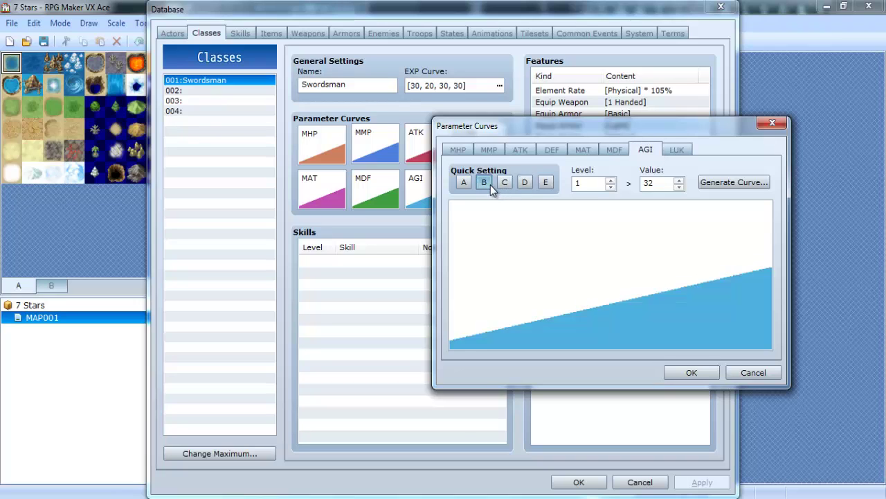
{"action": "left_click", "coordinate": [484, 182]}
{"action": "left_click", "coordinate": [505, 182]}
{"action": "left_click", "coordinate": [484, 182]}
{"action": "left_click", "coordinate": [676, 149]}
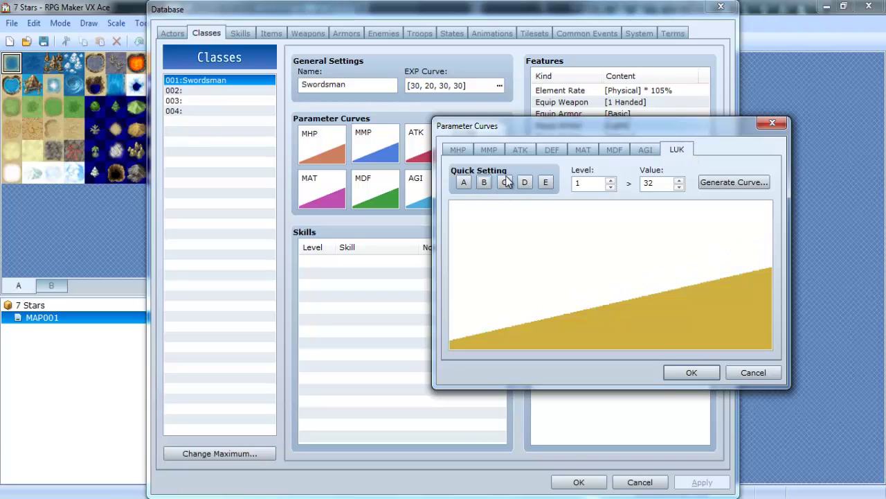
{"action": "left_click", "coordinate": [504, 182]}
{"action": "left_click", "coordinate": [484, 183]}
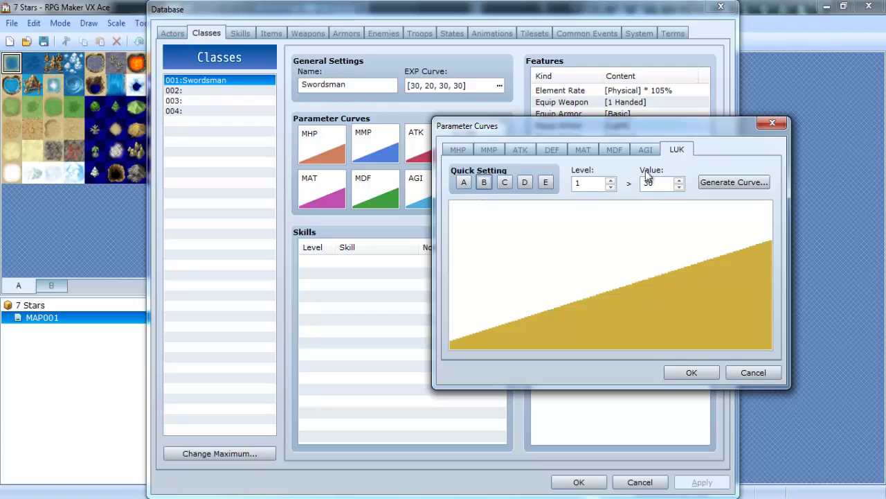
{"action": "left_click", "coordinate": [692, 372]}
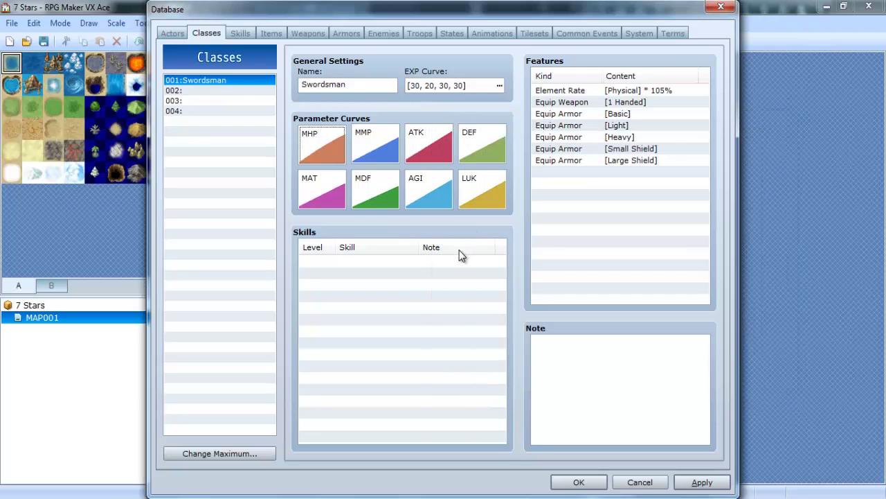
{"action": "left_click", "coordinate": [172, 35]}
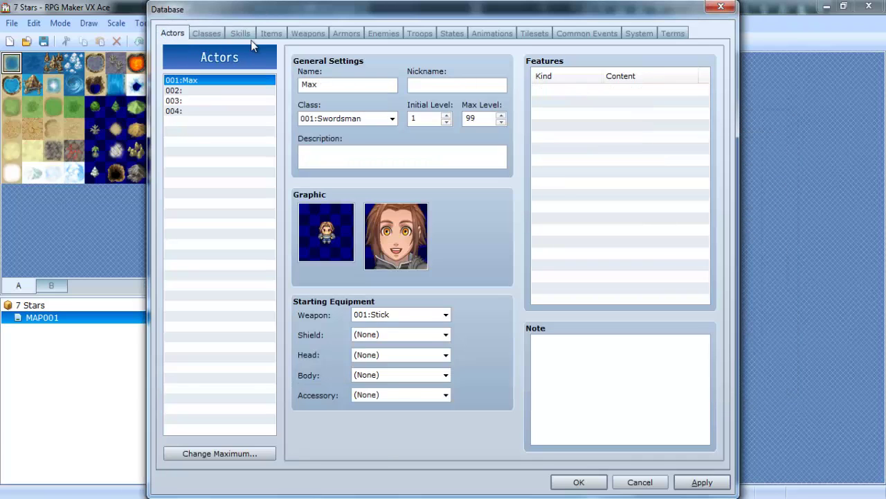
Step: Drag the Swordsman EXP curve sliders to 26, 24, 36, 34, apply, and return to Max
{"action": "left_click", "coordinate": [215, 35]}
{"action": "left_click", "coordinate": [465, 87]}
{"action": "double_click", "coordinate": [441, 84]}
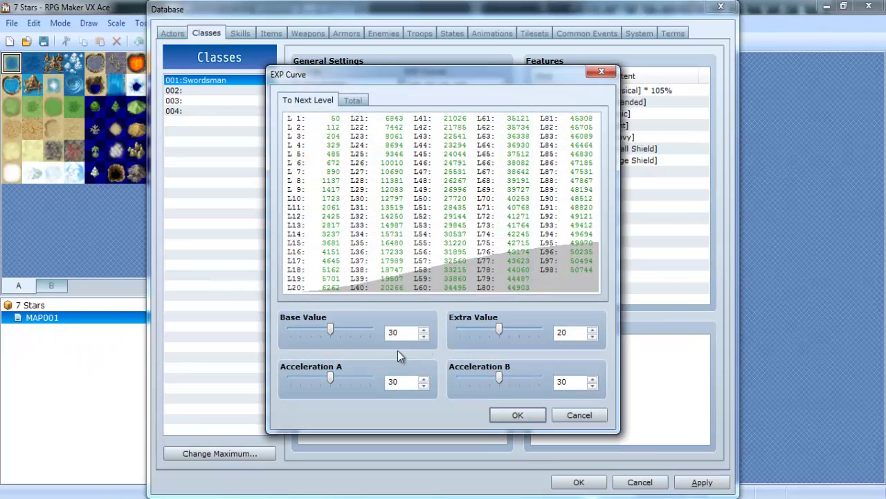
{"action": "left_click_drag", "start_coordinate": [334, 328], "coordinate": [322, 333]}
{"action": "left_click_drag", "start_coordinate": [329, 376], "coordinate": [341, 375]}
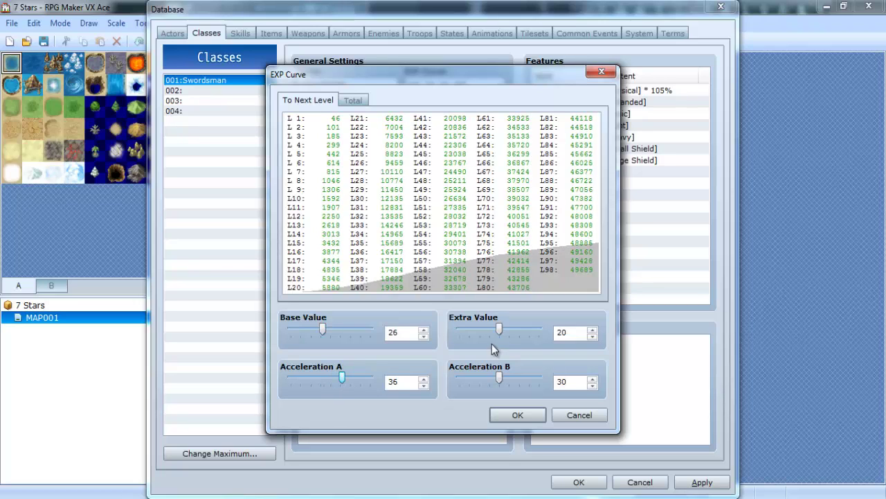
{"action": "left_click_drag", "start_coordinate": [499, 328], "coordinate": [507, 329]}
{"action": "left_click_drag", "start_coordinate": [499, 377], "coordinate": [508, 378]}
{"action": "left_click", "coordinate": [529, 418]}
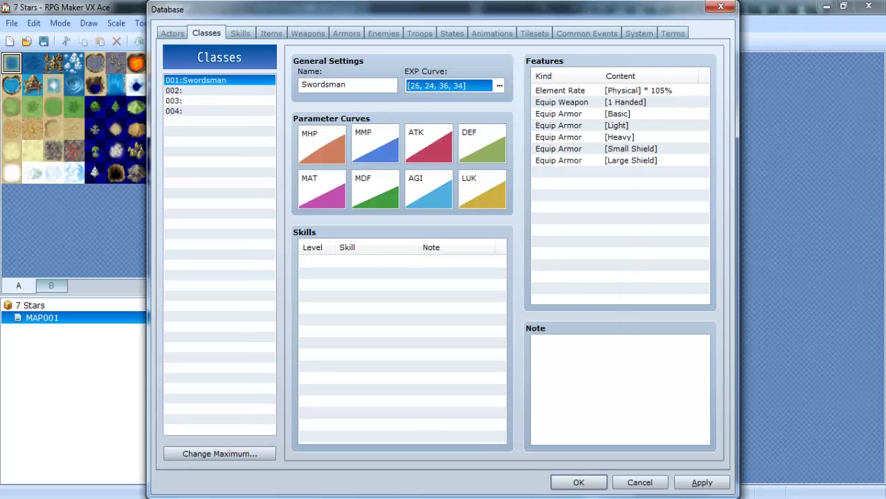
{"action": "left_click", "coordinate": [699, 481]}
{"action": "left_click", "coordinate": [173, 33]}
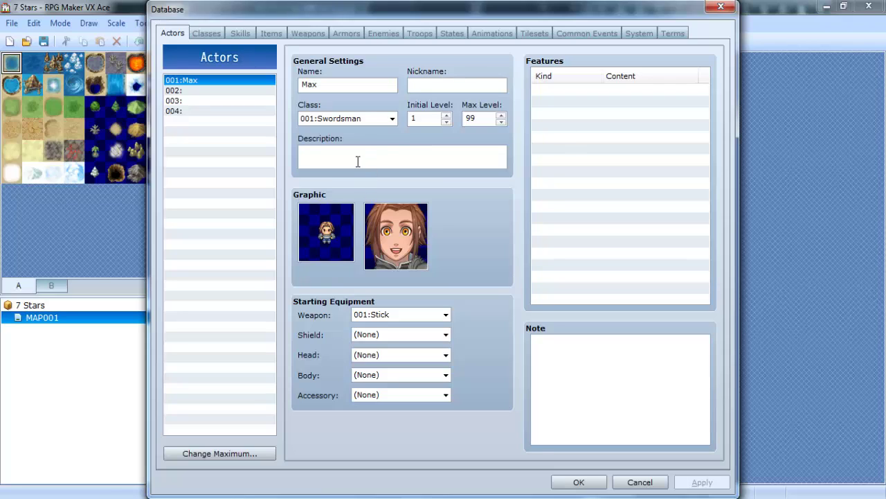
Step: Give Max the Stick as his starting weapon
{"action": "left_click", "coordinate": [384, 316]}
{"action": "left_click", "coordinate": [400, 337]}
{"action": "left_click", "coordinate": [244, 33]}
{"action": "left_click", "coordinate": [304, 34]}
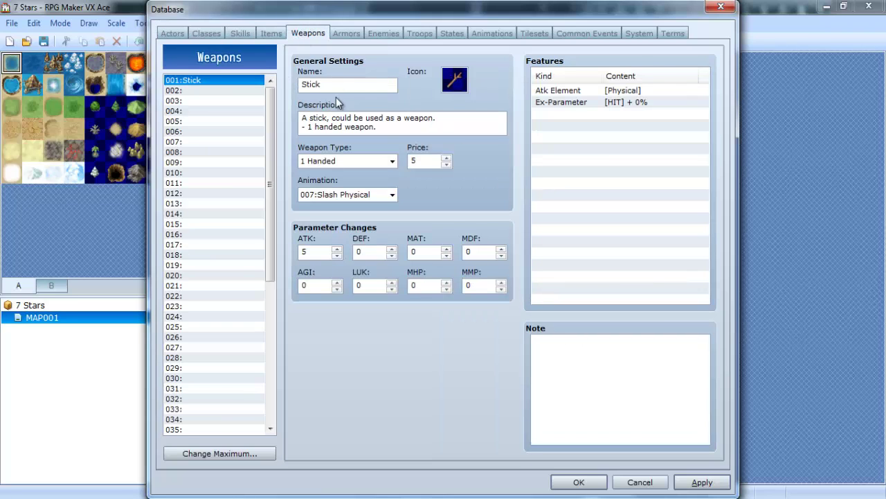
Step: Name armor 001 'Standard Clothes', pick a body armor icon, and write its description
{"action": "left_click", "coordinate": [347, 33]}
{"action": "left_click", "coordinate": [316, 84]}
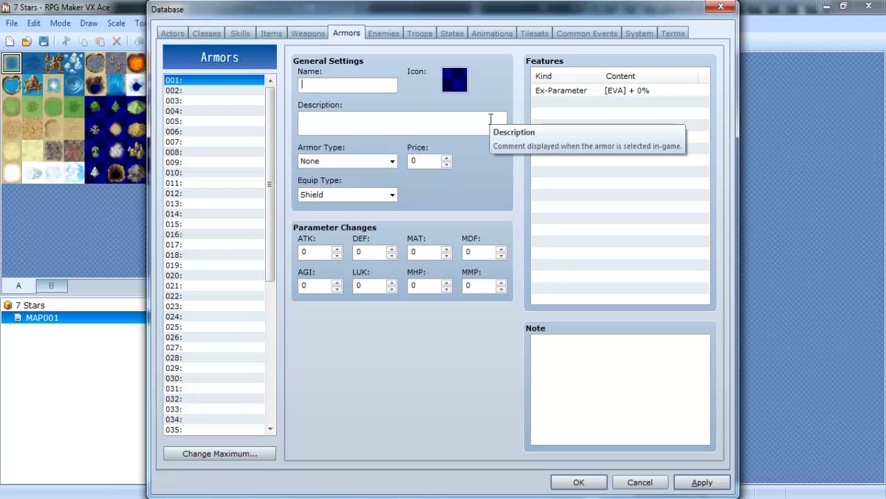
{"action": "type", "text": "Standard Clothes"}
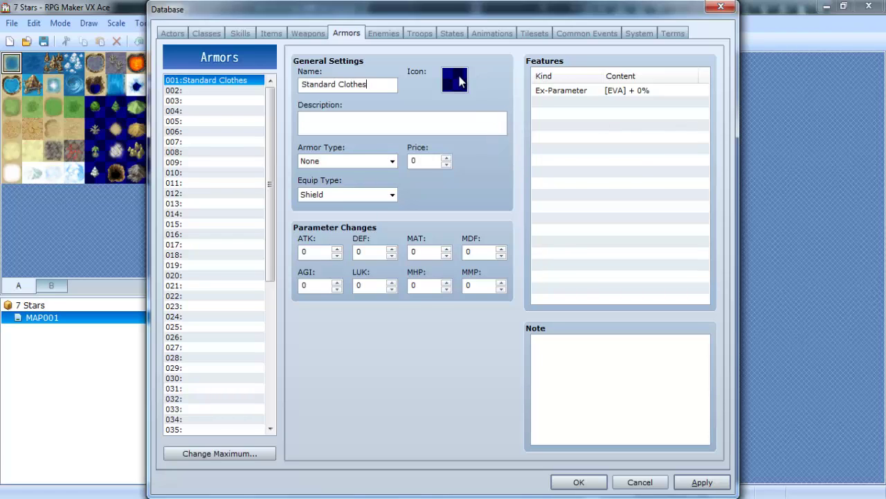
{"action": "double_click", "coordinate": [455, 79]}
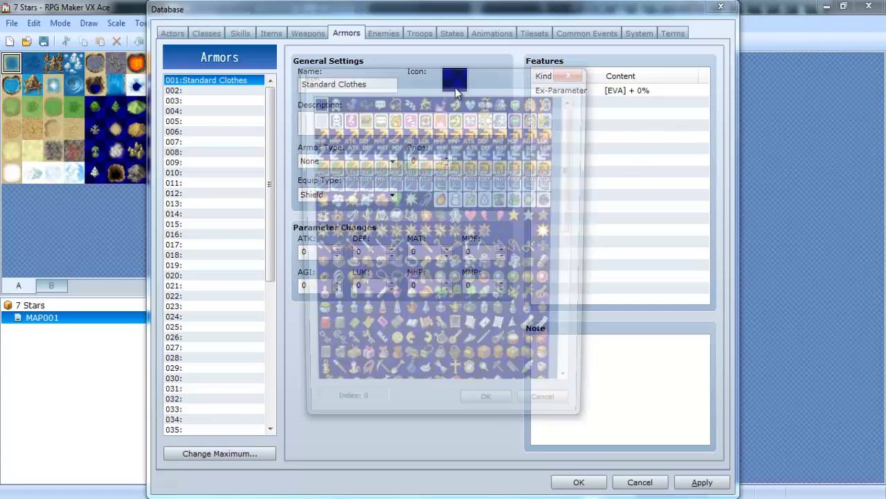
{"action": "left_click", "coordinate": [423, 247]}
{"action": "scroll", "coordinate": [419, 274], "scroll_direction": "down", "scroll_amount": 5}
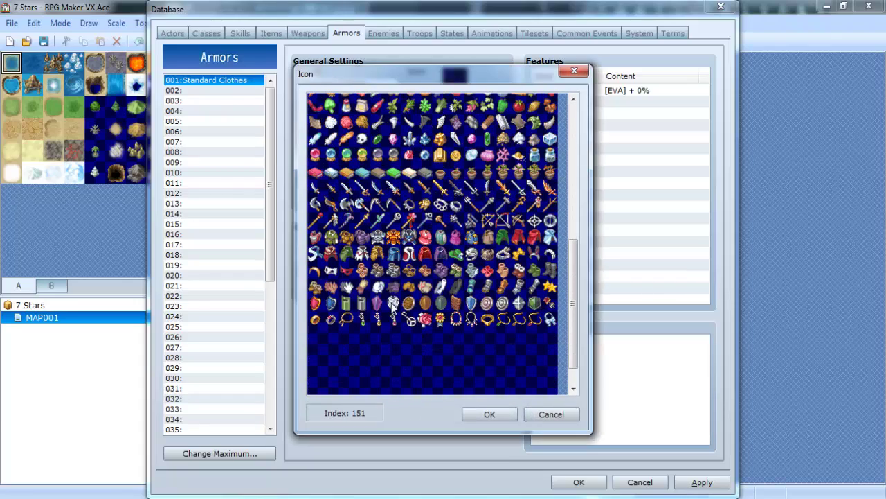
{"action": "left_click", "coordinate": [331, 238]}
{"action": "double_click", "coordinate": [331, 239]}
{"action": "left_click", "coordinate": [421, 122]}
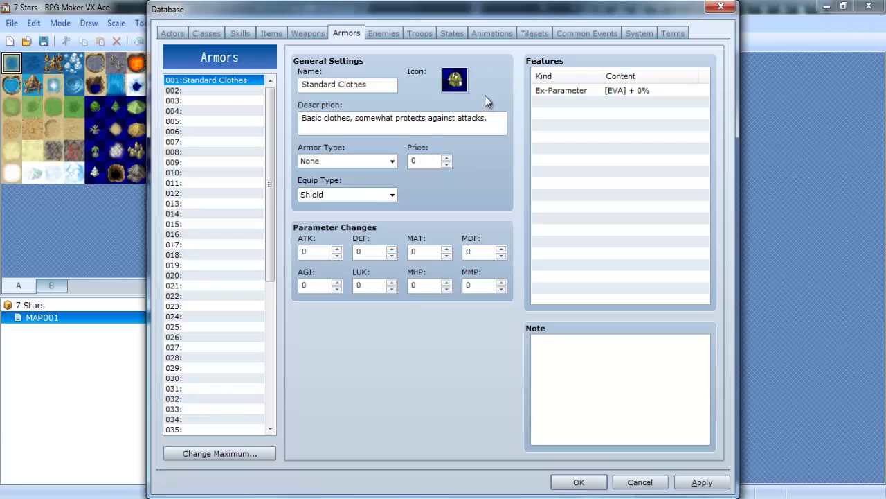
{"action": "left_click", "coordinate": [333, 162]}
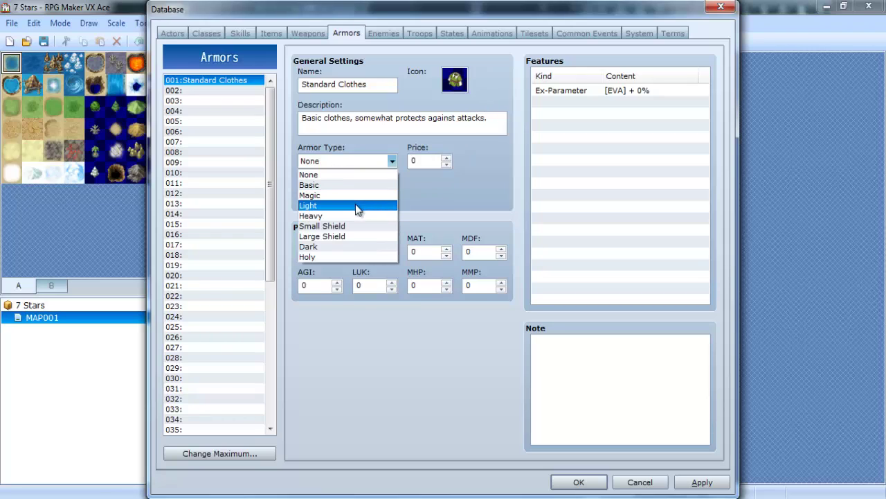
Step: Set the armor type to Basic and the price to 15
{"action": "left_click", "coordinate": [355, 205]}
{"action": "left_click", "coordinate": [349, 195]}
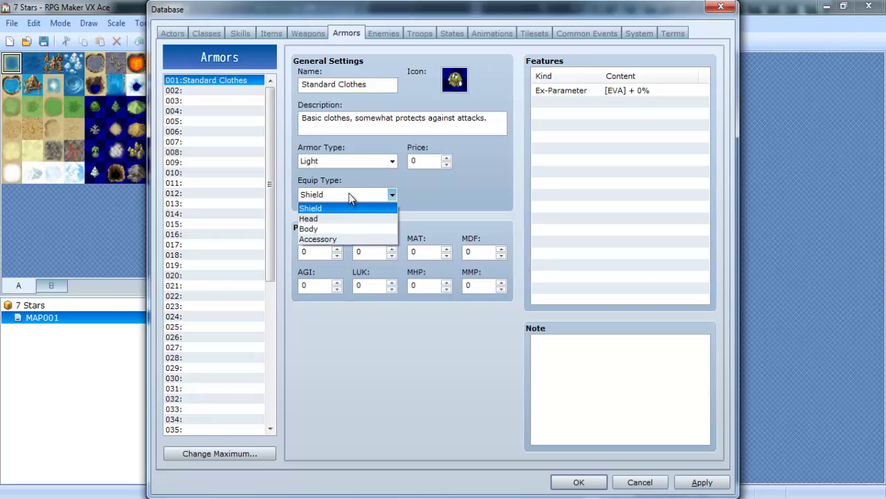
{"action": "left_click", "coordinate": [349, 194]}
{"action": "left_click", "coordinate": [346, 161]}
{"action": "scroll", "coordinate": [340, 194], "scroll_direction": "up", "scroll_amount": 1}
{"action": "left_click", "coordinate": [336, 186]}
{"action": "left_click", "coordinate": [335, 199]}
{"action": "left_click", "coordinate": [336, 197]}
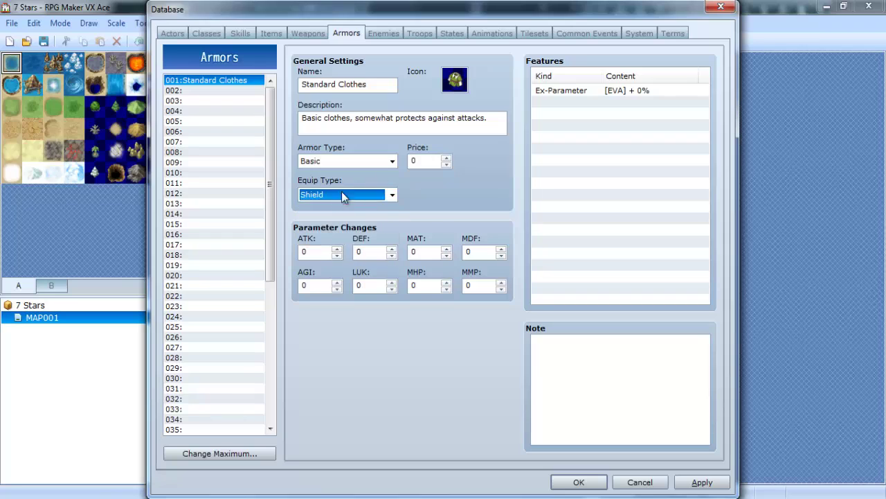
{"action": "left_click", "coordinate": [393, 162]}
{"action": "left_click", "coordinate": [424, 192]}
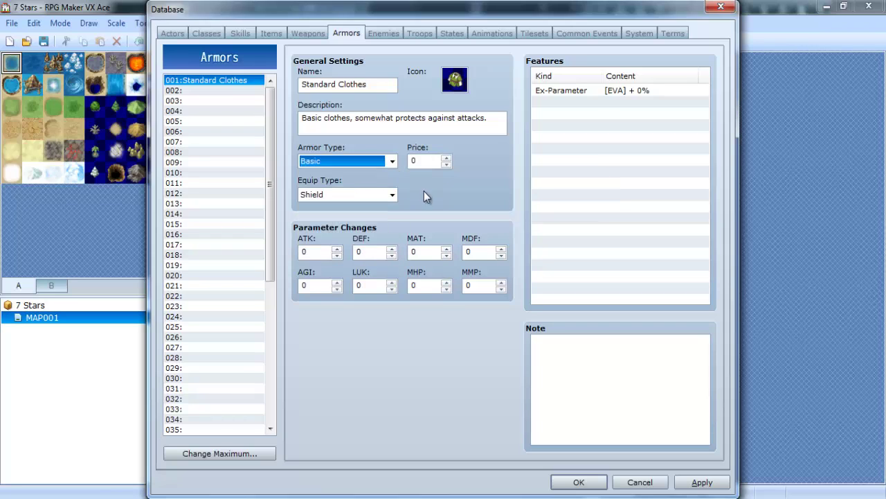
{"action": "left_click", "coordinate": [425, 163]}
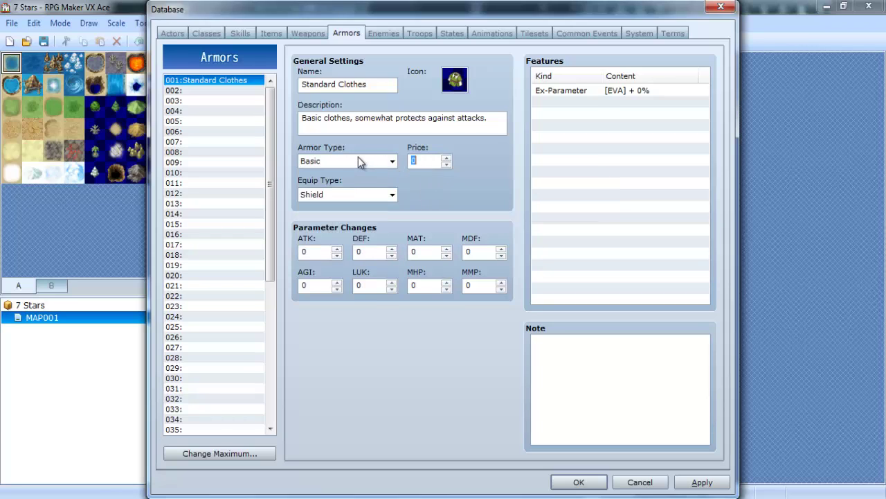
{"action": "type", "text": "15"}
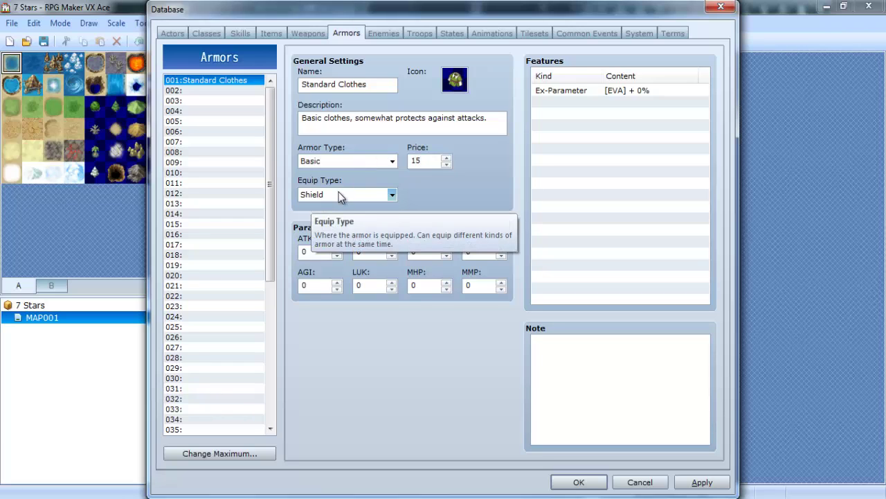
Step: Make it Body equipment granting DEF 10, MDF 2 and AGI 3
{"action": "left_click", "coordinate": [339, 193]}
{"action": "left_click", "coordinate": [335, 229]}
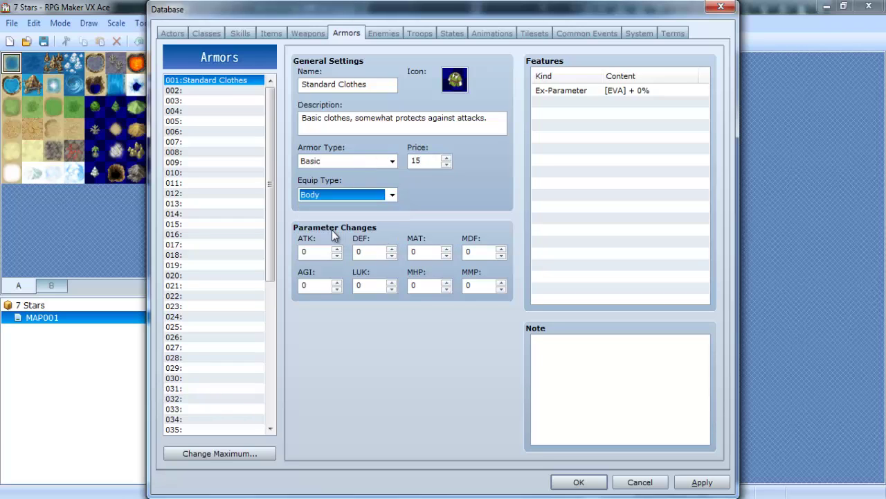
{"action": "left_click", "coordinate": [671, 33]}
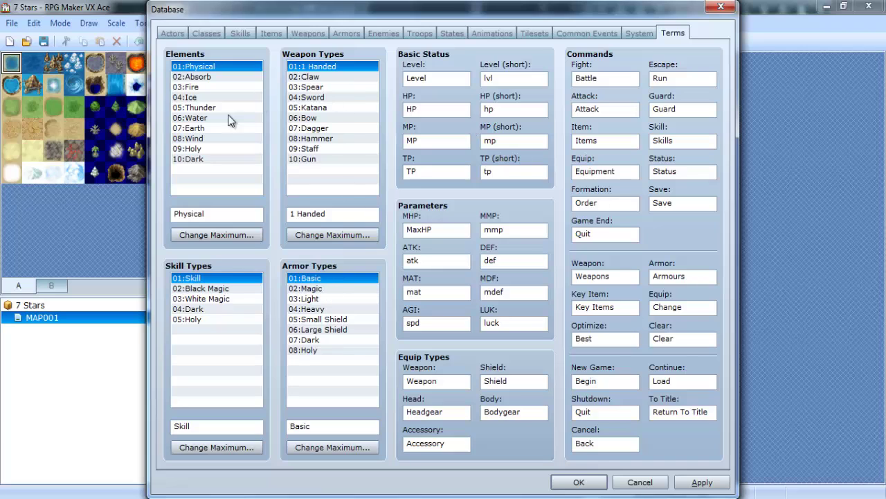
{"action": "left_click", "coordinate": [627, 32]}
{"action": "left_click", "coordinate": [568, 33]}
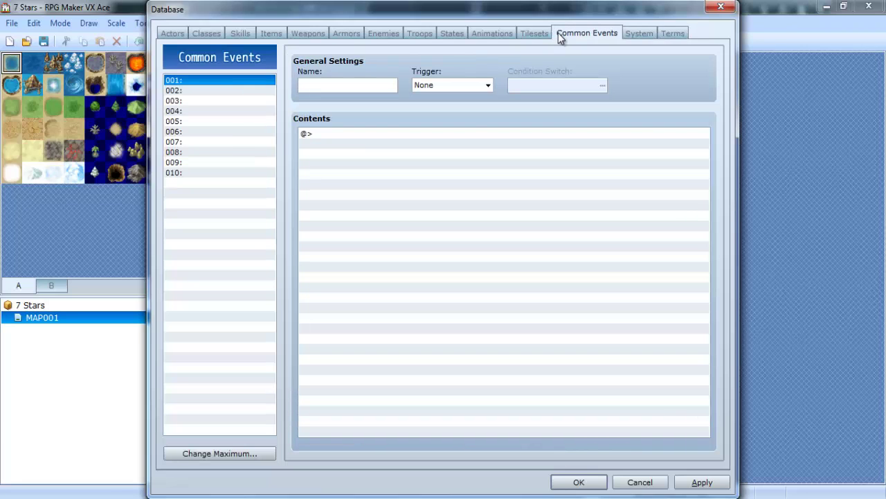
{"action": "left_click", "coordinate": [346, 34]}
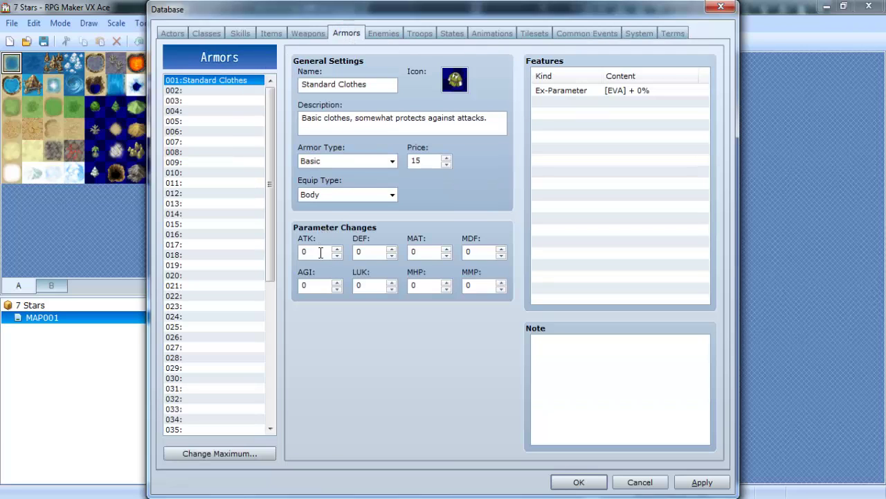
{"action": "left_click", "coordinate": [360, 252]}
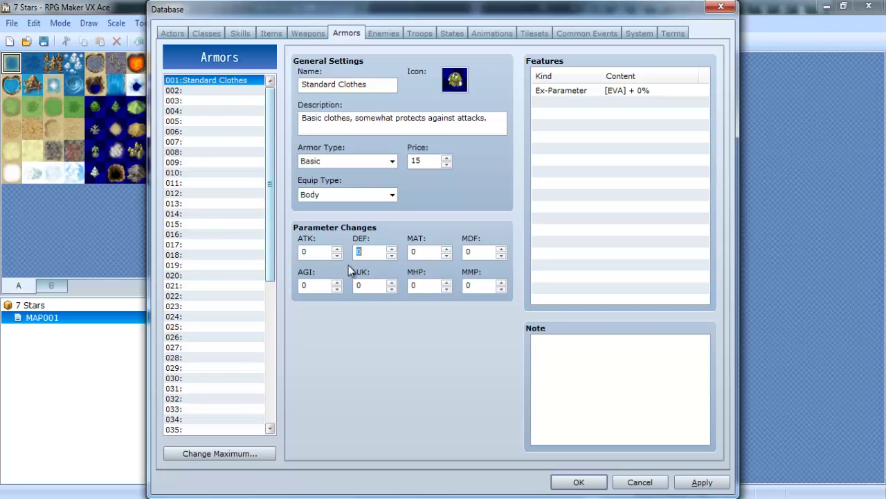
{"action": "type", "text": "10"}
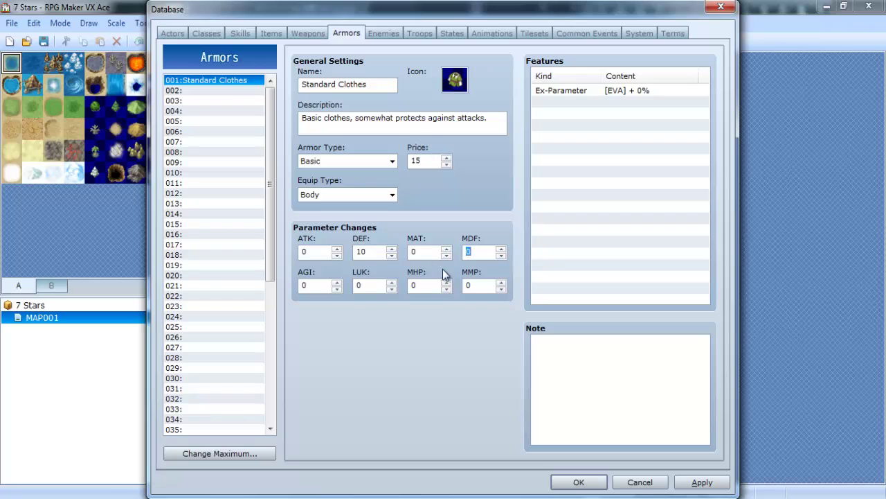
{"action": "left_click", "coordinate": [330, 286]}
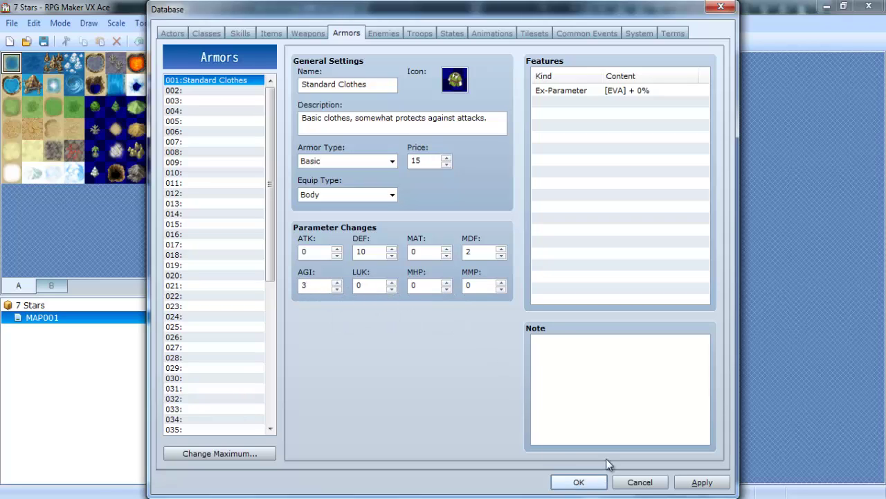
{"action": "left_click", "coordinate": [623, 183]}
Step: Browse the Parameter, Attack, Skill and Equip feature options, close without adding, and apply Standard Clothes
{"action": "double_click", "coordinate": [565, 107]}
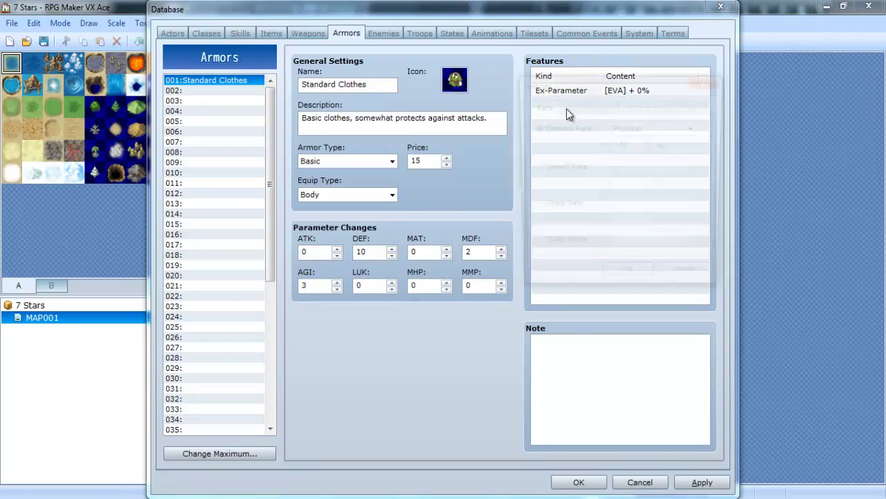
{"action": "left_click_drag", "start_coordinate": [562, 86], "coordinate": [364, 74]}
{"action": "left_click", "coordinate": [381, 93]}
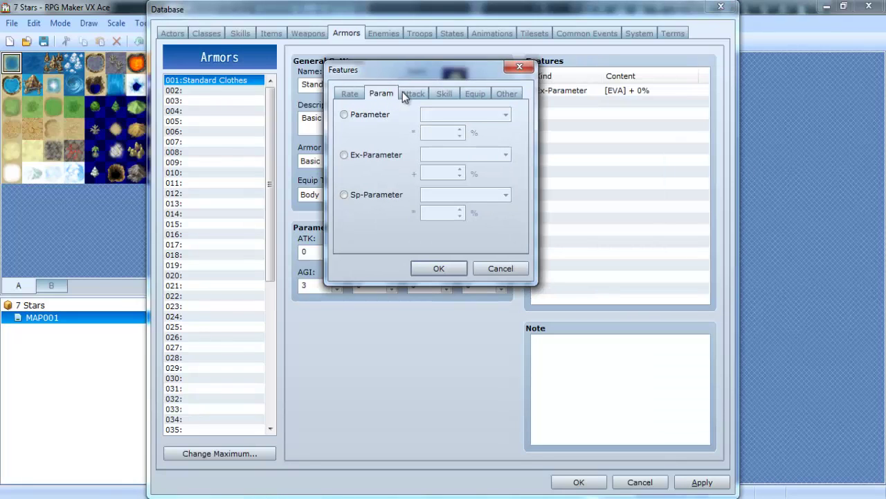
{"action": "left_click", "coordinate": [412, 93]}
{"action": "left_click", "coordinate": [383, 93]}
{"action": "left_click", "coordinate": [360, 115]}
{"action": "left_click", "coordinate": [451, 114]}
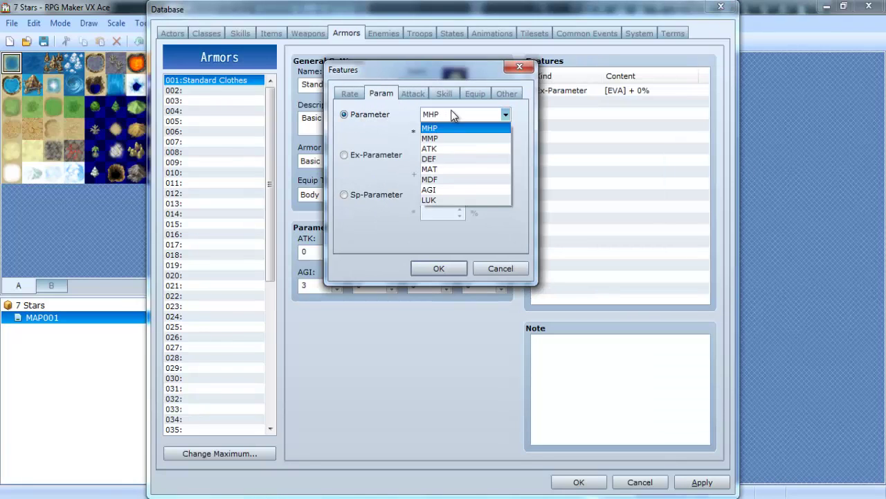
{"action": "left_click", "coordinate": [451, 114]}
{"action": "left_click", "coordinate": [444, 93]}
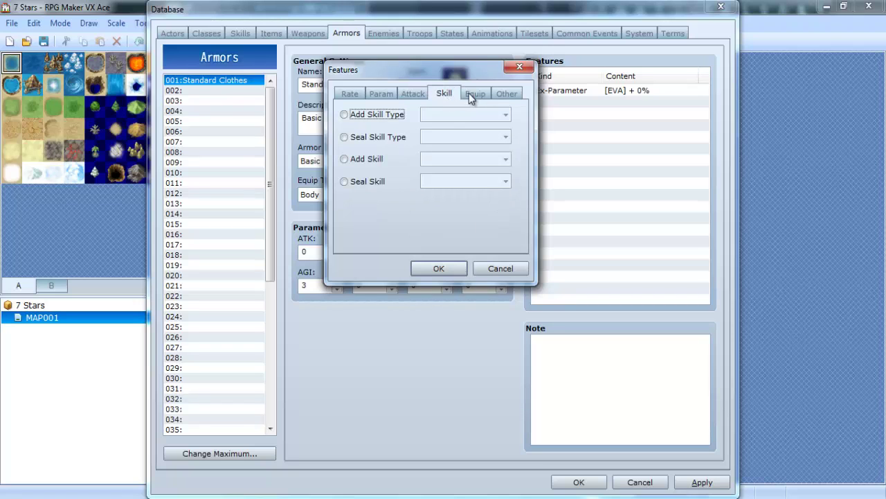
{"action": "left_click", "coordinate": [473, 93]}
{"action": "key", "text": "Escape"}
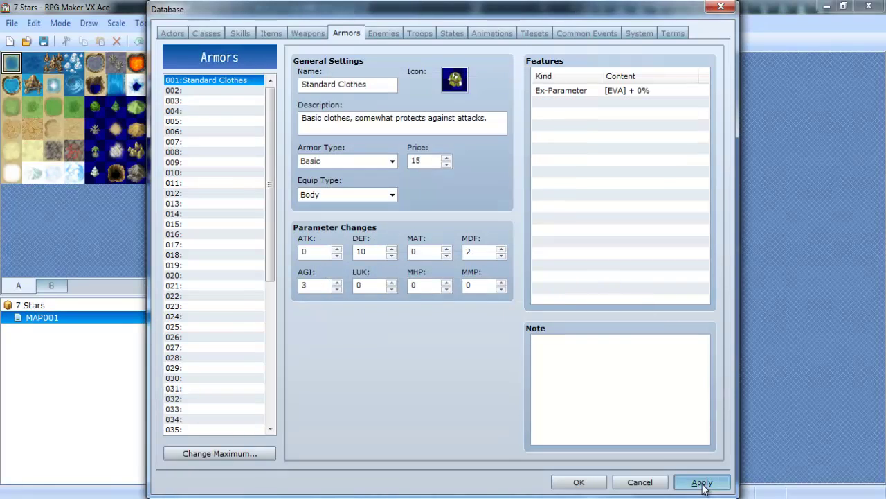
{"action": "left_click", "coordinate": [701, 482]}
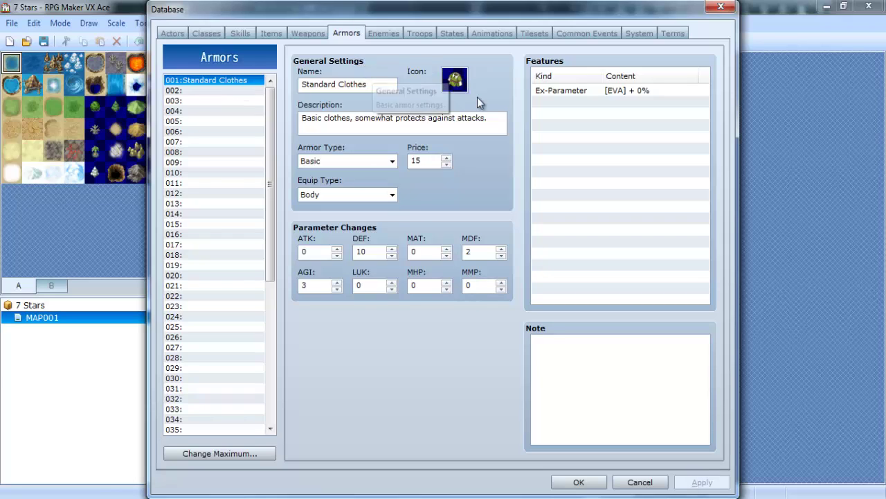
Step: Review the enemy, armor and Swordsman class pages, including the class's skills and features
{"action": "left_click", "coordinate": [382, 33]}
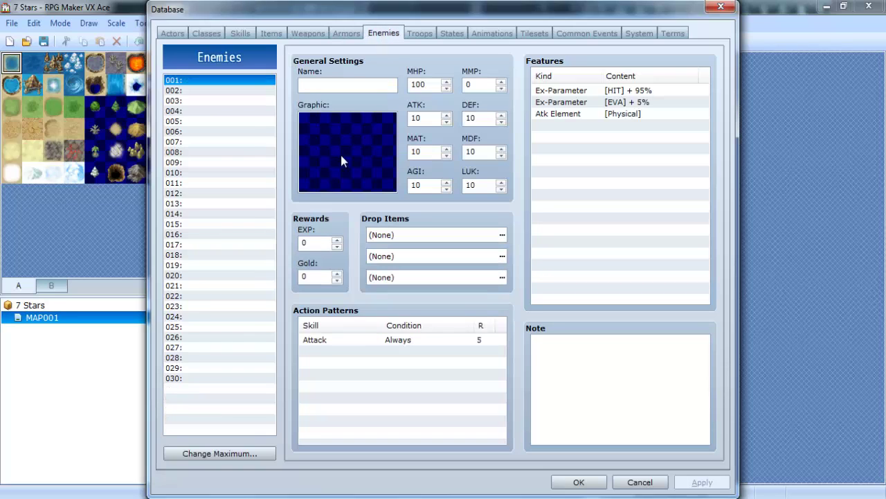
{"action": "left_click", "coordinate": [327, 33]}
{"action": "left_click", "coordinate": [202, 36]}
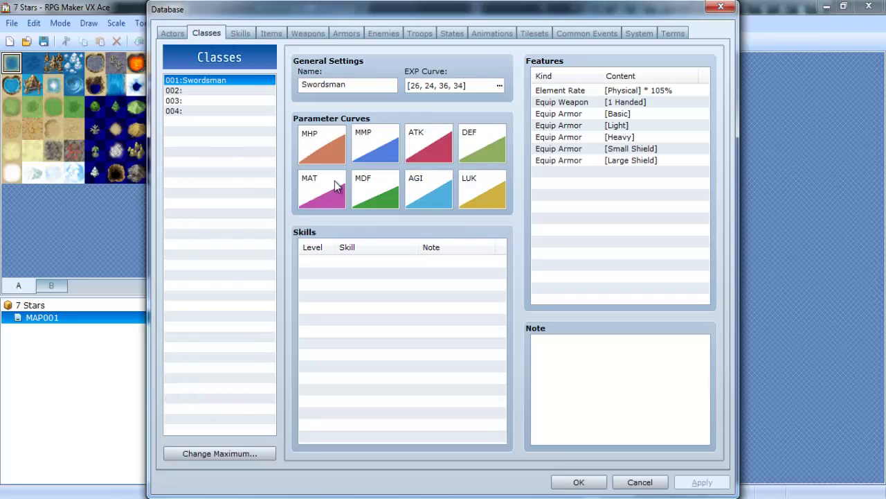
{"action": "left_click", "coordinate": [355, 275]}
{"action": "left_click", "coordinate": [589, 197]}
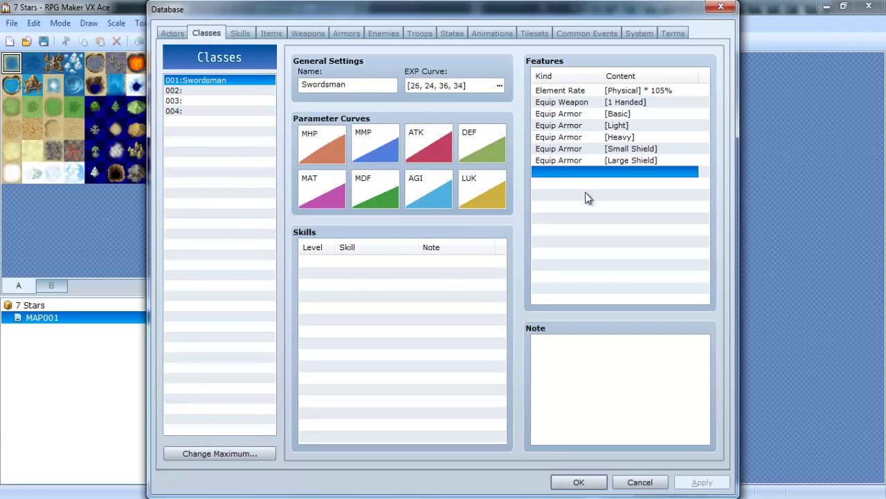
Step: Equip Max with 001:Standard Clothes as body armour, shield and accessory (None), and apply
{"action": "left_click", "coordinate": [184, 38]}
{"action": "left_click", "coordinate": [400, 334]}
{"action": "left_click", "coordinate": [398, 356]}
{"action": "left_click", "coordinate": [398, 355]}
{"action": "left_click", "coordinate": [398, 355]}
{"action": "left_click", "coordinate": [398, 374]}
{"action": "left_click", "coordinate": [393, 400]}
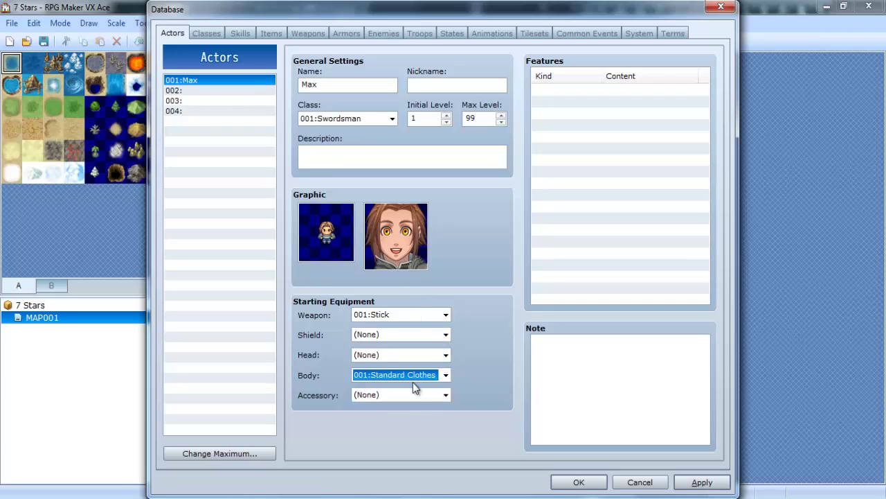
{"action": "left_click", "coordinate": [720, 480]}
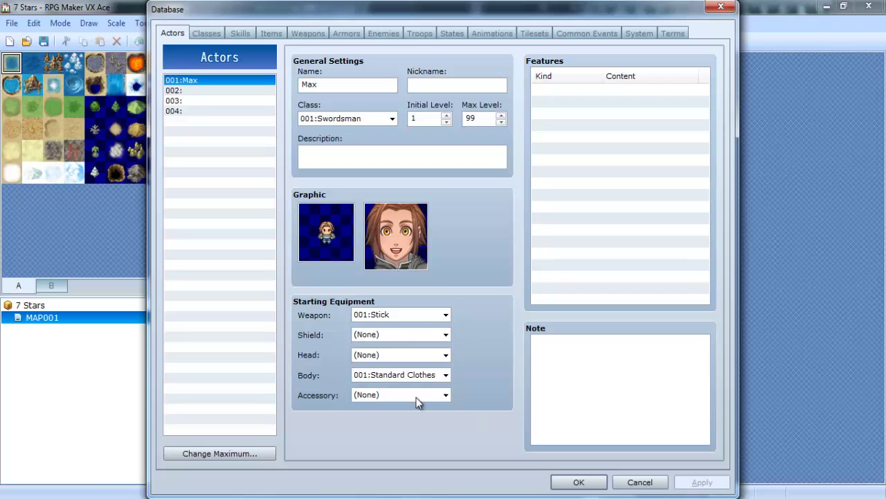
{"action": "left_click", "coordinate": [379, 394]}
{"action": "left_click", "coordinate": [378, 394]}
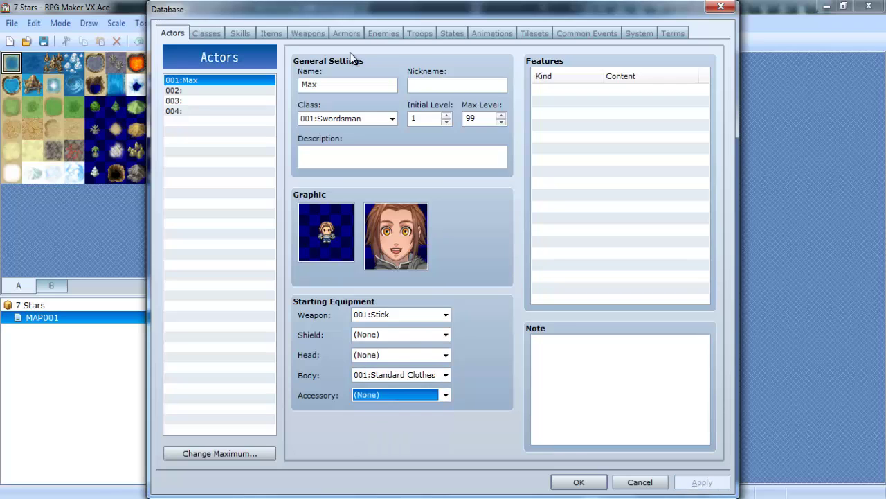
Step: Check the weapons list, then confirm Standard Clothes keeps the Body equip type
{"action": "left_click", "coordinate": [308, 33]}
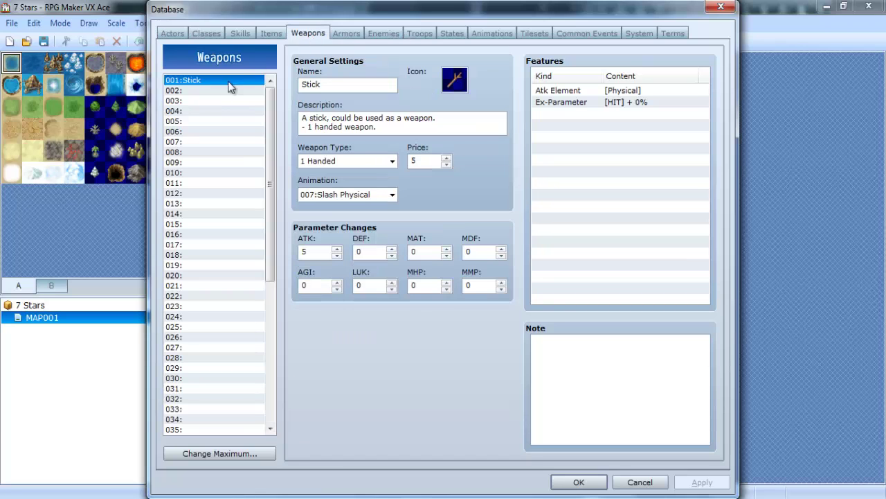
{"action": "left_click", "coordinate": [209, 90]}
{"action": "left_click", "coordinate": [337, 32]}
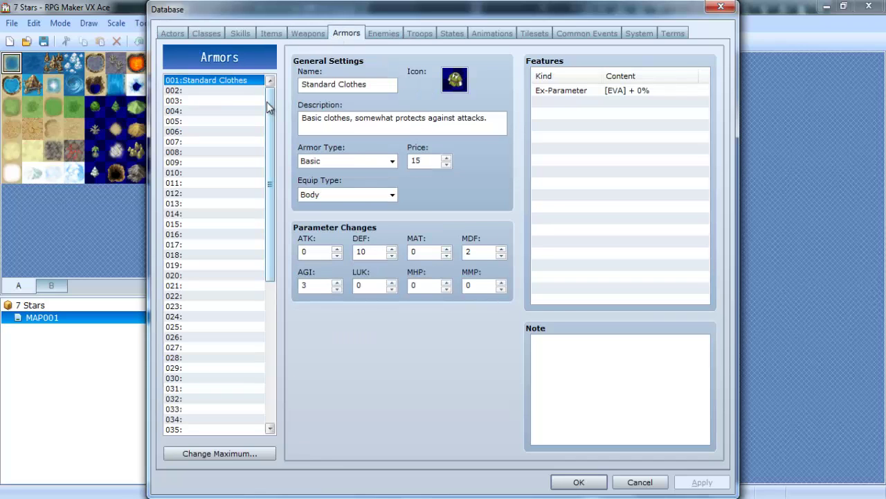
{"action": "left_click_drag", "start_coordinate": [270, 132], "coordinate": [275, 106]}
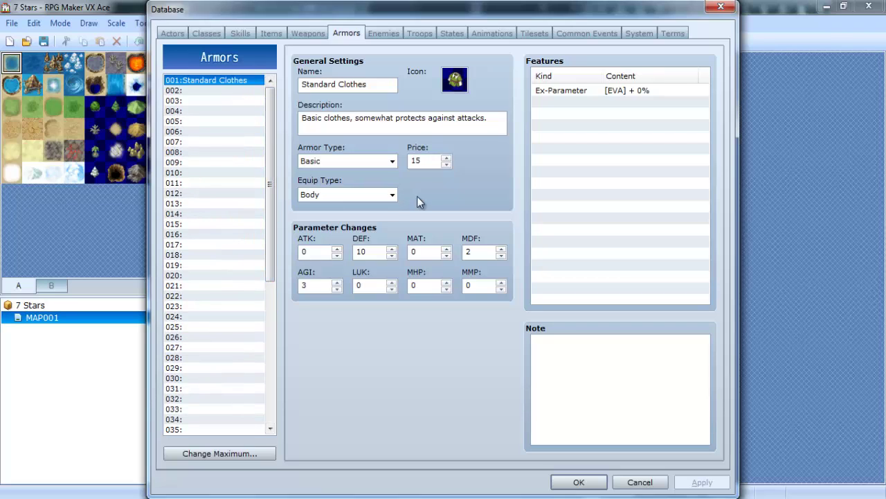
{"action": "left_click", "coordinate": [389, 194]}
{"action": "left_click", "coordinate": [197, 85]}
Step: Select blank armor entry 002 and place the cursor in its Name field
{"action": "left_click", "coordinate": [187, 90]}
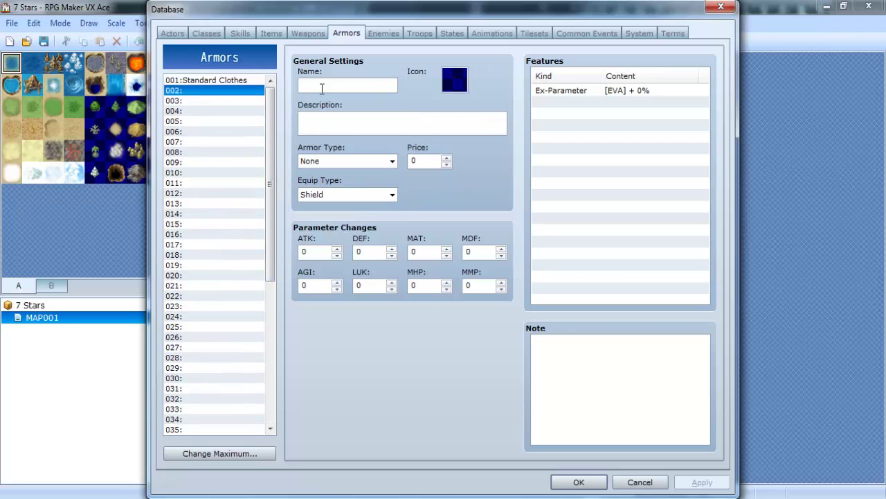
{"action": "left_click", "coordinate": [357, 91]}
{"action": "left_click", "coordinate": [173, 34]}
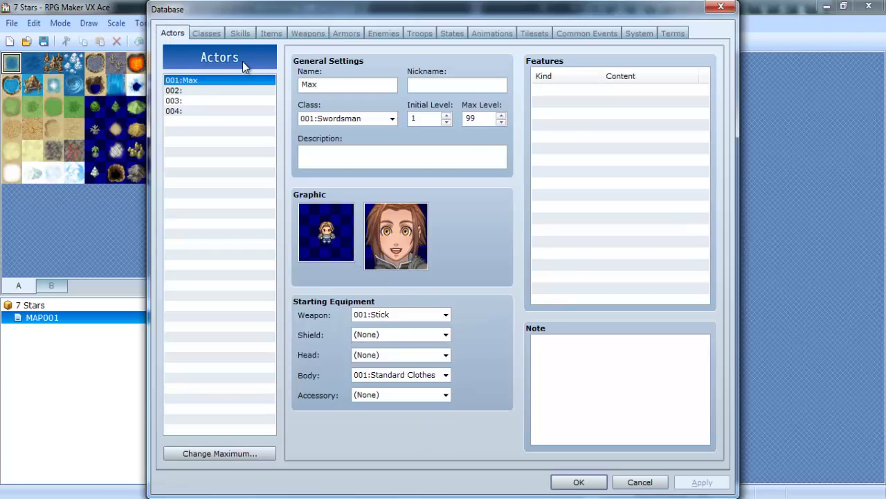
{"action": "left_click", "coordinate": [212, 36]}
{"action": "left_click", "coordinate": [274, 33]}
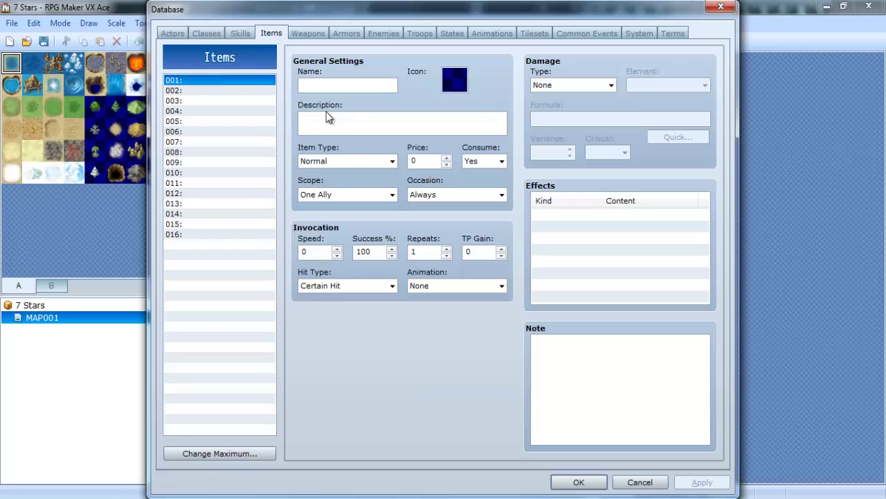
{"action": "left_click", "coordinate": [309, 33]}
{"action": "left_click", "coordinate": [346, 34]}
{"action": "left_click", "coordinate": [309, 84]}
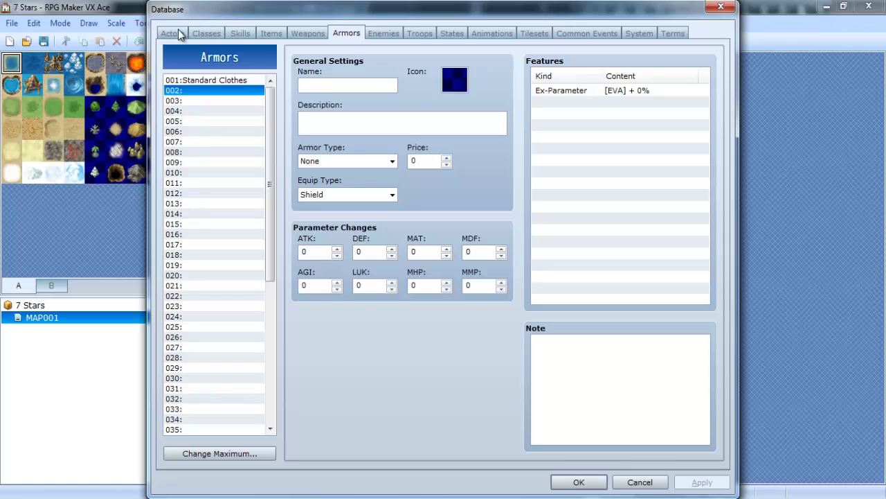
Step: Name armor 002 'Max's Locket' and open its icon picker
{"action": "type", "text": "Max's Locket"}
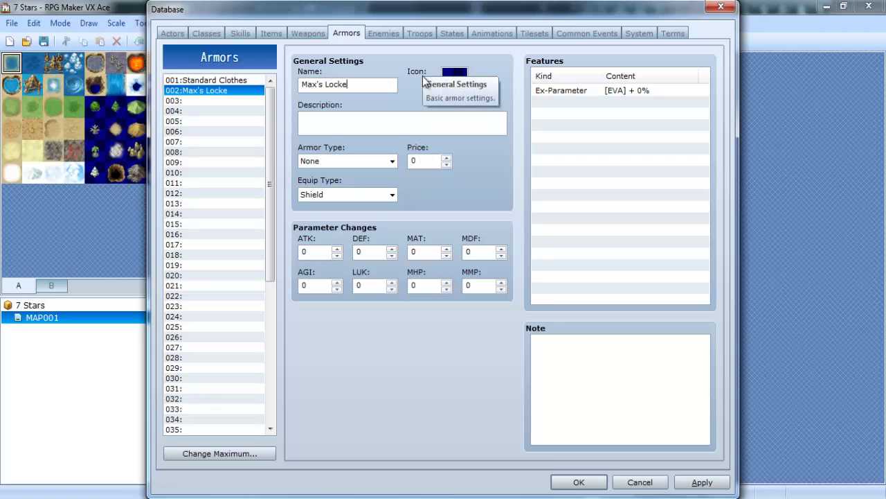
{"action": "double_click", "coordinate": [457, 83]}
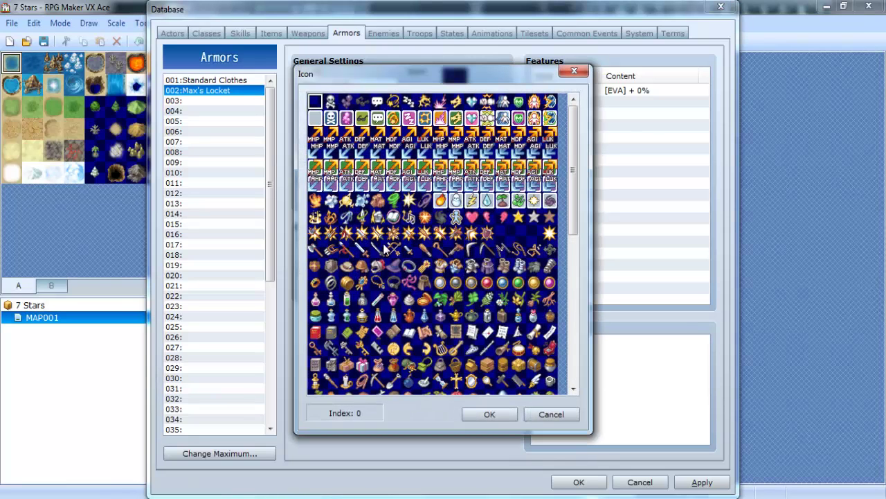
{"action": "left_click", "coordinate": [465, 298]}
Step: Scroll through the icon sheet, trying a candidate icon for the locket
{"action": "scroll", "coordinate": [465, 298], "scroll_direction": "down", "scroll_amount": 2}
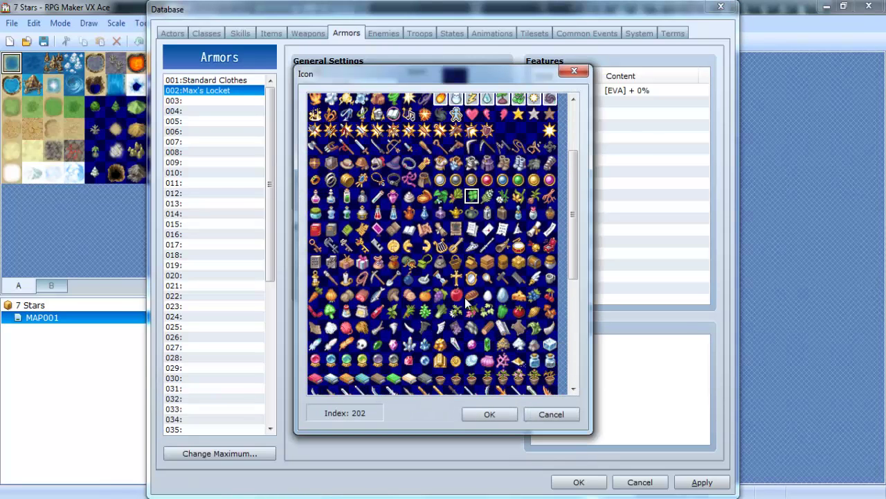
{"action": "left_click", "coordinate": [392, 229]}
{"action": "scroll", "coordinate": [381, 311], "scroll_direction": "down", "scroll_amount": 1}
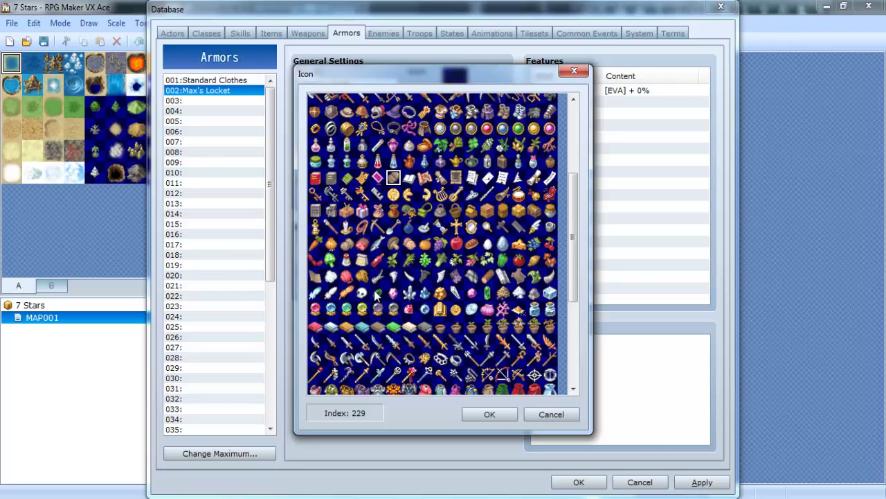
{"action": "scroll", "coordinate": [374, 290], "scroll_direction": "down", "scroll_amount": 2}
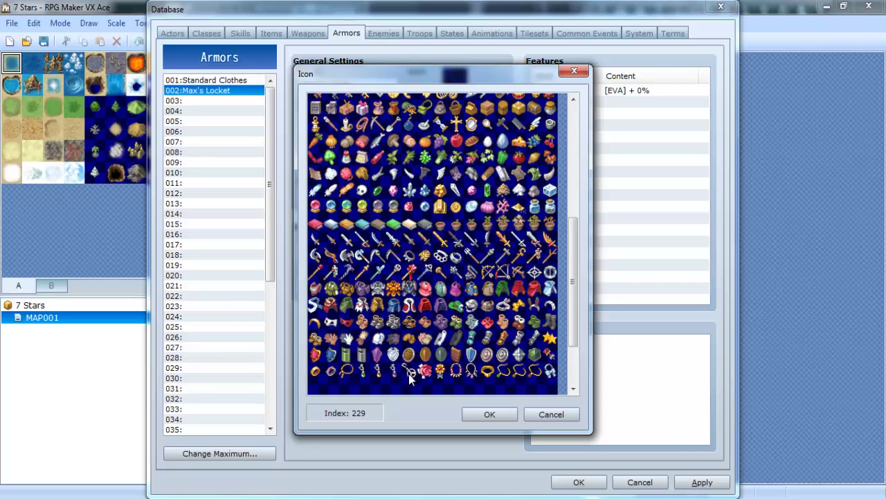
{"action": "scroll", "coordinate": [323, 375], "scroll_direction": "down", "scroll_amount": 1}
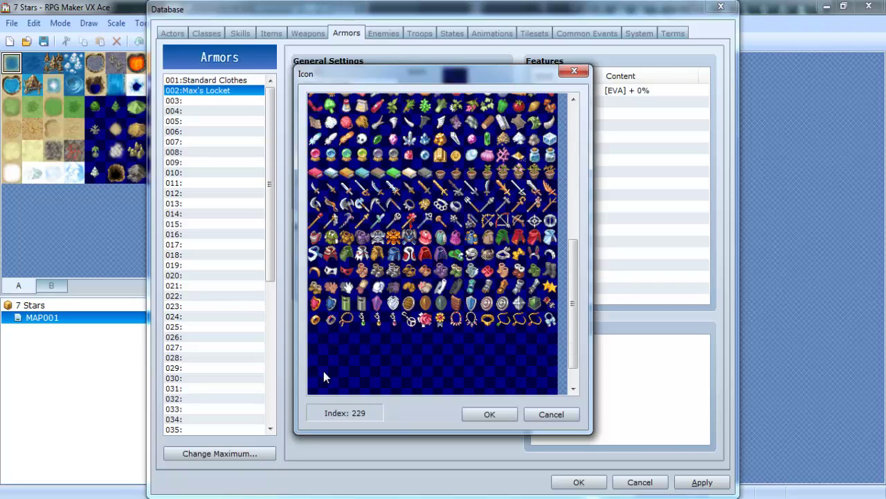
{"action": "scroll", "coordinate": [323, 374], "scroll_direction": "up", "scroll_amount": 5}
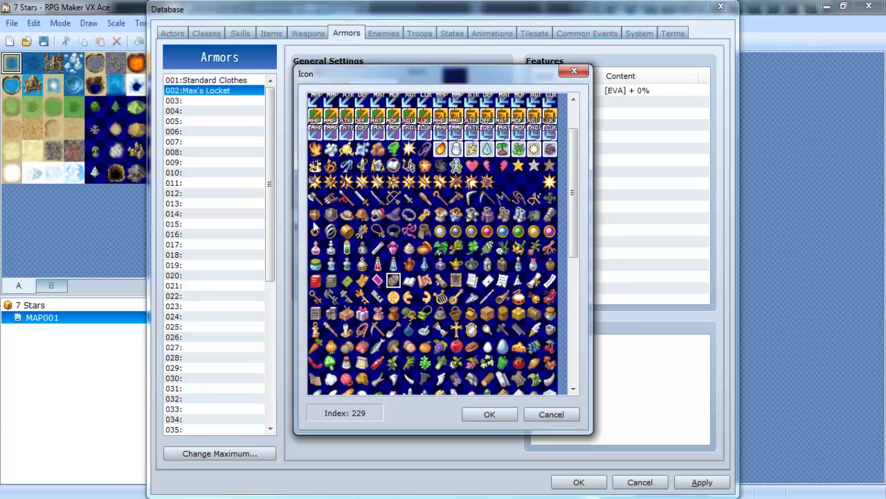
{"action": "scroll", "coordinate": [507, 301], "scroll_direction": "up", "scroll_amount": 1}
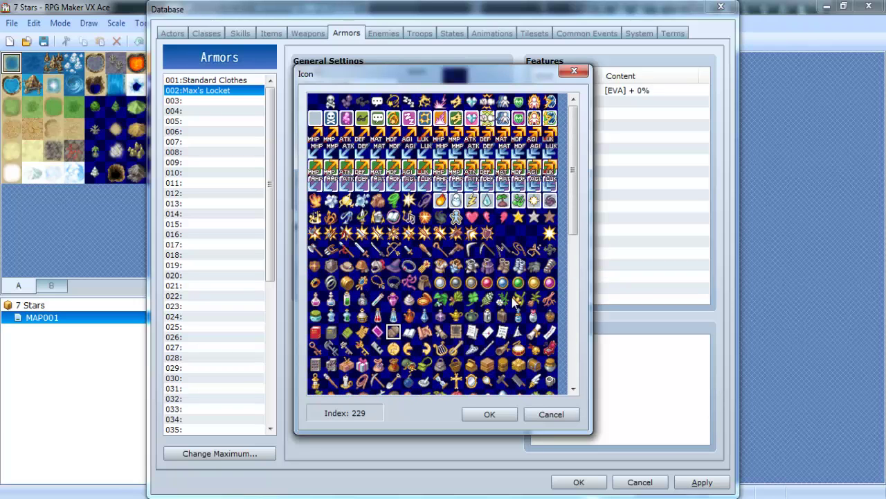
Step: Try several candidate locket icons in the upper part of the icon sheet
{"action": "left_click", "coordinate": [315, 265]}
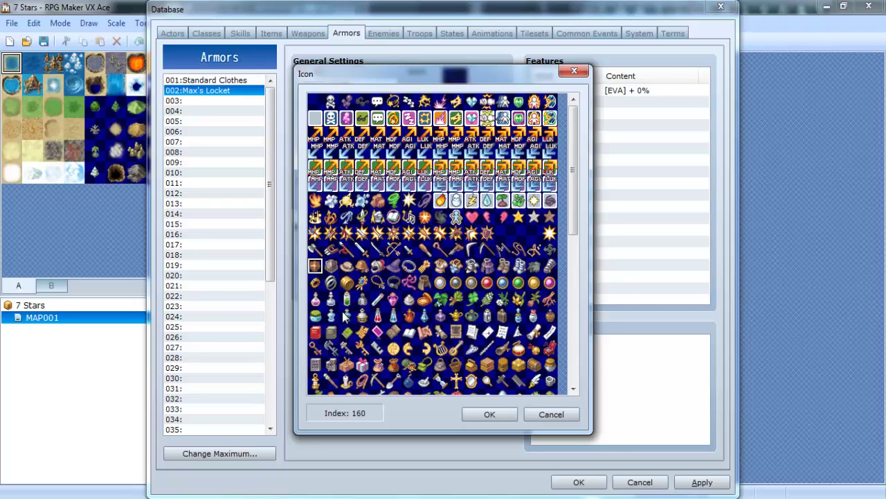
{"action": "left_click", "coordinate": [347, 347]}
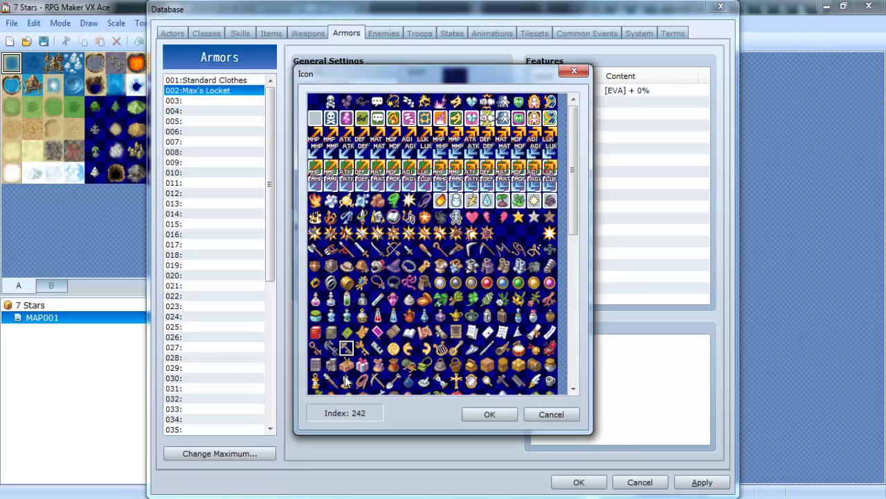
{"action": "left_click", "coordinate": [346, 381]}
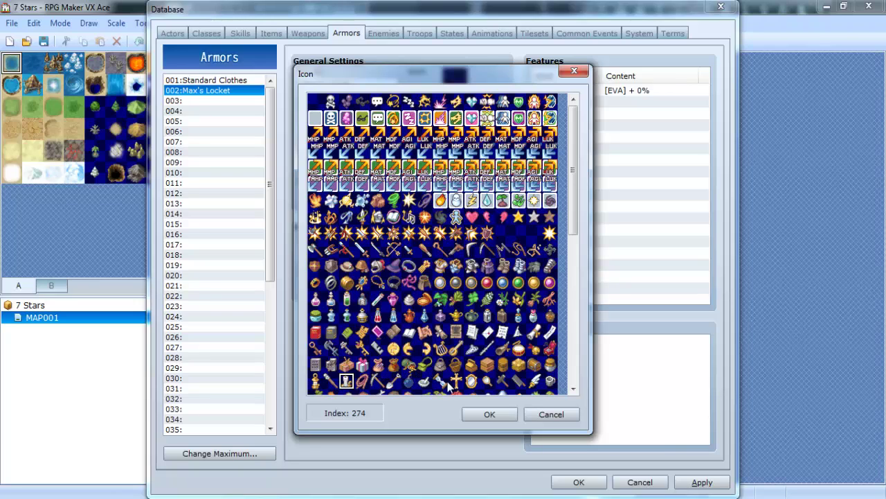
{"action": "left_click", "coordinate": [473, 382]}
{"action": "scroll", "coordinate": [476, 388], "scroll_direction": "down", "scroll_amount": 1}
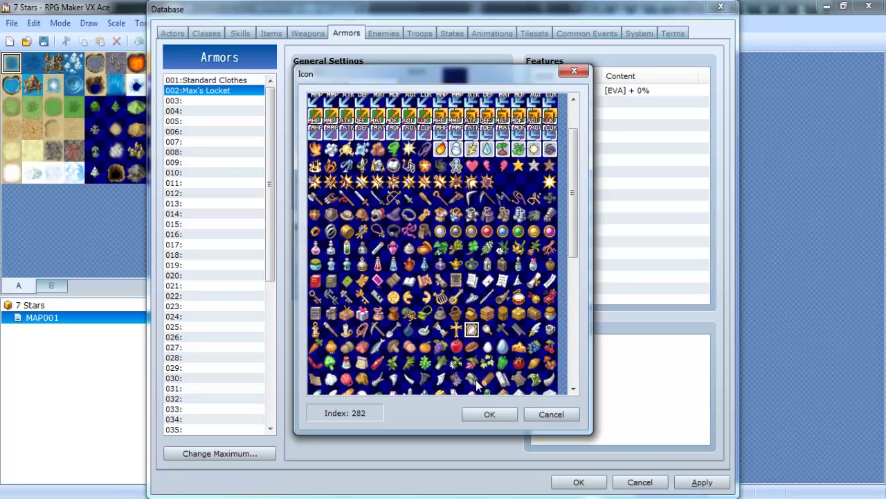
{"action": "scroll", "coordinate": [540, 329], "scroll_direction": "down", "scroll_amount": 1}
{"action": "scroll", "coordinate": [550, 378], "scroll_direction": "up", "scroll_amount": 1}
{"action": "left_click", "coordinate": [519, 331]}
{"action": "left_click", "coordinate": [532, 349]}
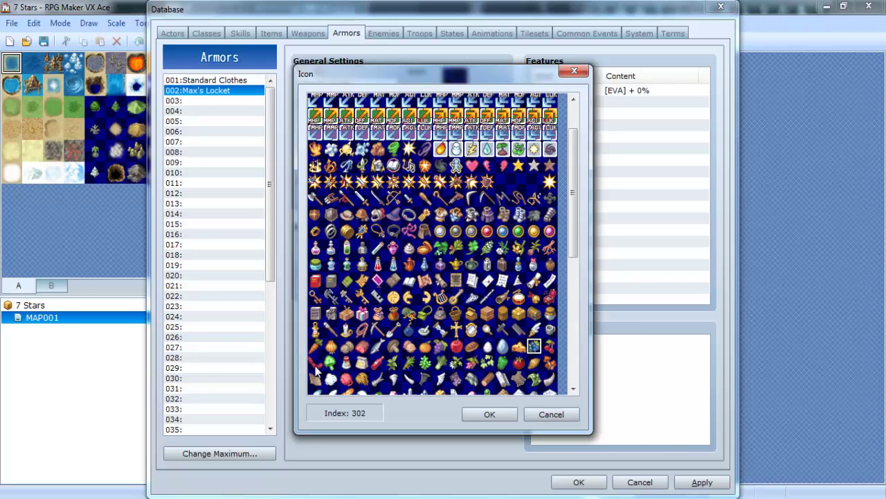
Step: Scroll further down the sheet and back up, trying more locket icons without confirming
{"action": "scroll", "coordinate": [373, 367], "scroll_direction": "down", "scroll_amount": 1}
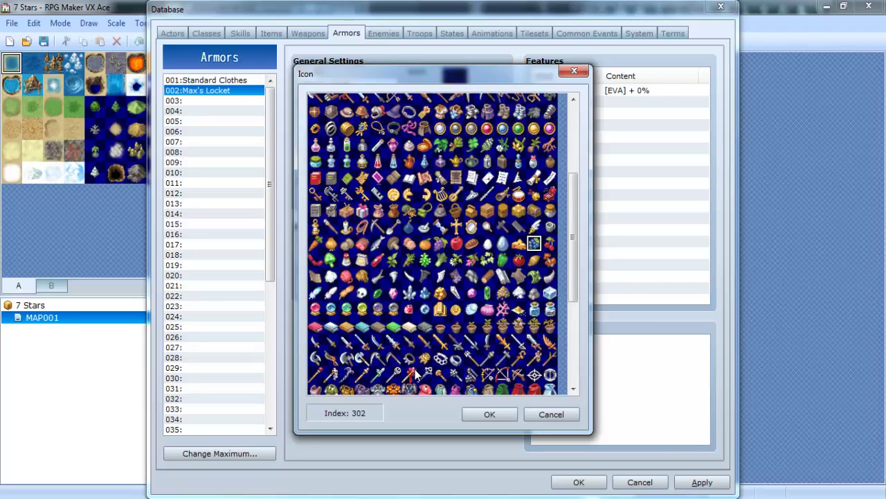
{"action": "scroll", "coordinate": [451, 346], "scroll_direction": "down", "scroll_amount": 1}
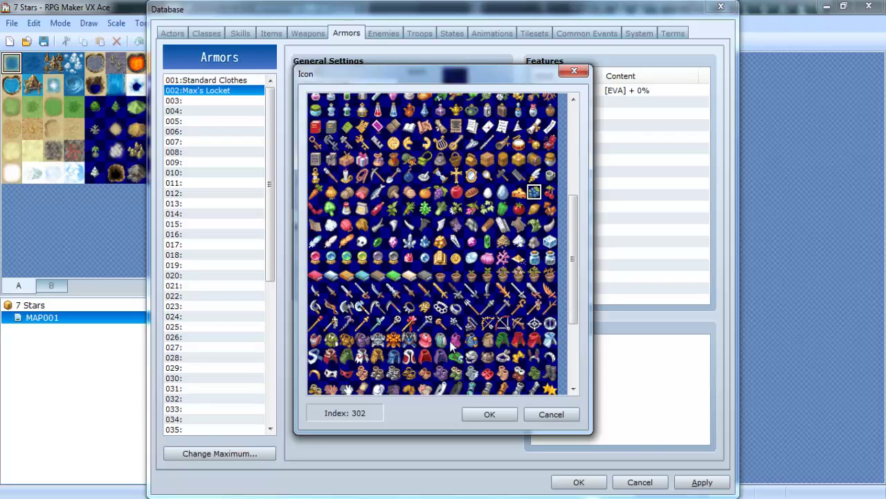
{"action": "left_click_drag", "start_coordinate": [447, 277], "coordinate": [525, 313]}
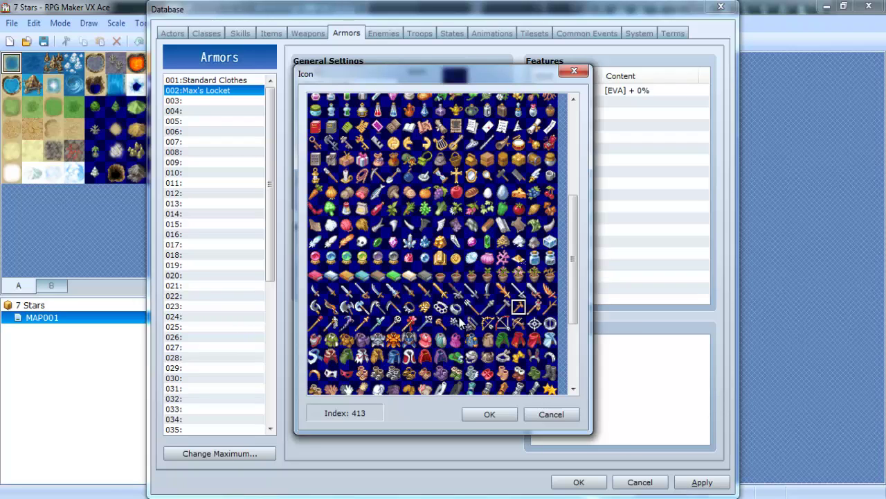
{"action": "left_click", "coordinate": [441, 340]}
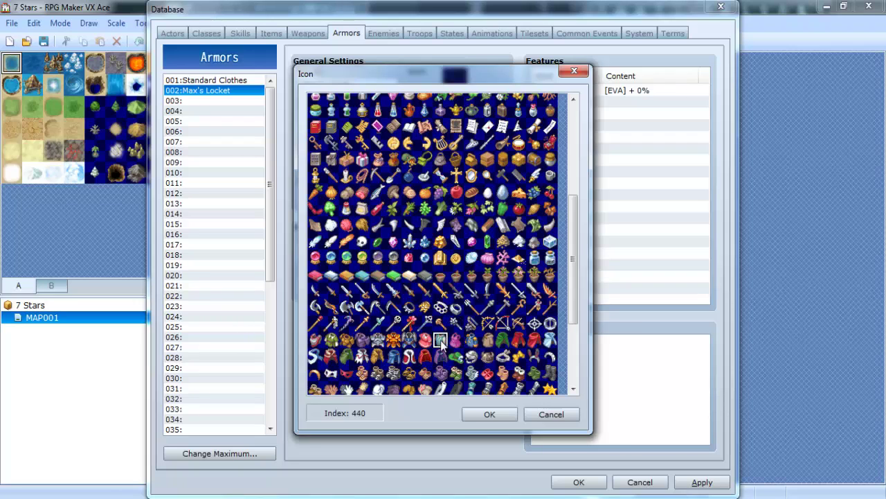
{"action": "scroll", "coordinate": [441, 340], "scroll_direction": "up", "scroll_amount": 5}
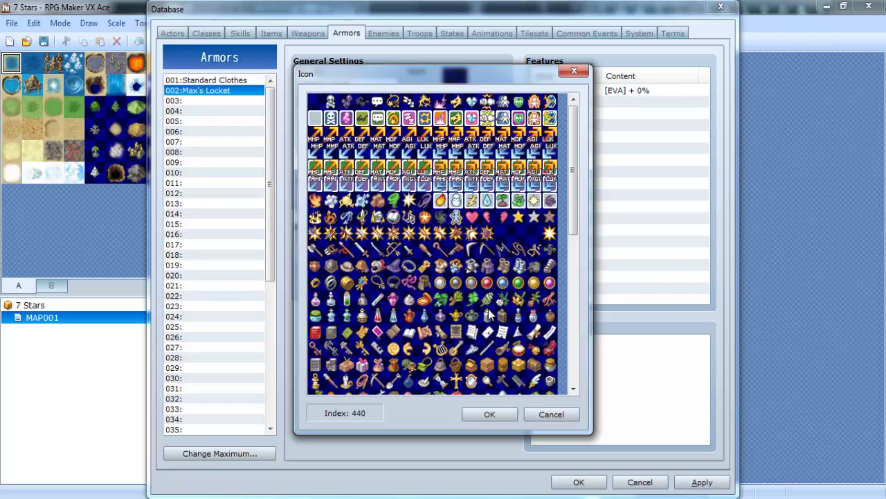
{"action": "left_click", "coordinate": [472, 362]}
{"action": "left_click", "coordinate": [503, 348]}
{"action": "left_click", "coordinate": [346, 315]}
Step: Assign the shield-shaped icon from the sheet to Max's Locket
{"action": "double_click", "coordinate": [315, 266]}
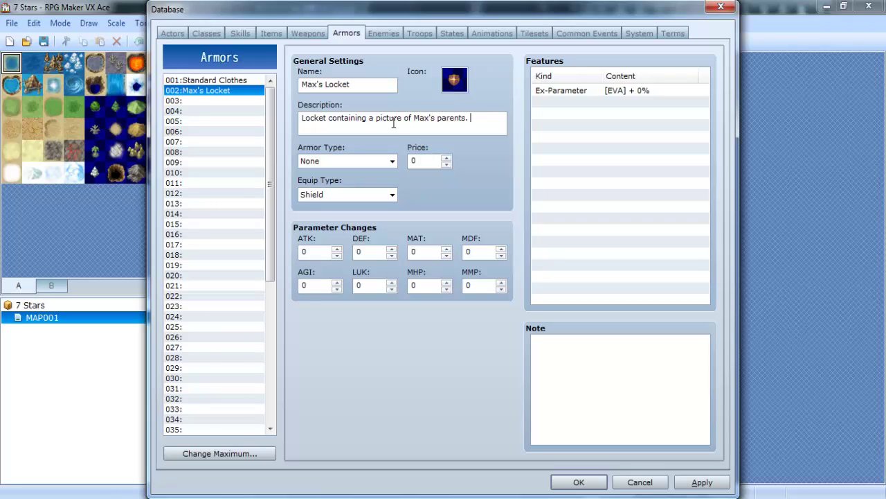
Step: Set Max's Locket's Armor Type to Light and its Equip Type to Accessory
{"action": "left_click", "coordinate": [392, 161]}
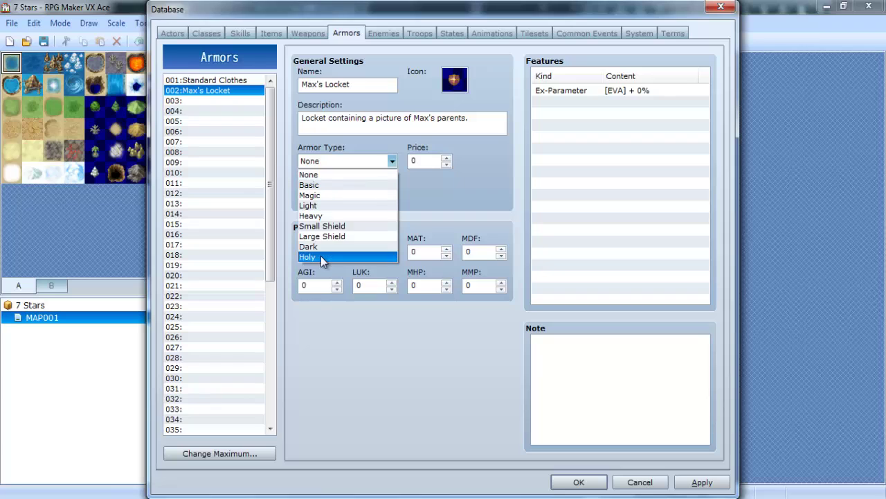
{"action": "left_click", "coordinate": [511, 170]}
{"action": "left_click", "coordinate": [357, 163]}
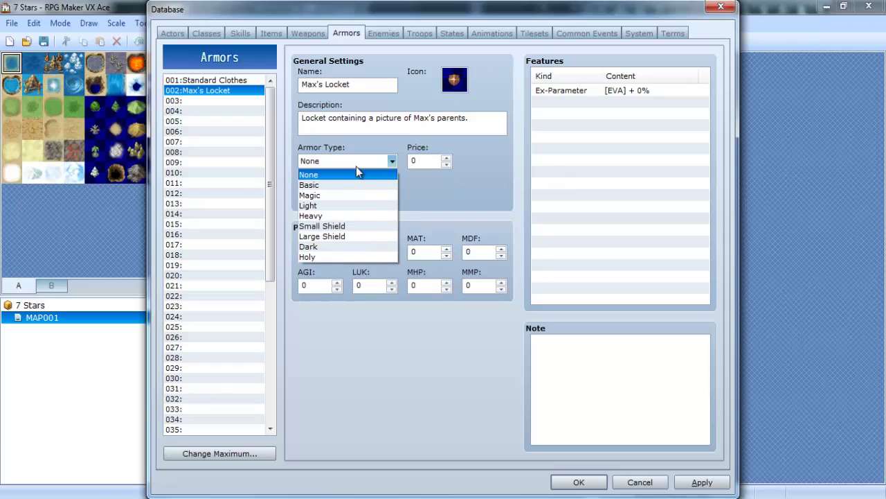
{"action": "left_click", "coordinate": [330, 206]}
{"action": "left_click", "coordinate": [330, 199]}
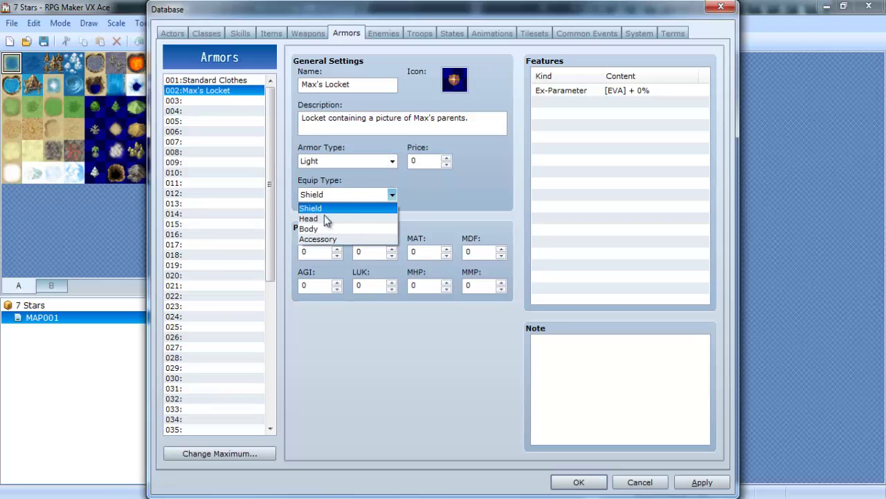
{"action": "left_click", "coordinate": [324, 239]}
{"action": "left_click", "coordinate": [424, 161]}
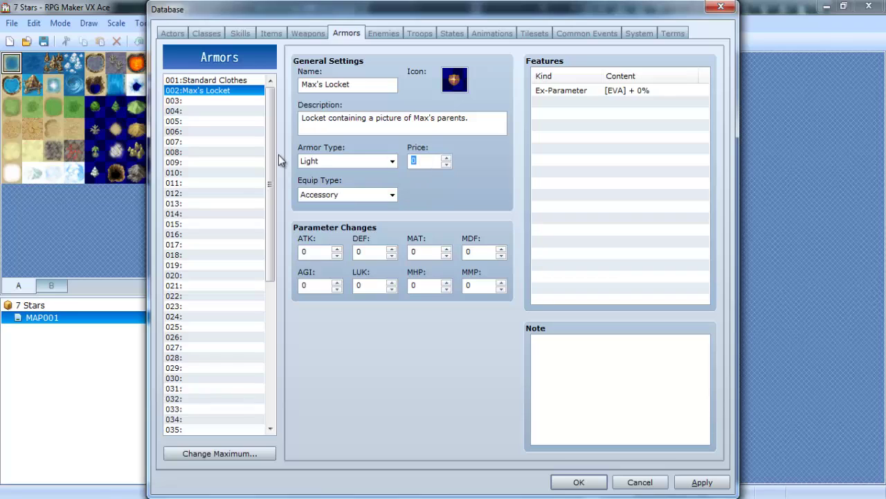
{"action": "left_click", "coordinate": [303, 253]}
Step: Start a new Param feature on the locket with MHP as the parameter
{"action": "double_click", "coordinate": [645, 161]}
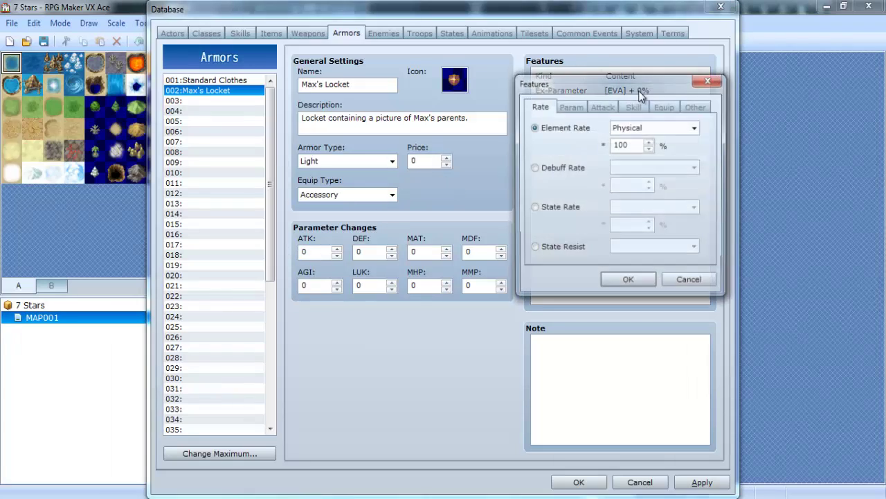
{"action": "left_click", "coordinate": [648, 106]}
{"action": "left_click", "coordinate": [580, 106]}
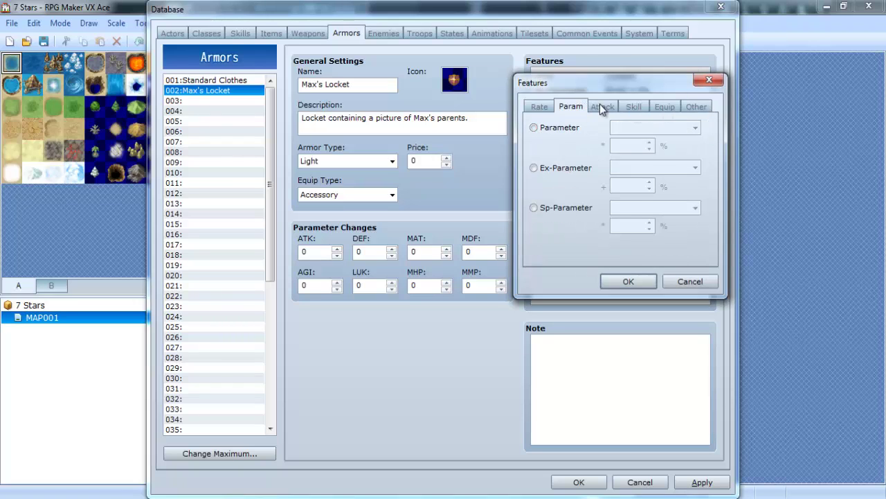
{"action": "left_click", "coordinate": [600, 105]}
{"action": "left_click", "coordinate": [572, 108]}
{"action": "left_click", "coordinate": [562, 131]}
{"action": "left_click", "coordinate": [676, 129]}
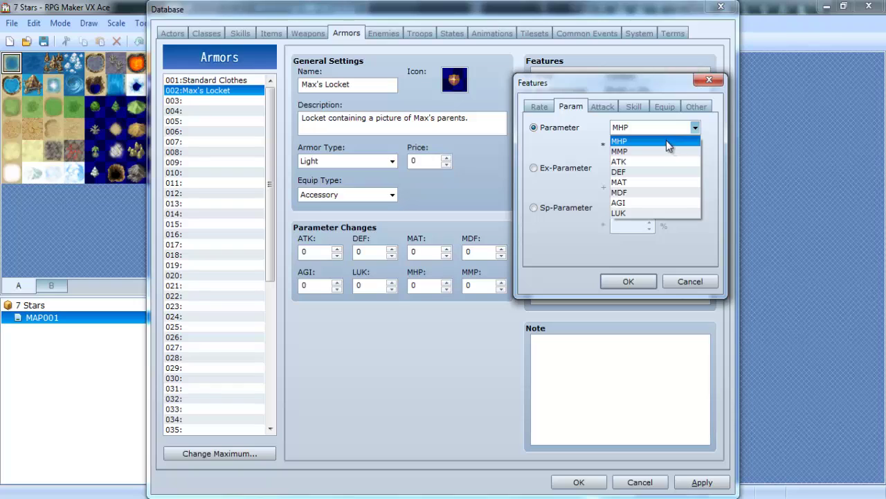
{"action": "left_click", "coordinate": [669, 142]}
Step: Set the MHP rate to 105% and add the feature to the locket
{"action": "double_click", "coordinate": [635, 147]}
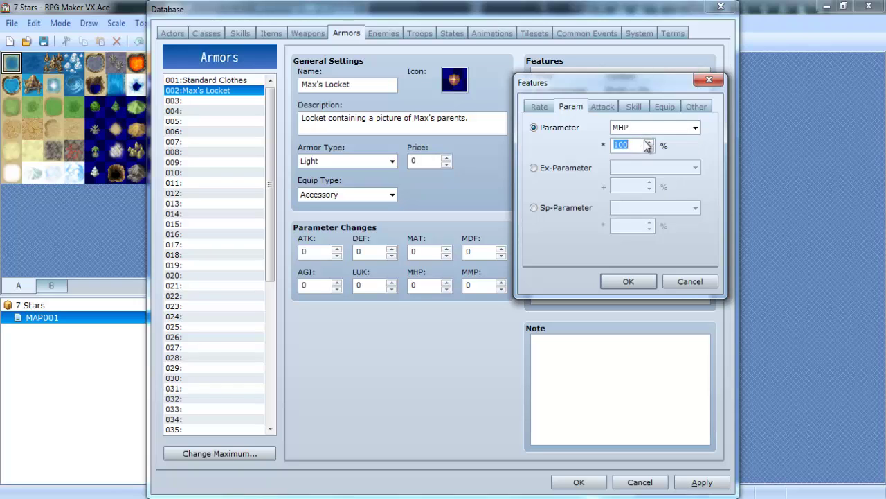
{"action": "left_click", "coordinate": [638, 145]}
{"action": "key", "text": "BackSpace"}
{"action": "type", "text": "5"}
{"action": "left_click", "coordinate": [636, 131]}
{"action": "left_click", "coordinate": [617, 282]}
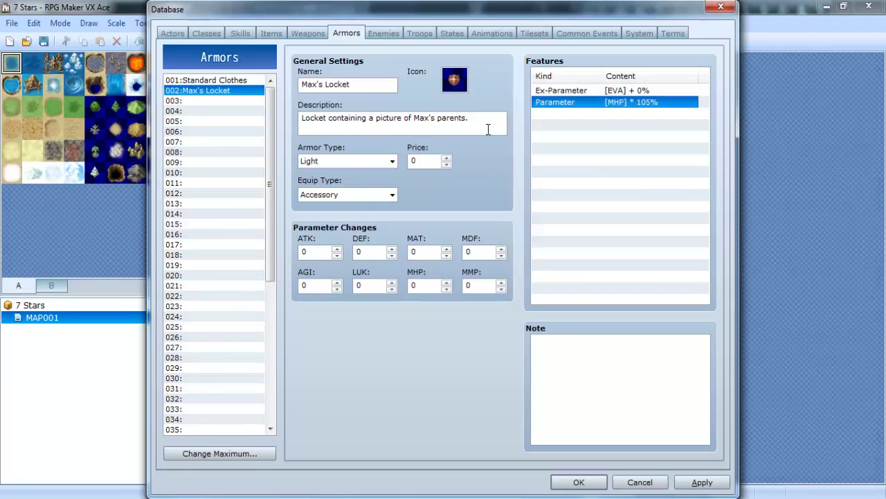
{"action": "left_click", "coordinate": [487, 123]}
{"action": "left_click", "coordinate": [487, 123]}
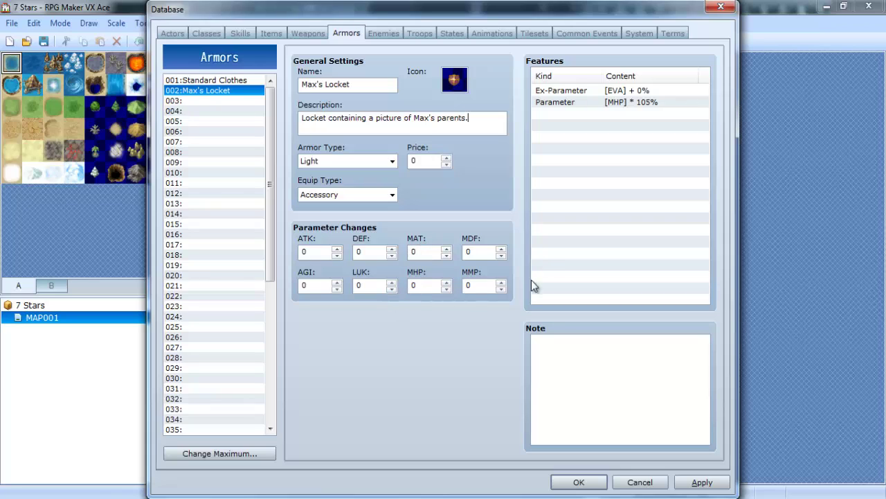
{"action": "left_click", "coordinate": [602, 114]}
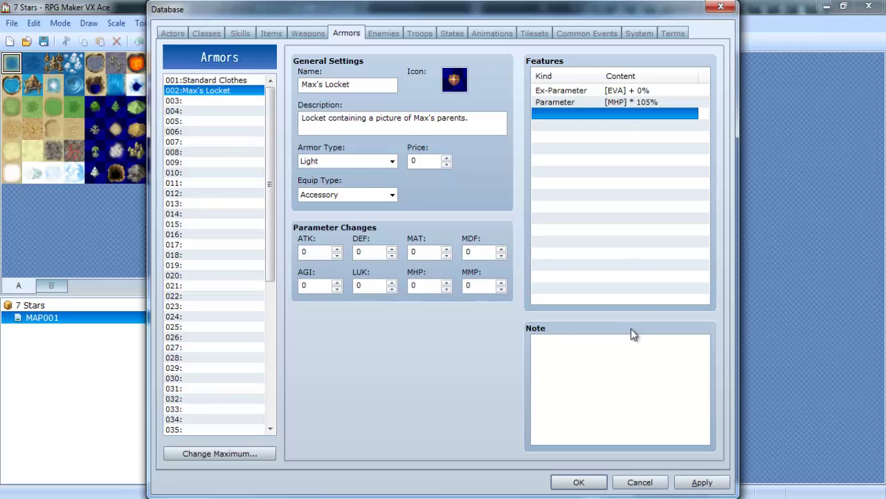
Step: Apply the locket, then make 002:Max's Locket Max's starting accessory and apply
{"action": "left_click", "coordinate": [701, 483]}
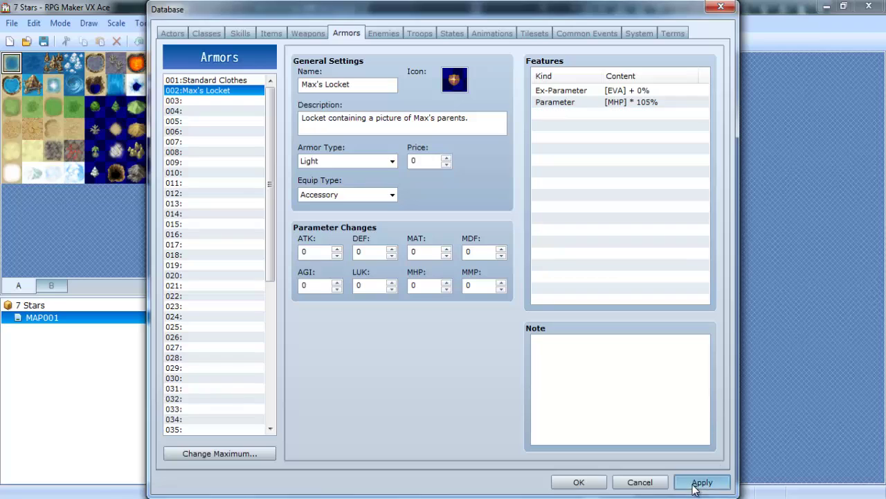
{"action": "left_click", "coordinate": [173, 34]}
{"action": "left_click", "coordinate": [408, 394]}
{"action": "left_click", "coordinate": [377, 418]}
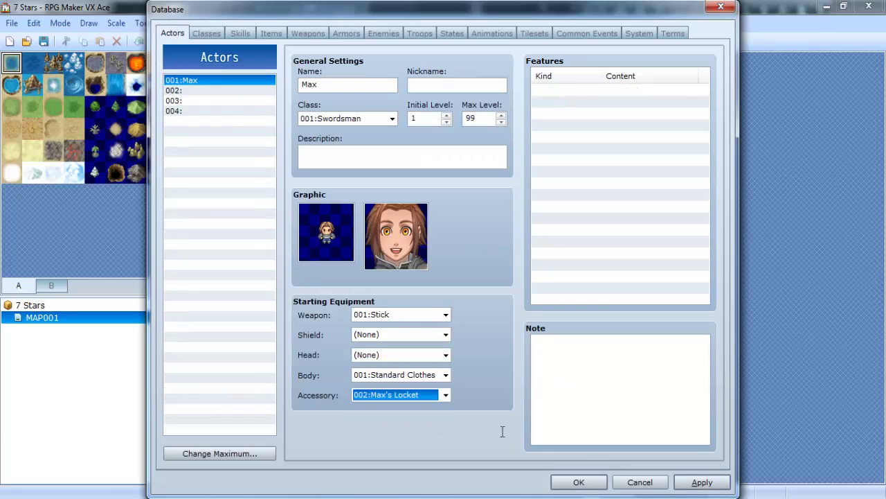
{"action": "left_click", "coordinate": [702, 482]}
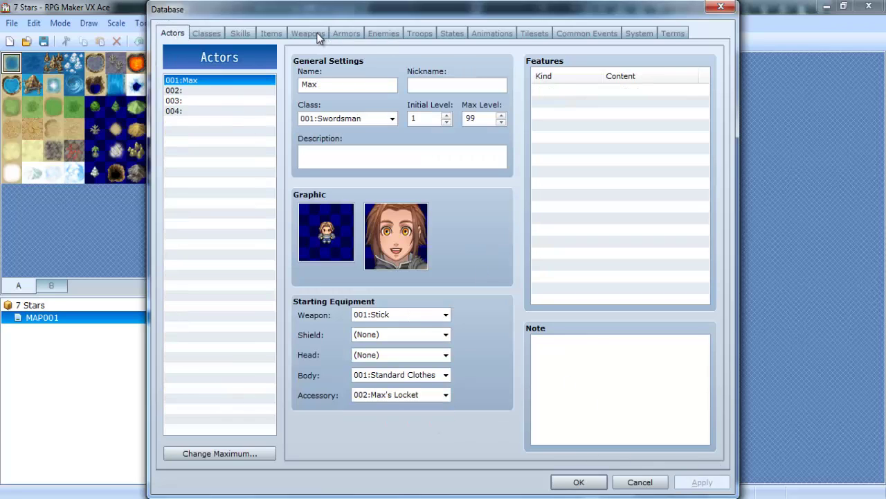
{"action": "left_click", "coordinate": [346, 33]}
{"action": "left_click", "coordinate": [172, 33]}
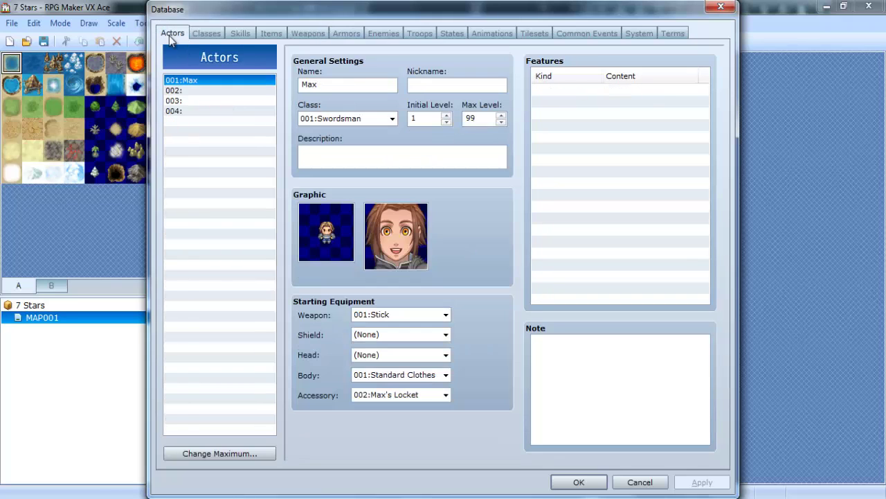
{"action": "left_click", "coordinate": [241, 33]}
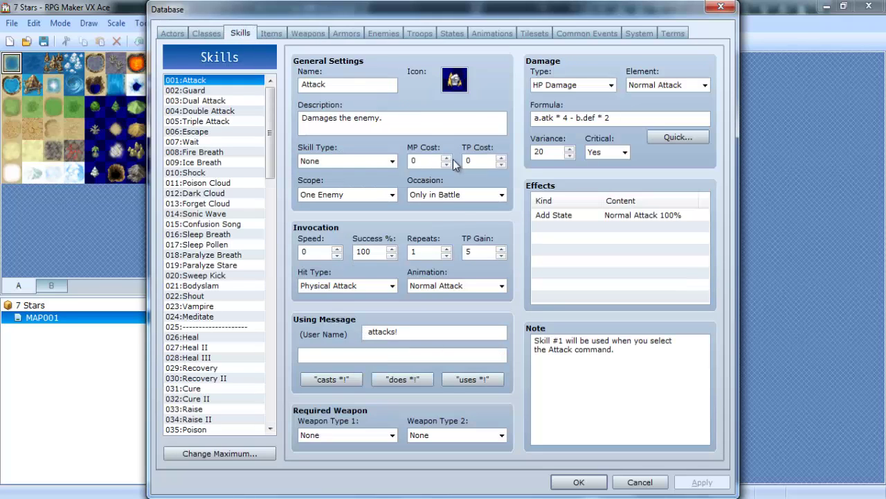
{"action": "left_click", "coordinate": [346, 34]}
{"action": "left_click", "coordinate": [270, 33]}
{"action": "left_click", "coordinate": [207, 34]}
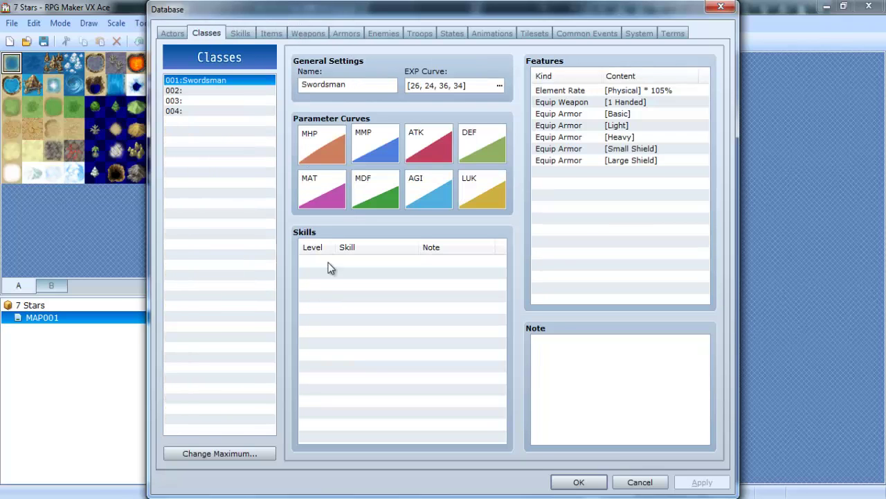
{"action": "double_click", "coordinate": [330, 264]}
{"action": "left_click", "coordinate": [402, 313]}
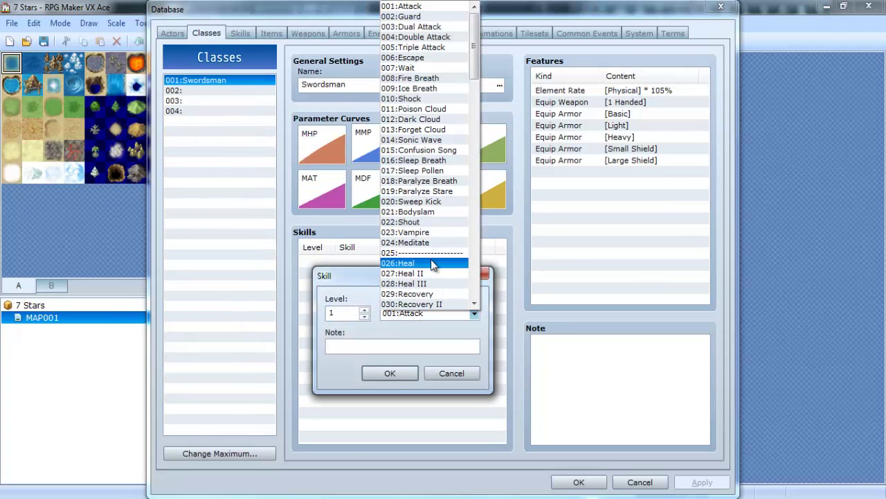
{"action": "scroll", "coordinate": [430, 259], "scroll_direction": "down", "scroll_amount": 3}
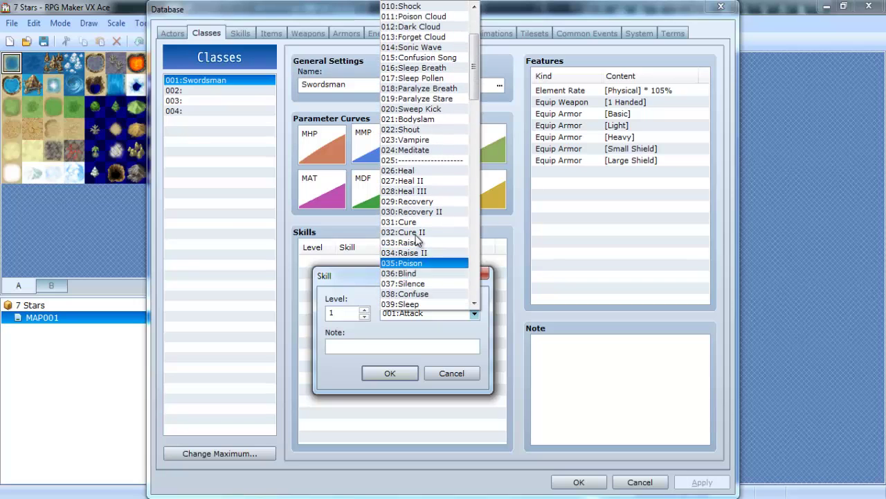
{"action": "scroll", "coordinate": [425, 169], "scroll_direction": "up", "scroll_amount": 3}
{"action": "scroll", "coordinate": [425, 176], "scroll_direction": "down", "scroll_amount": 7}
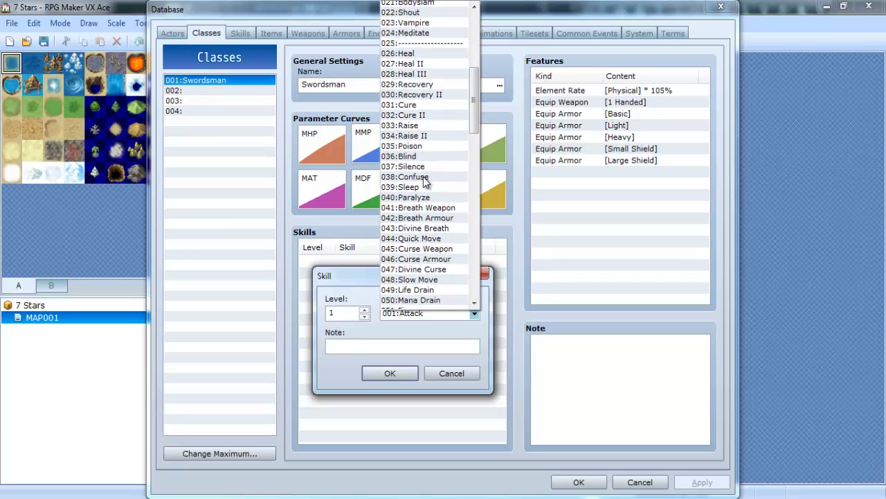
{"action": "scroll", "coordinate": [425, 180], "scroll_direction": "down", "scroll_amount": 1}
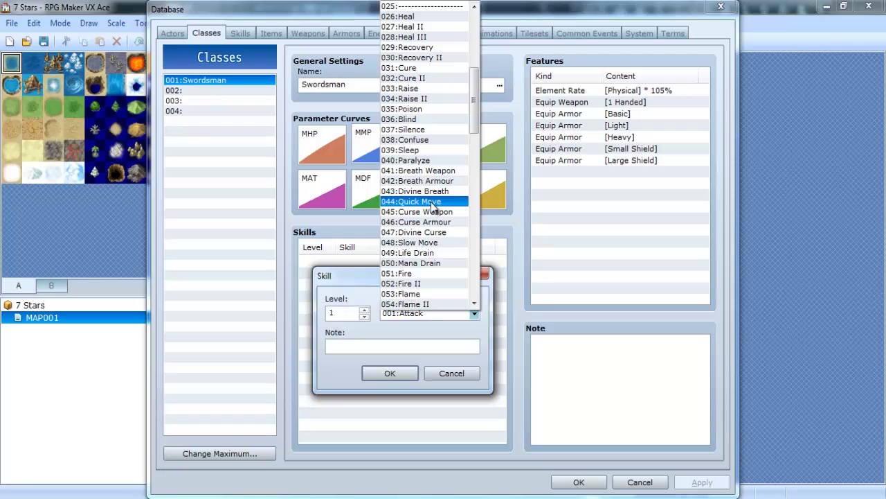
{"action": "scroll", "coordinate": [431, 207], "scroll_direction": "down", "scroll_amount": 6}
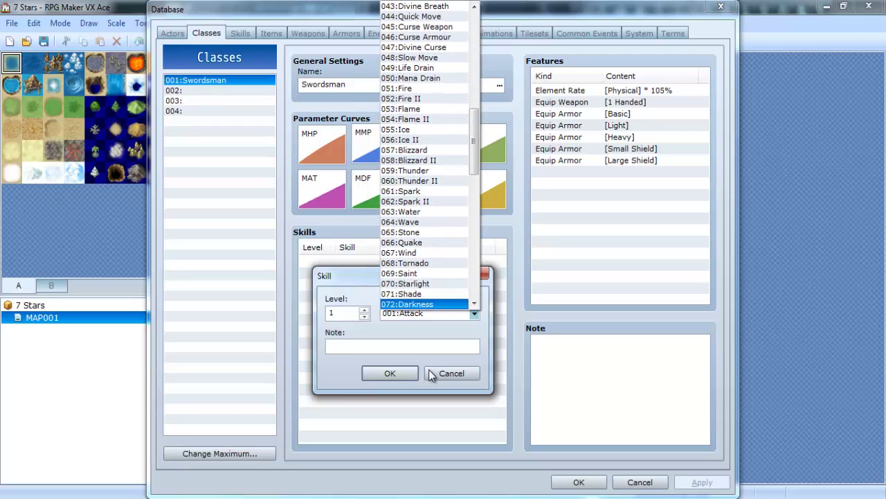
{"action": "scroll", "coordinate": [425, 183], "scroll_direction": "down", "scroll_amount": 3}
{"action": "scroll", "coordinate": [423, 184], "scroll_direction": "down", "scroll_amount": 3}
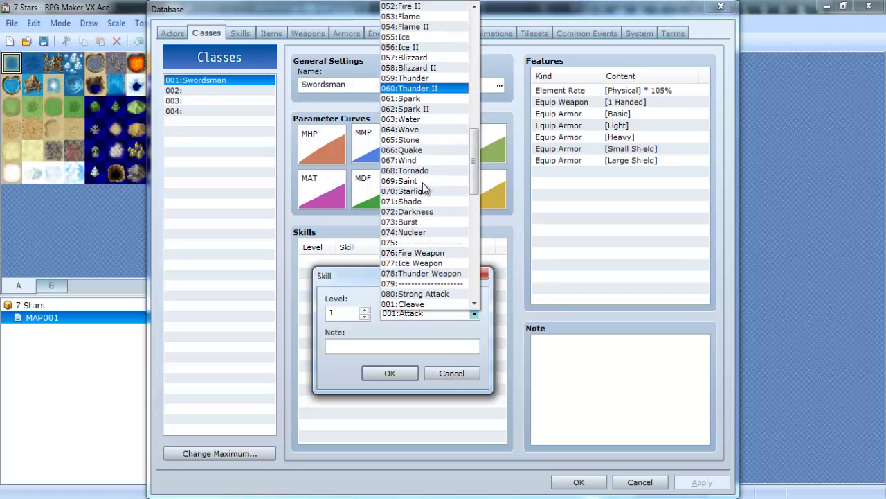
{"action": "left_click", "coordinate": [450, 374]}
{"action": "left_click", "coordinate": [450, 373]}
{"action": "left_click", "coordinate": [280, 32]}
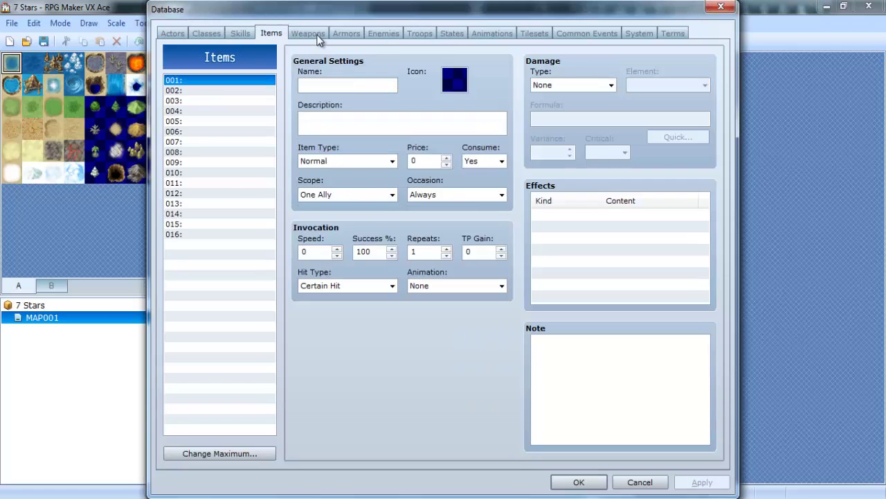
{"action": "left_click", "coordinate": [308, 34]}
{"action": "left_click", "coordinate": [243, 35]}
{"action": "left_click_drag", "start_coordinate": [267, 95], "coordinate": [243, 193]}
{"action": "left_click", "coordinate": [198, 184]}
{"action": "left_click", "coordinate": [198, 172]}
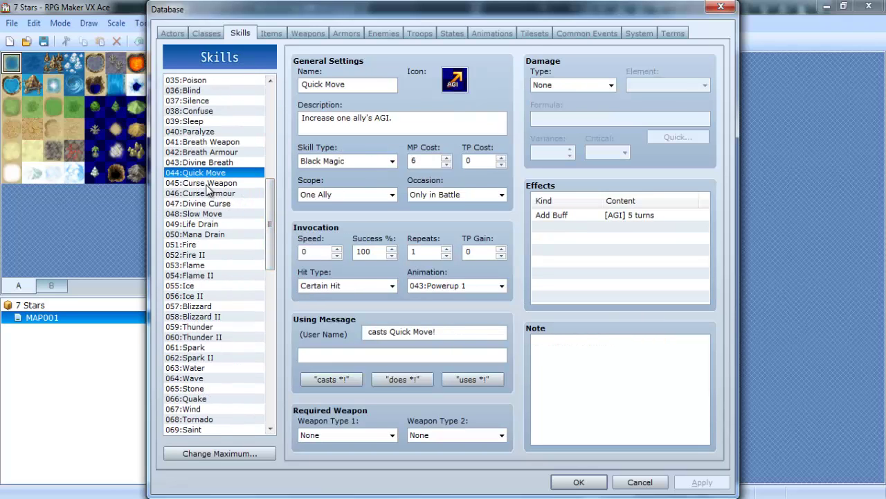
{"action": "left_click", "coordinate": [197, 183]}
{"action": "left_click", "coordinate": [197, 173]}
Step: Start a new learnable skill entry for the Swordsman class and open the skill list
{"action": "left_click", "coordinate": [206, 34]}
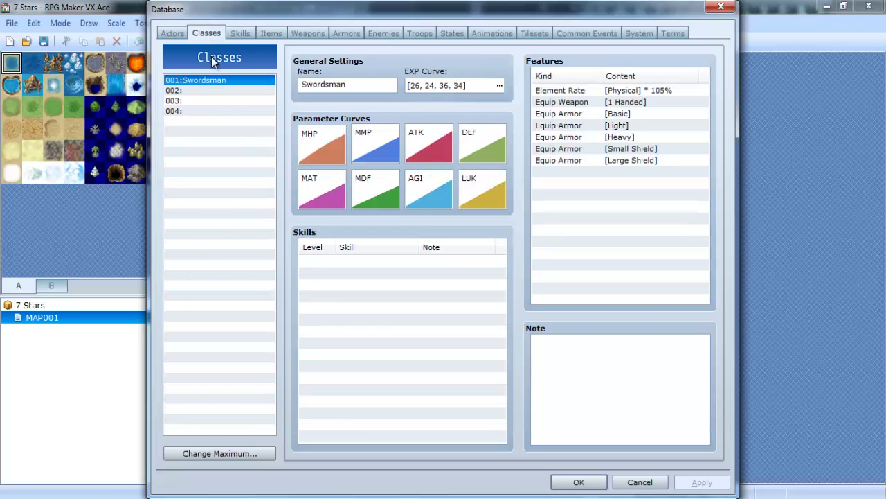
{"action": "double_click", "coordinate": [362, 337]}
{"action": "left_click", "coordinate": [432, 313]}
{"action": "left_click", "coordinate": [432, 313]}
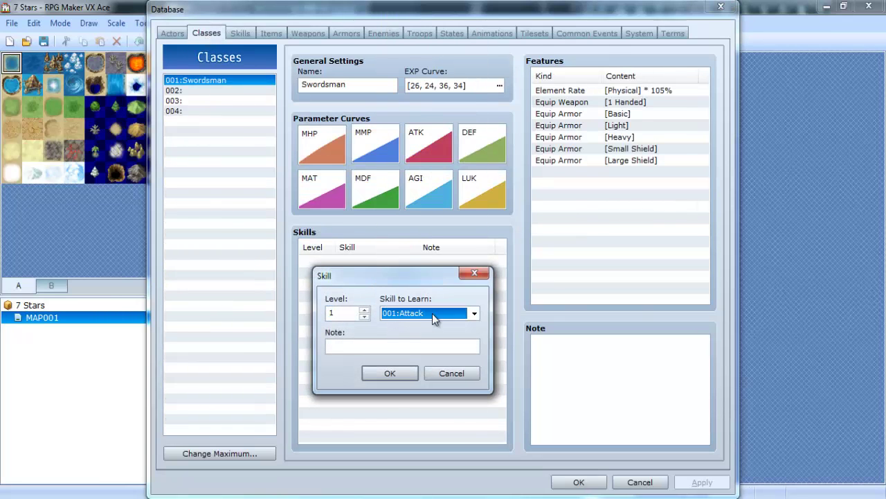
{"action": "left_click", "coordinate": [432, 313]}
Step: Choose 044:Quick Move at level 1 and apply the Swordsman class changes
{"action": "scroll", "coordinate": [416, 268], "scroll_direction": "down", "scroll_amount": 8}
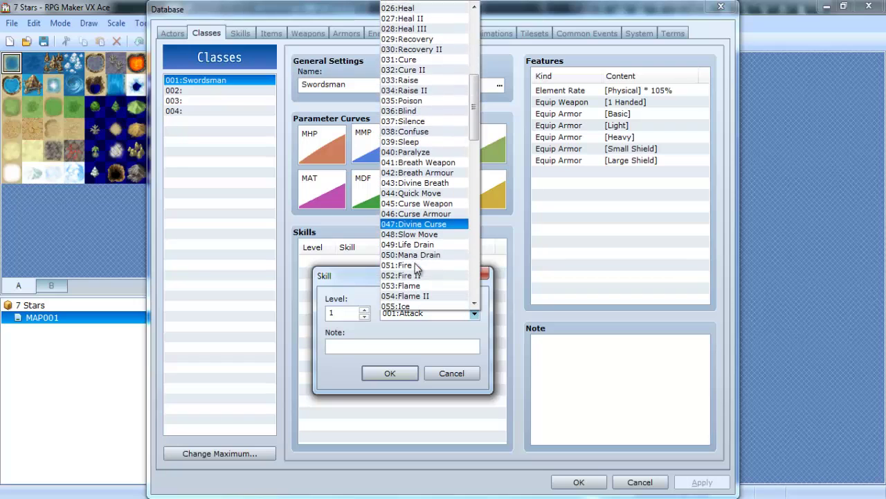
{"action": "scroll", "coordinate": [416, 266], "scroll_direction": "down", "scroll_amount": 4}
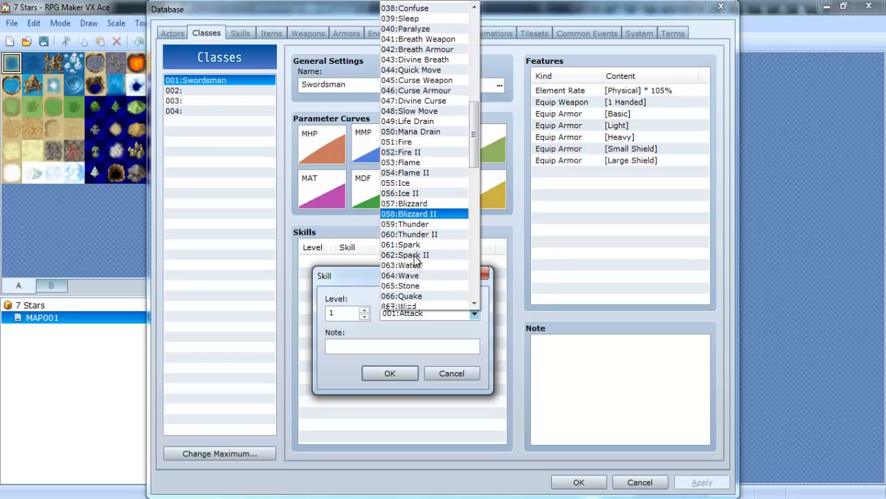
{"action": "scroll", "coordinate": [416, 267], "scroll_direction": "down", "scroll_amount": 4}
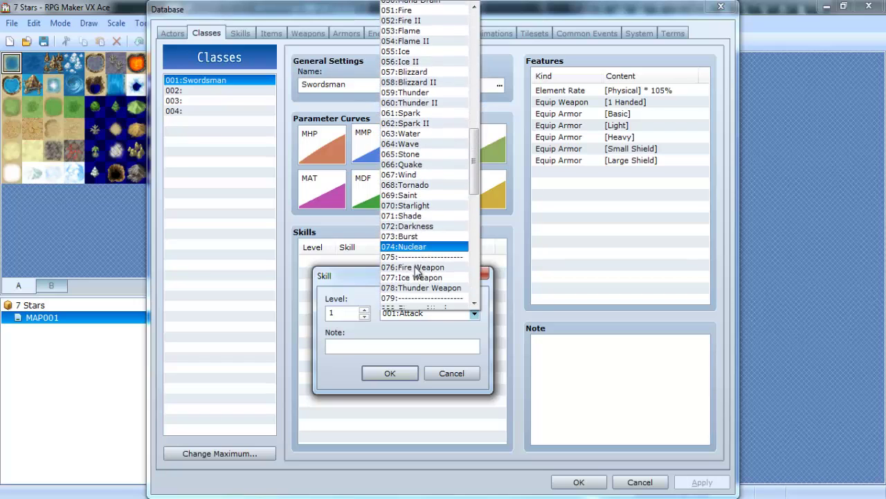
{"action": "scroll", "coordinate": [418, 272], "scroll_direction": "down", "scroll_amount": 1}
{"action": "scroll", "coordinate": [424, 118], "scroll_direction": "up", "scroll_amount": 5}
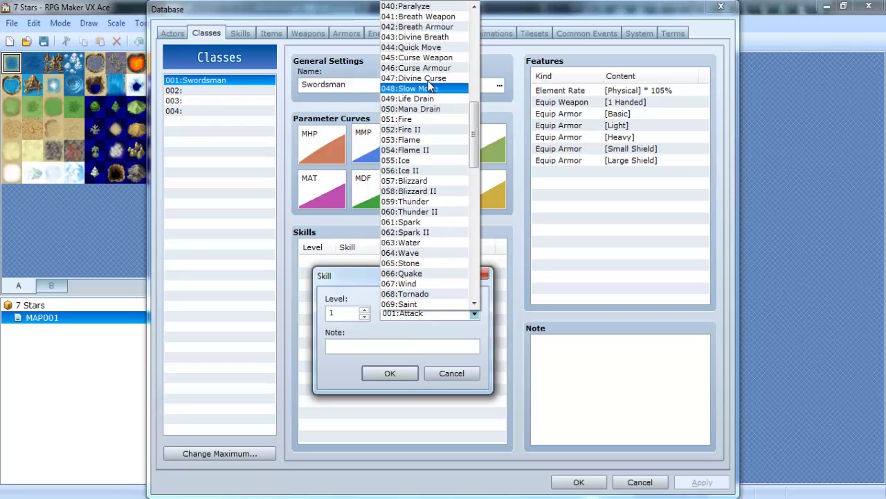
{"action": "left_click", "coordinate": [431, 47]}
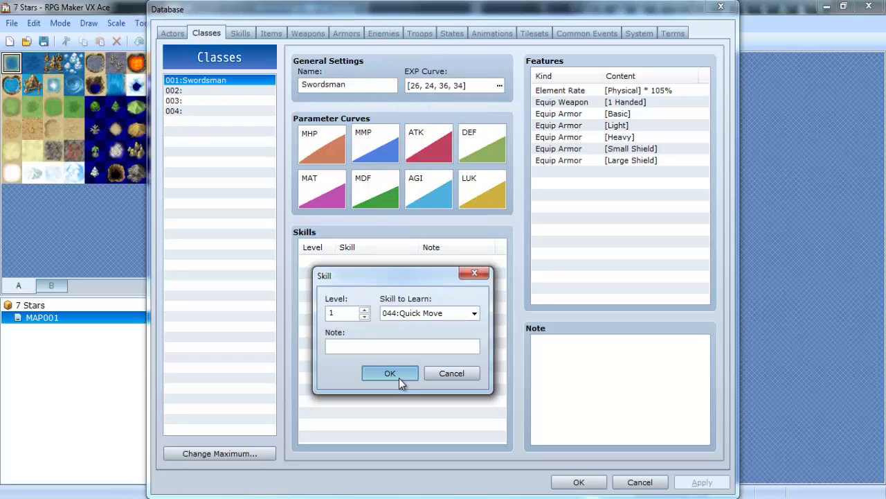
{"action": "left_click", "coordinate": [389, 374]}
{"action": "left_click", "coordinate": [699, 481]}
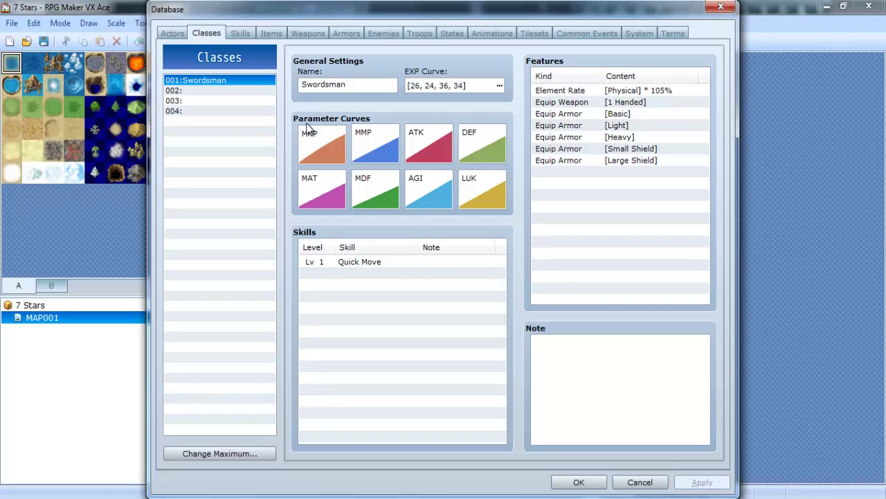
{"action": "left_click", "coordinate": [173, 33]}
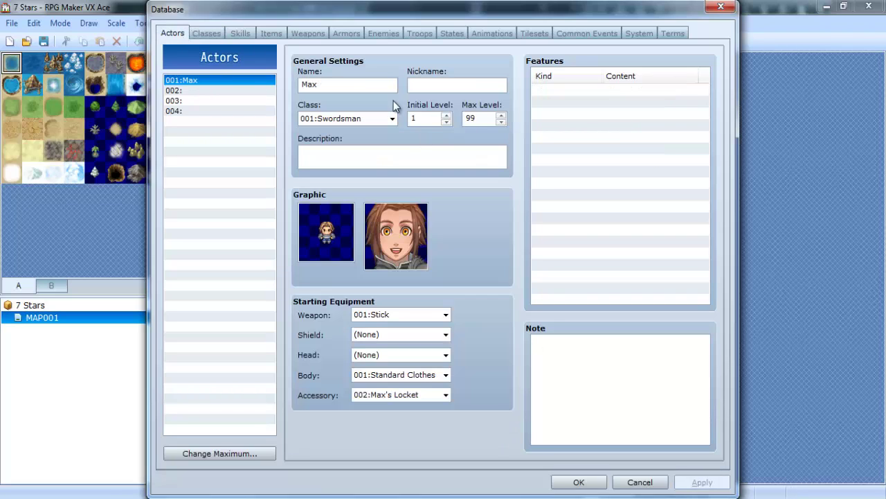
Step: Enter 3 as Max's initial level and commit the actor changes
{"action": "double_click", "coordinate": [434, 119]}
{"action": "type", "text": "3"}
{"action": "left_click", "coordinate": [701, 481]}
{"action": "left_click", "coordinate": [576, 153]}
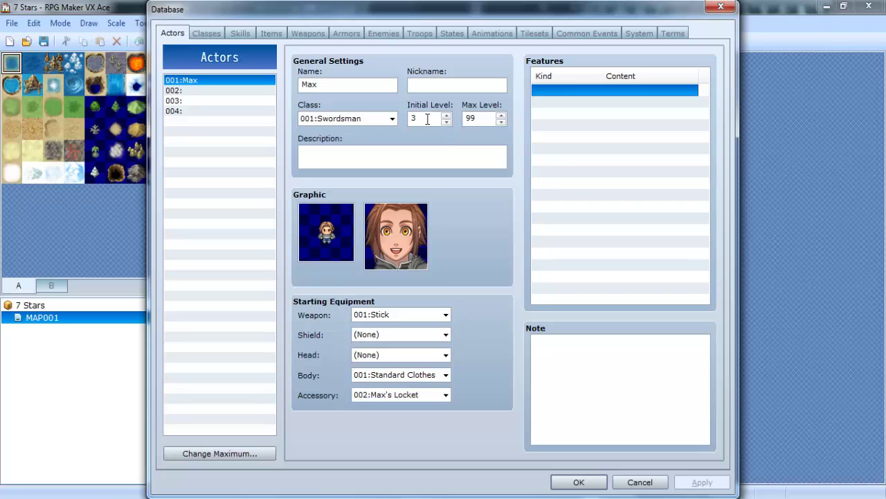
{"action": "mouse_move", "coordinate": [427, 118]}
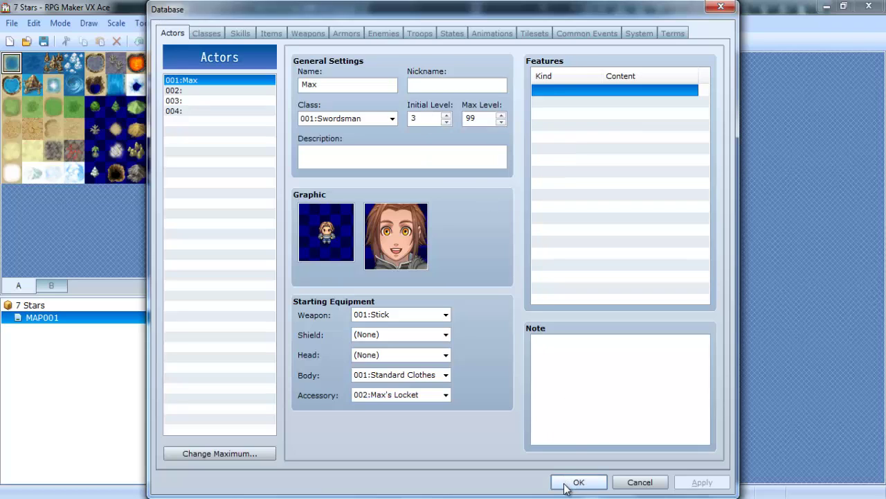
{"action": "double_click", "coordinate": [433, 121]}
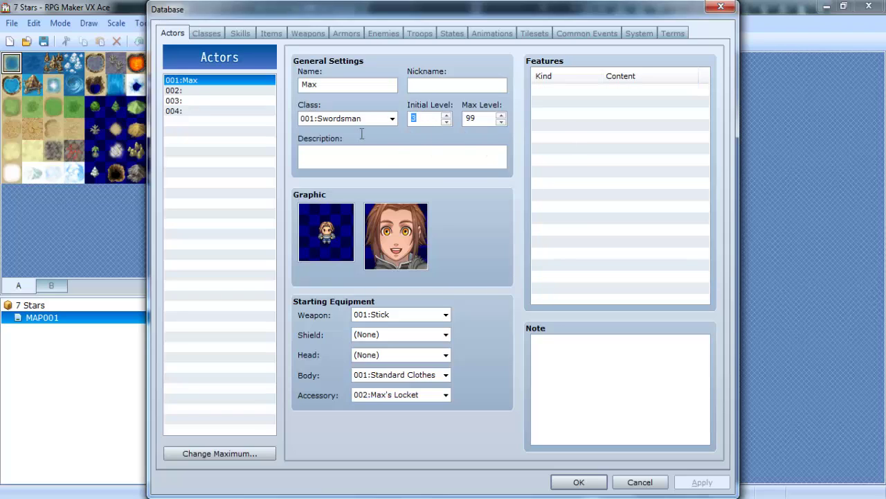
{"action": "type", "text": "1"}
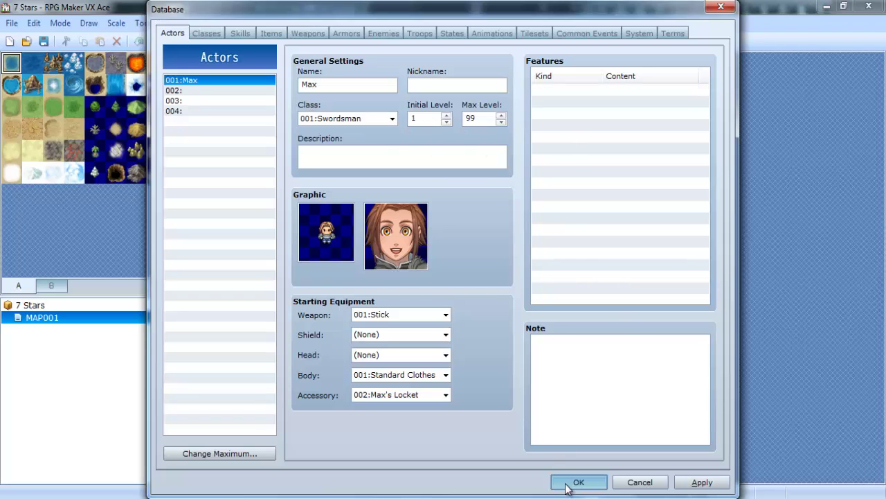
{"action": "double_click", "coordinate": [423, 116]}
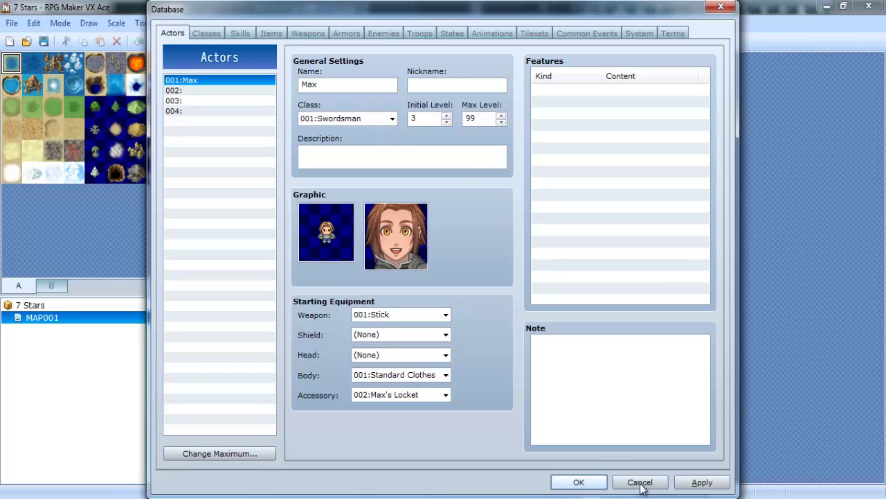
{"action": "left_click", "coordinate": [702, 482]}
Step: Close the database, save the project, and start a new game in a playtest
{"action": "left_click", "coordinate": [579, 482]}
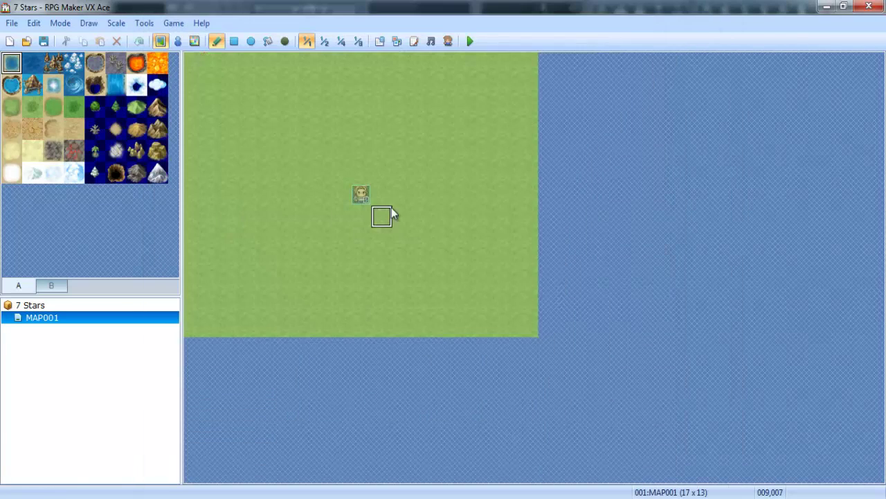
{"action": "left_click", "coordinate": [470, 42]}
{"action": "left_click", "coordinate": [388, 292]}
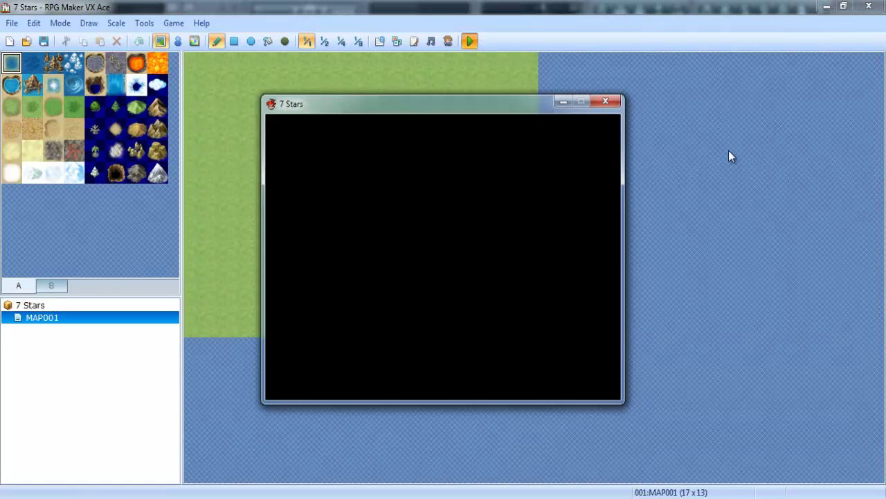
{"action": "key", "text": "Return"}
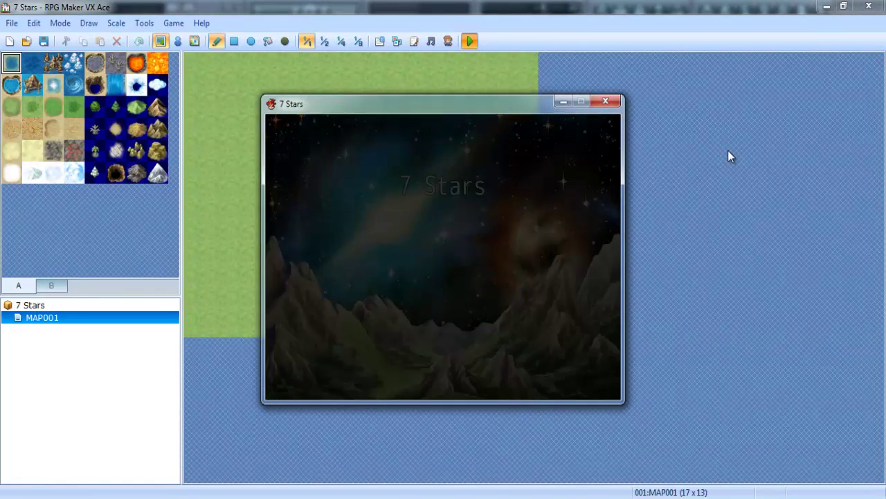
{"action": "key", "text": "Down"}
{"action": "key", "text": "Right"}
{"action": "key", "text": "Right"}
{"action": "key", "text": "Right"}
{"action": "key", "text": "Up"}
{"action": "key", "text": "Up"}
{"action": "key", "text": "Up"}
{"action": "key", "text": "Left"}
Step: From the in-game menu, check Max's Status screen and browse the Items categories
{"action": "key", "text": "Escape"}
{"action": "key", "text": "Down"}
{"action": "key", "text": "Down"}
{"action": "key", "text": "Down"}
{"action": "key", "text": "Return"}
{"action": "key", "text": "Return"}
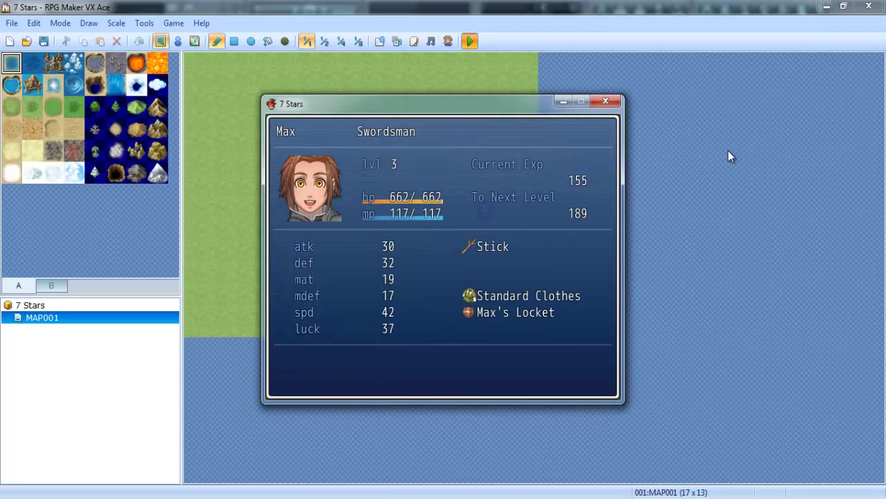
{"action": "key", "text": "Escape"}
{"action": "key", "text": "Up"}
{"action": "key", "text": "Up"}
{"action": "key", "text": "Up"}
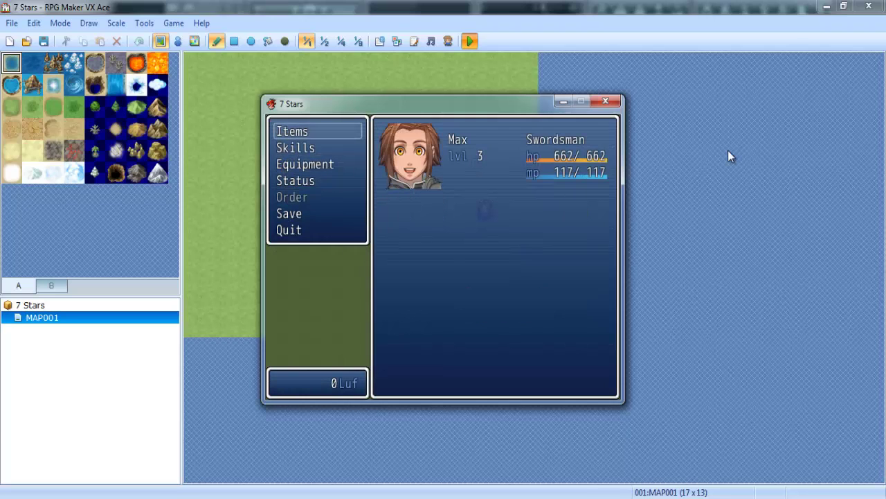
{"action": "key", "text": "Return"}
{"action": "key", "text": "Right"}
{"action": "key", "text": "Right"}
{"action": "key", "text": "Right"}
{"action": "key", "text": "Right"}
{"action": "key", "text": "Right"}
{"action": "key", "text": "Right"}
{"action": "key", "text": "Left"}
{"action": "key", "text": "Left"}
{"action": "key", "text": "Escape"}
Step: Recheck Max's level 3 Swordsman status, then view Max's Equipment screen
{"action": "key", "text": "Down"}
{"action": "key", "text": "Down"}
{"action": "key", "text": "Down"}
{"action": "key", "text": "Return"}
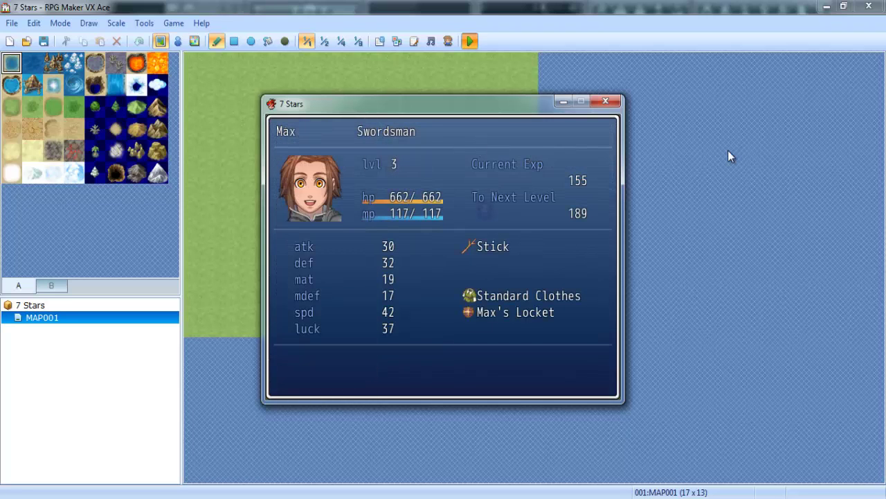
{"action": "key", "text": "Escape"}
{"action": "key", "text": "Down"}
{"action": "key", "text": "Down"}
{"action": "key", "text": "Return"}
{"action": "key", "text": "Escape"}
{"action": "key", "text": "Up"}
{"action": "key", "text": "Up"}
{"action": "key", "text": "Return"}
{"action": "key", "text": "Escape"}
{"action": "key", "text": "Up"}
{"action": "key", "text": "Return"}
{"action": "key", "text": "Return"}
{"action": "key", "text": "Return"}
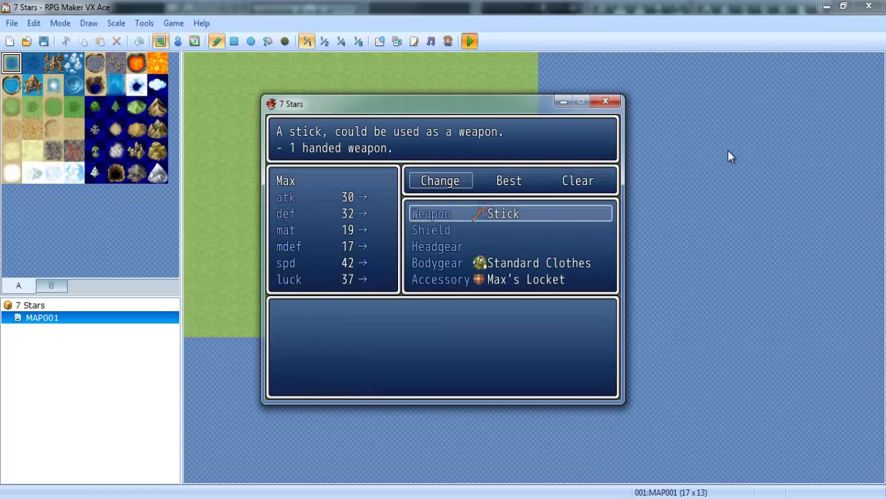
Step: Step through Max's equipment slots down to the Accessory slot holding Max's Locket
{"action": "key", "text": "Down"}
{"action": "key", "text": "Down"}
{"action": "key", "text": "Down"}
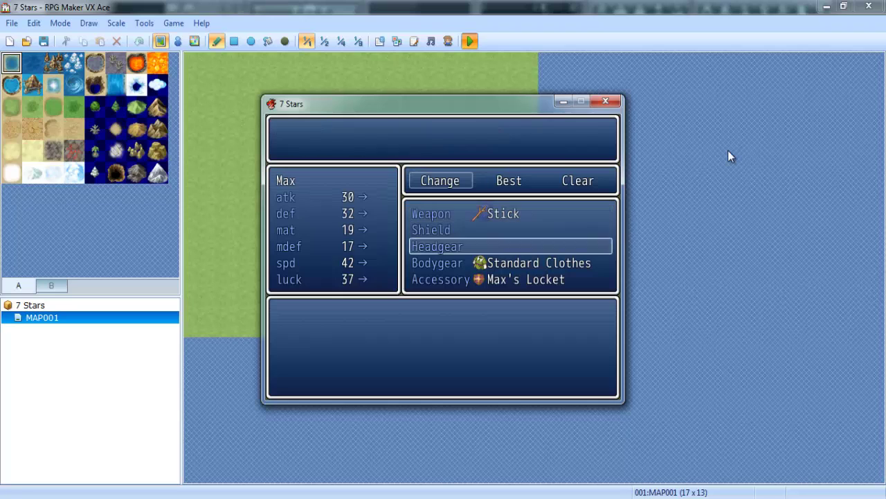
{"action": "key", "text": "Down"}
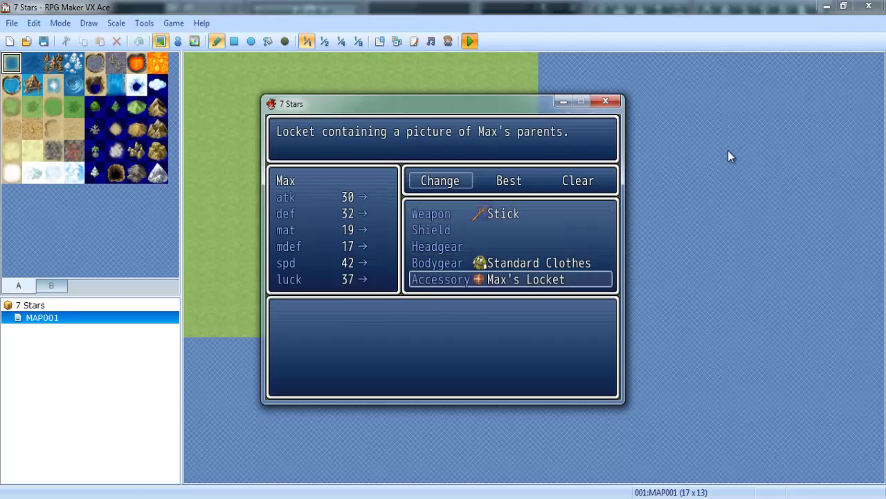
{"action": "key", "text": "Return"}
{"action": "key", "text": "Escape"}
{"action": "key", "text": "Escape"}
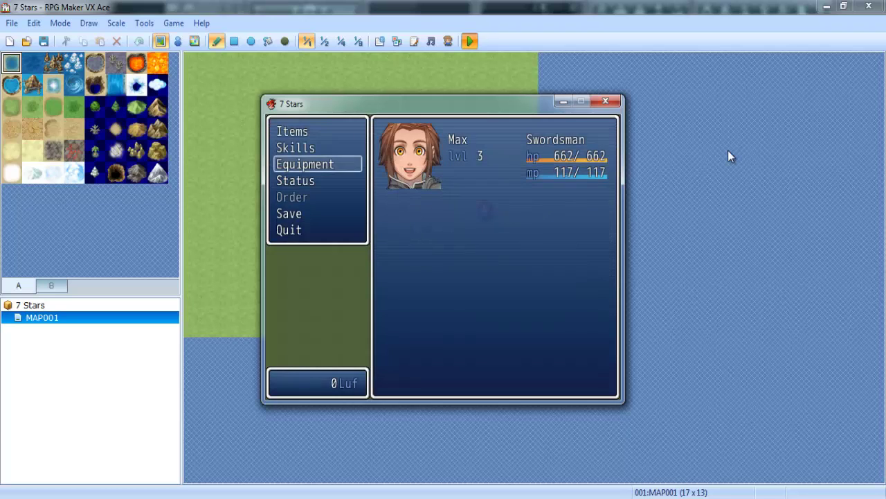
{"action": "key", "text": "Return"}
{"action": "key", "text": "Return"}
{"action": "key", "text": "Return"}
{"action": "key", "text": "Down"}
Step: Unequip and re-equip Max's Locket, check Items, then close the 7 Stars playtest window
{"action": "key", "text": "Down"}
{"action": "key", "text": "Down"}
{"action": "key", "text": "Down"}
{"action": "key", "text": "Return"}
{"action": "key", "text": "Return"}
{"action": "key", "text": "Escape"}
{"action": "key", "text": "Escape"}
{"action": "key", "text": "Return"}
{"action": "key", "text": "Return"}
{"action": "key", "text": "Return"}
{"action": "key", "text": "Down"}
{"action": "key", "text": "Down"}
{"action": "key", "text": "Down"}
{"action": "key", "text": "Down"}
{"action": "key", "text": "Return"}
{"action": "key", "text": "Return"}
{"action": "key", "text": "Escape"}
{"action": "key", "text": "Escape"}
{"action": "key", "text": "Up"}
{"action": "key", "text": "Return"}
{"action": "key", "text": "Escape"}
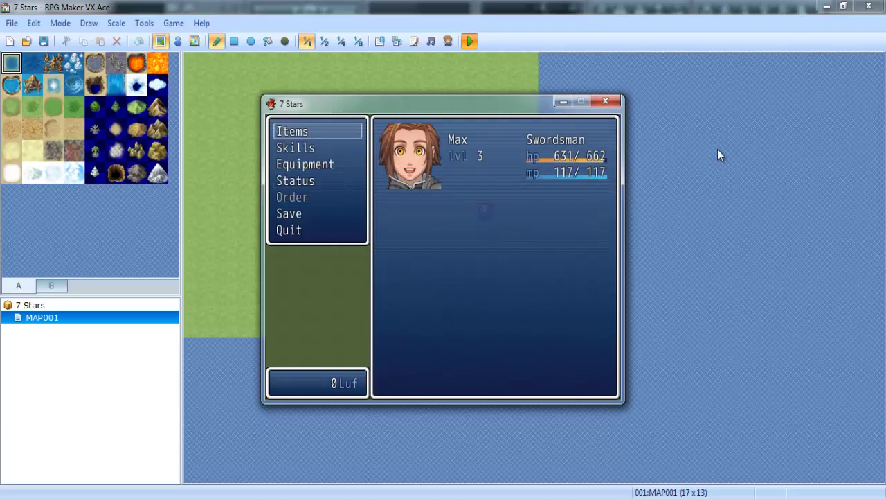
{"action": "left_click", "coordinate": [605, 102]}
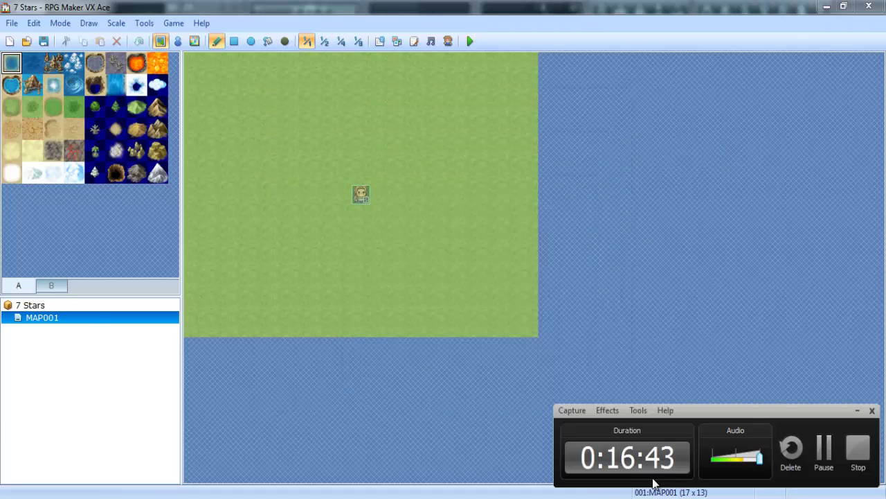